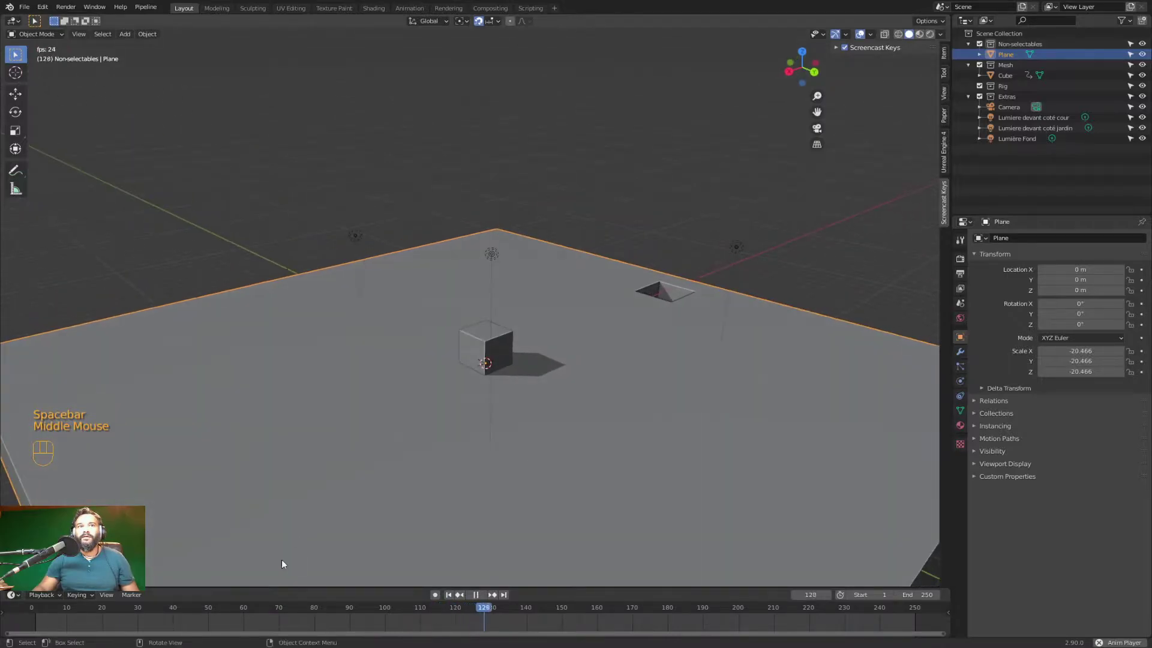
# Play the scene's animation, select the cube and scrub through its keyframes to examine its motion
pyautogui.moveTo(90, 609); pyautogui.dragTo(6, 609)
pyautogui.press('space')
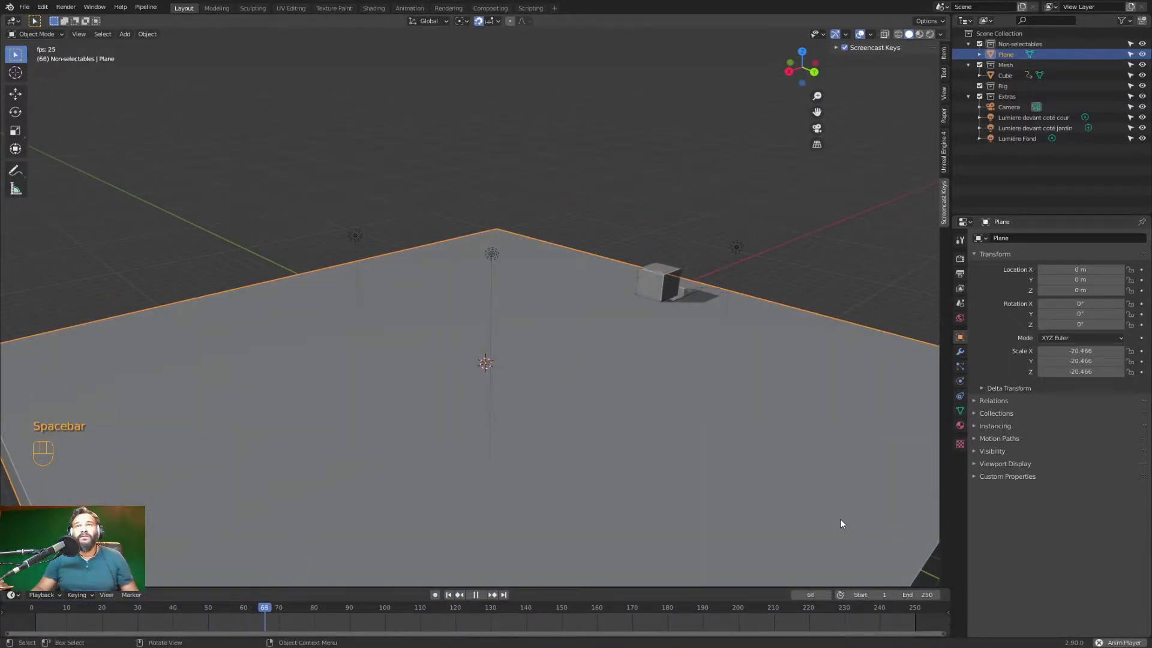
pyautogui.press('space')
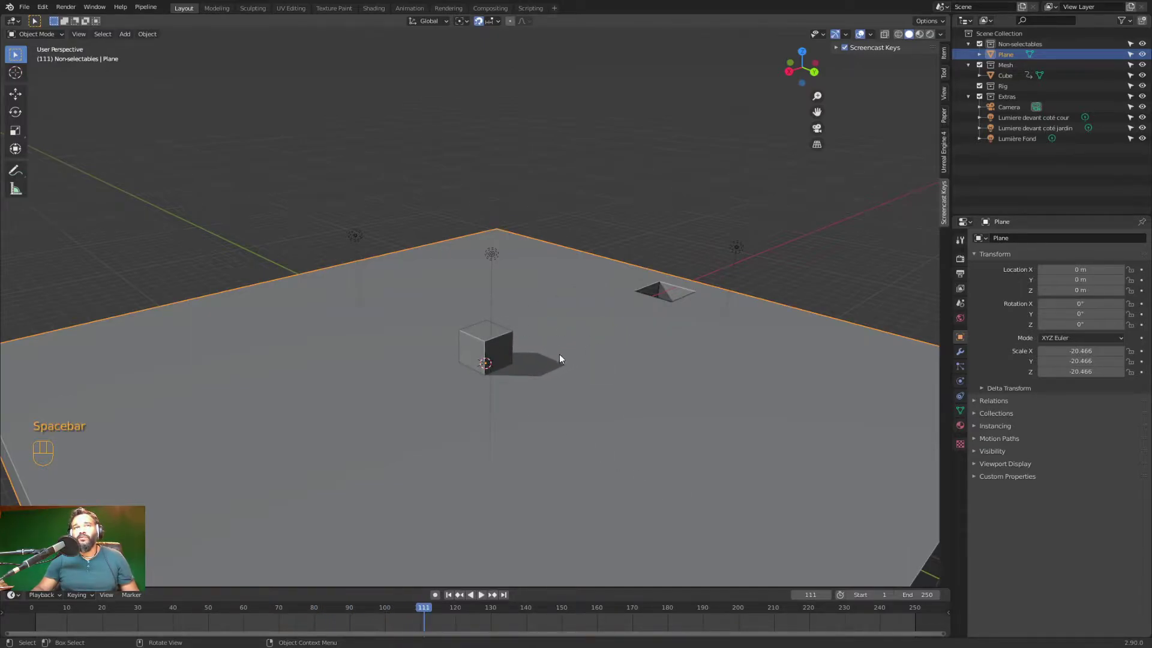
pyautogui.click(478, 349)
pyautogui.moveTo(684, 330); pyautogui.dragTo(630, 333, button='middle')
pyautogui.moveTo(749, 362)
pyautogui.mouseDown(button='middle')
pyautogui.moveTo(785, 348)
pyautogui.moveTo(769, 358)
pyautogui.mouseUp(button='middle')
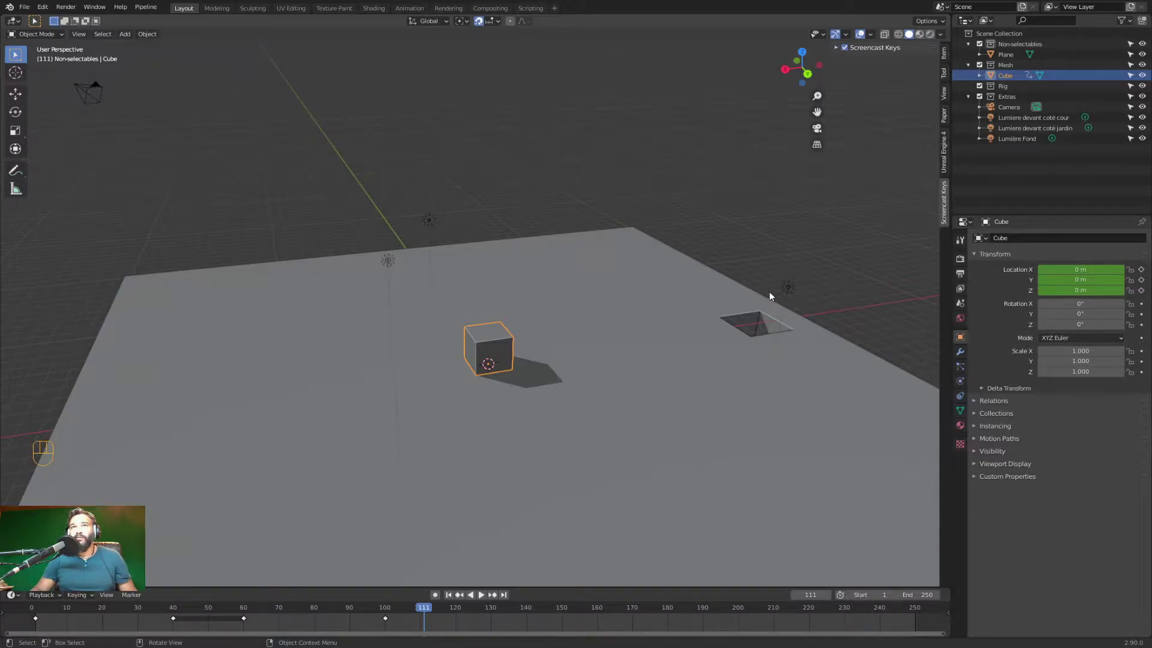
pyautogui.moveTo(234, 615); pyautogui.dragTo(171, 613)
pyautogui.moveTo(242, 608); pyautogui.dragTo(285, 608)
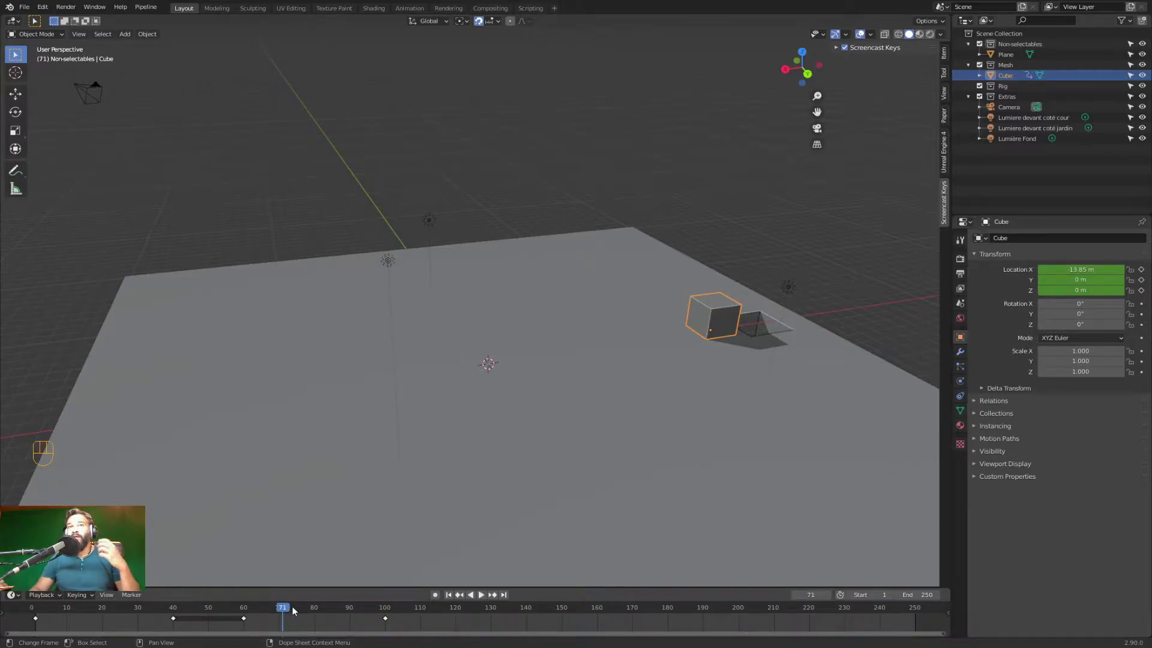
pyautogui.moveTo(170, 608); pyautogui.dragTo(206, 608)
pyautogui.click(174, 613)
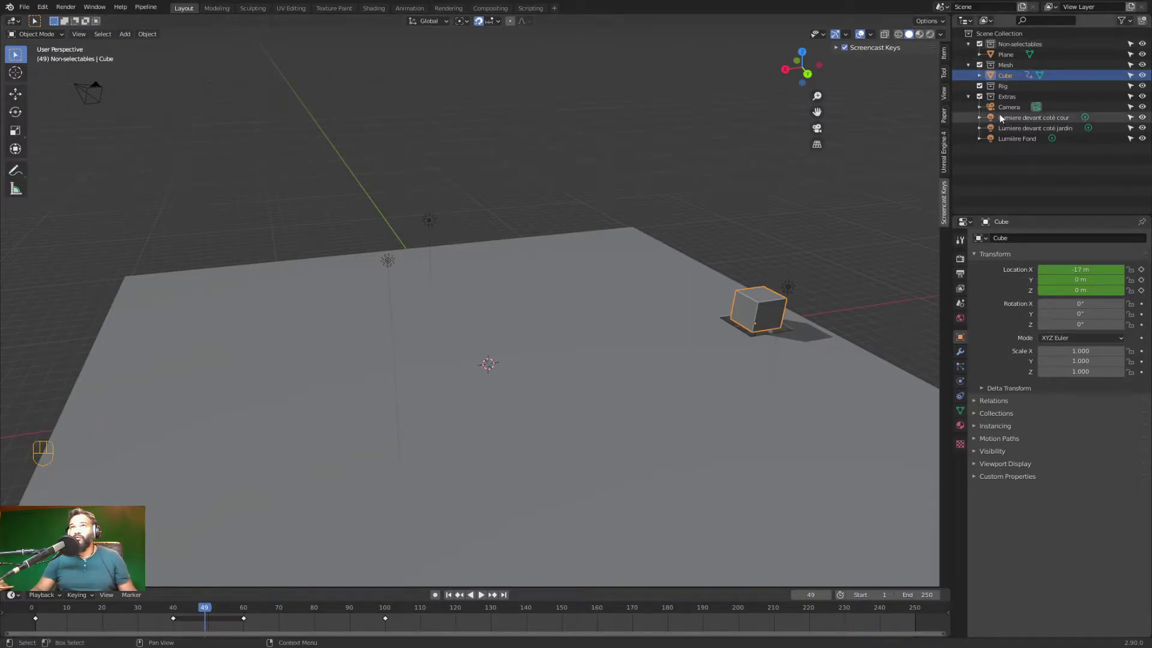
# Duplicate the cube and keep the copy at the original's position
pyautogui.doubleClick(1002, 76)
pyautogui.click(1008, 175)
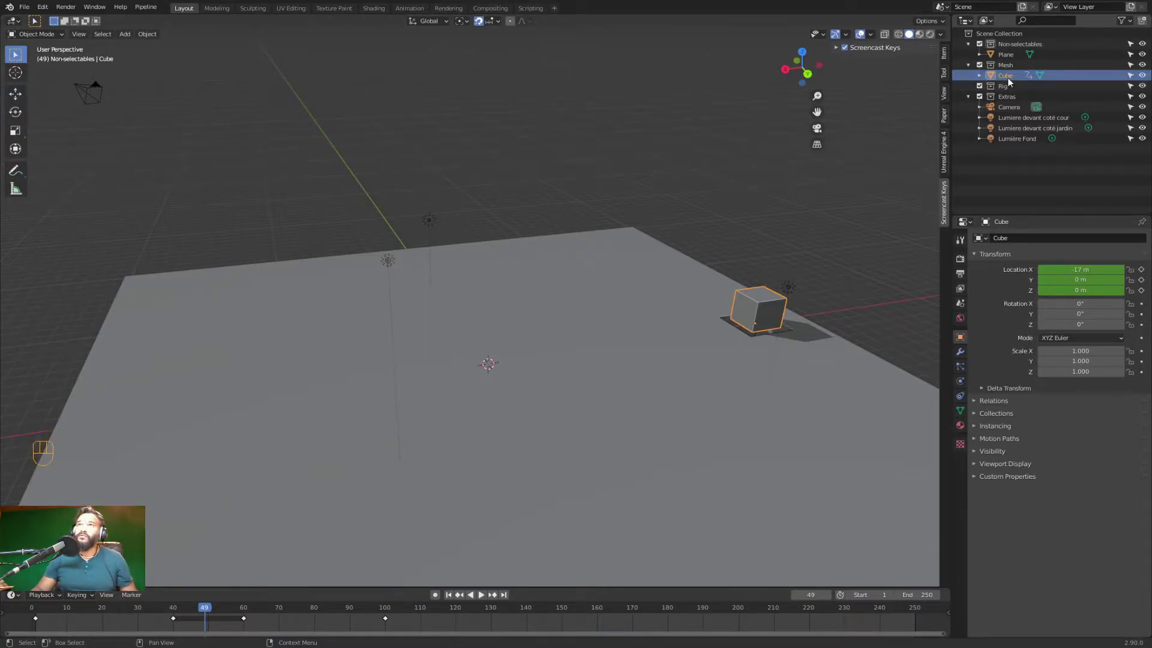
pyautogui.hotkey('shift', 'd')
pyautogui.click(767, 306)
pyautogui.hotkey('shift', 'd')
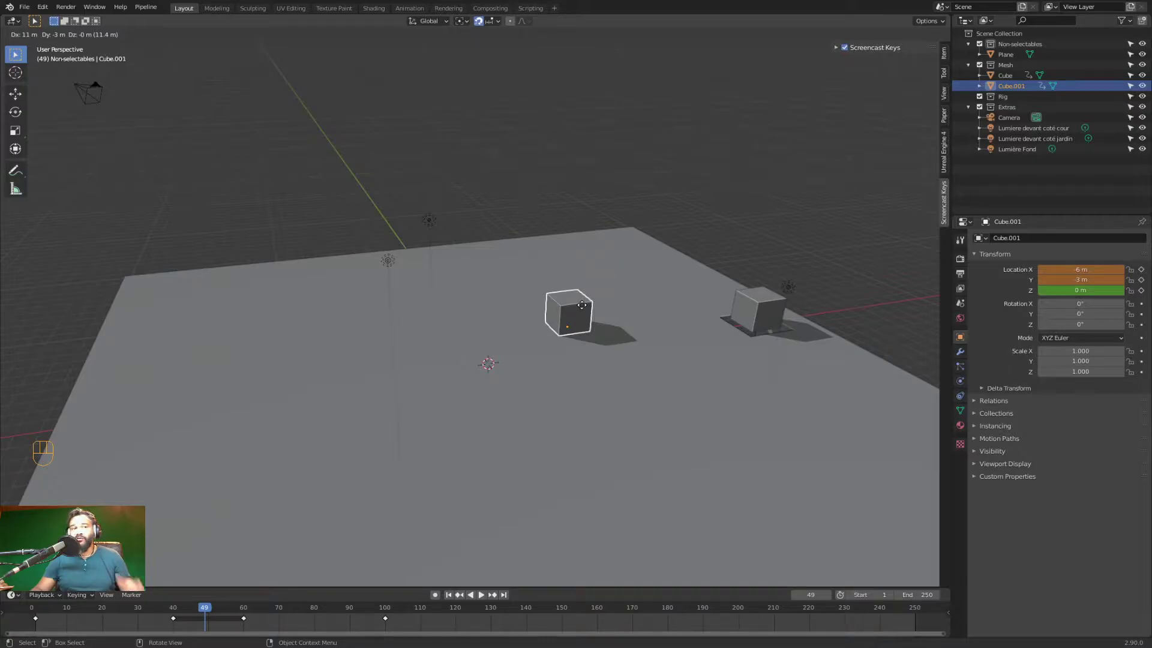
pyautogui.rightClick(582, 305)
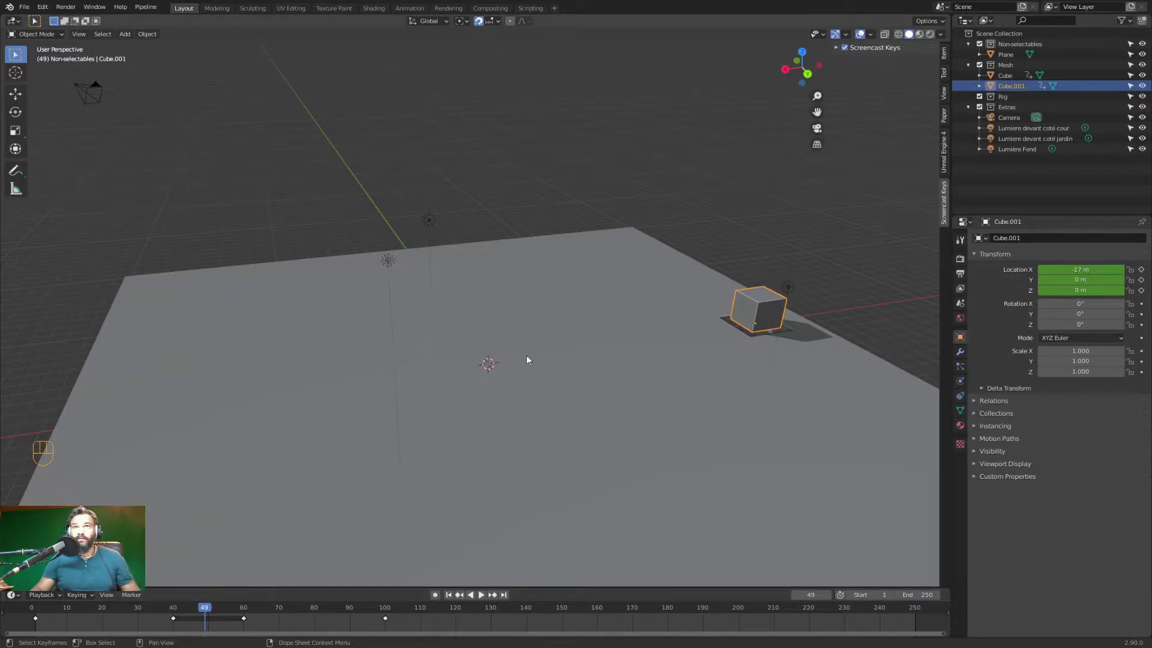
# Check which cube is the duplicate by toggling visibility, and rename the copy as Ascenseur
pyautogui.moveTo(812, 310); pyautogui.dragTo(789, 326, button='middle')
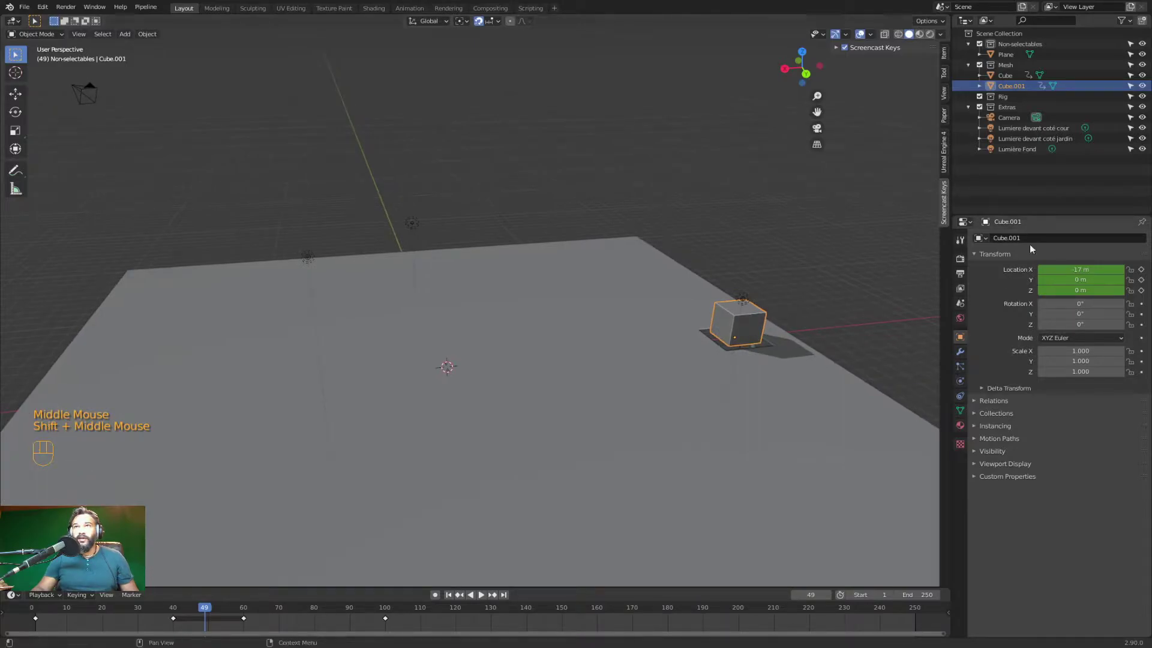
pyautogui.click(1142, 76)
pyautogui.click(1141, 86)
pyautogui.click(1142, 86)
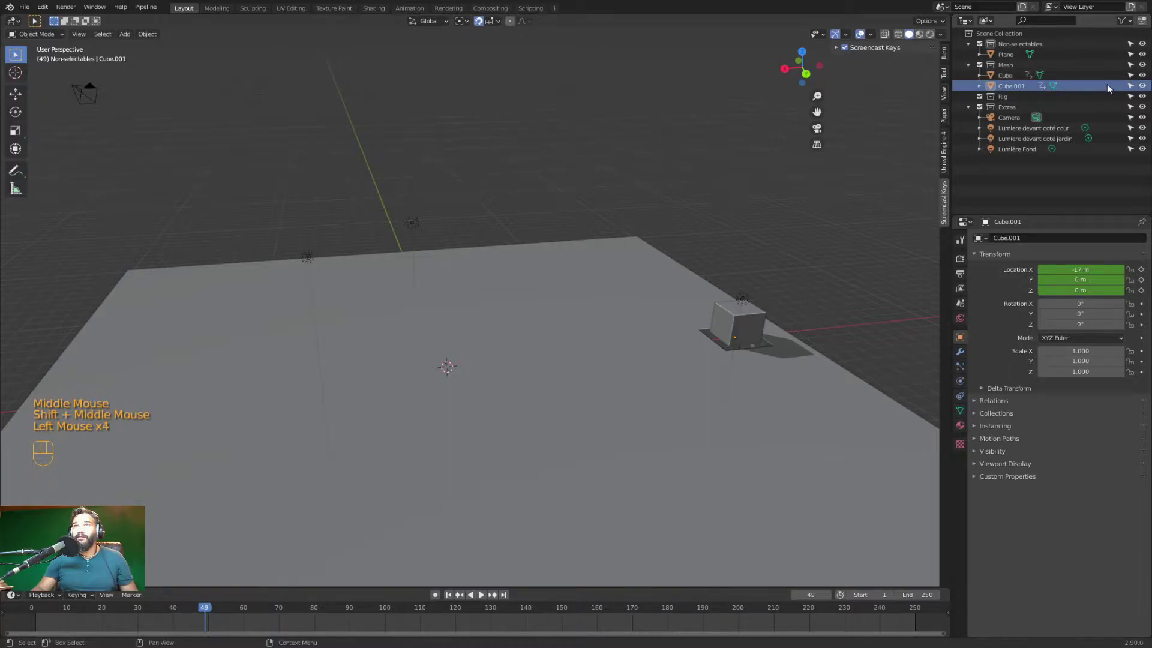
pyautogui.doubleClick(1013, 86)
pyautogui.write('Ascenseur')
pyautogui.press('Return')
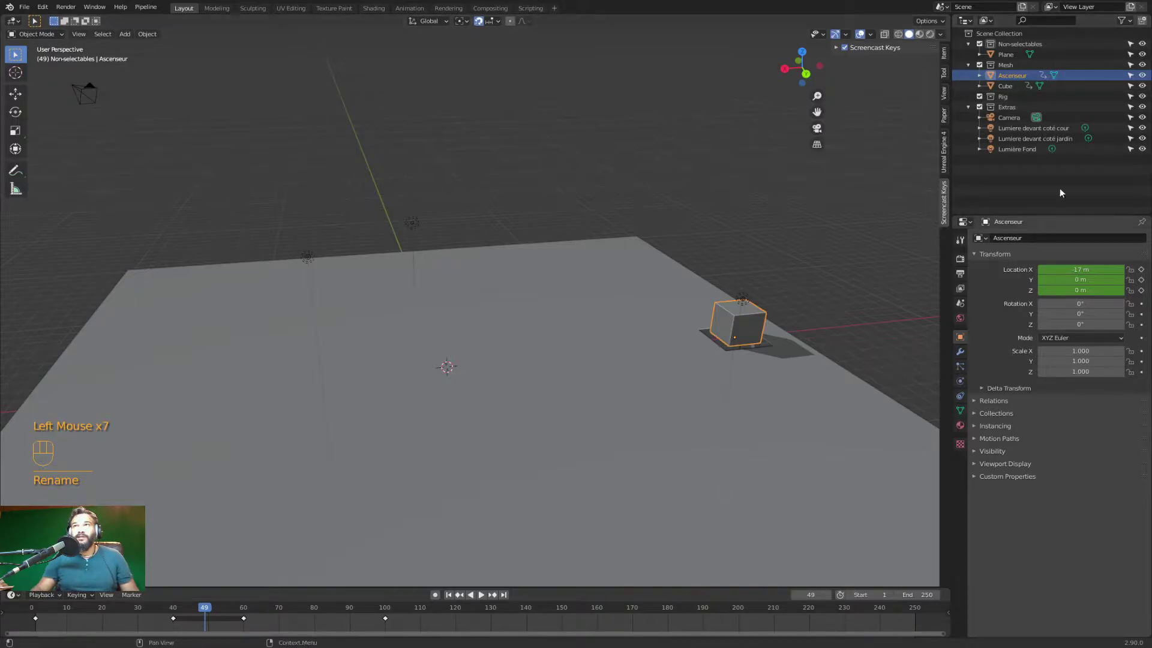
# Hide the original Cube and scrub to frame 38 to review the rising motion of Ascenseur alone
pyautogui.click(1144, 76)
pyautogui.click(1143, 76)
pyautogui.click(1144, 75)
pyautogui.click(1144, 76)
pyautogui.click(1082, 75)
pyautogui.scroll(2, 760, 305)
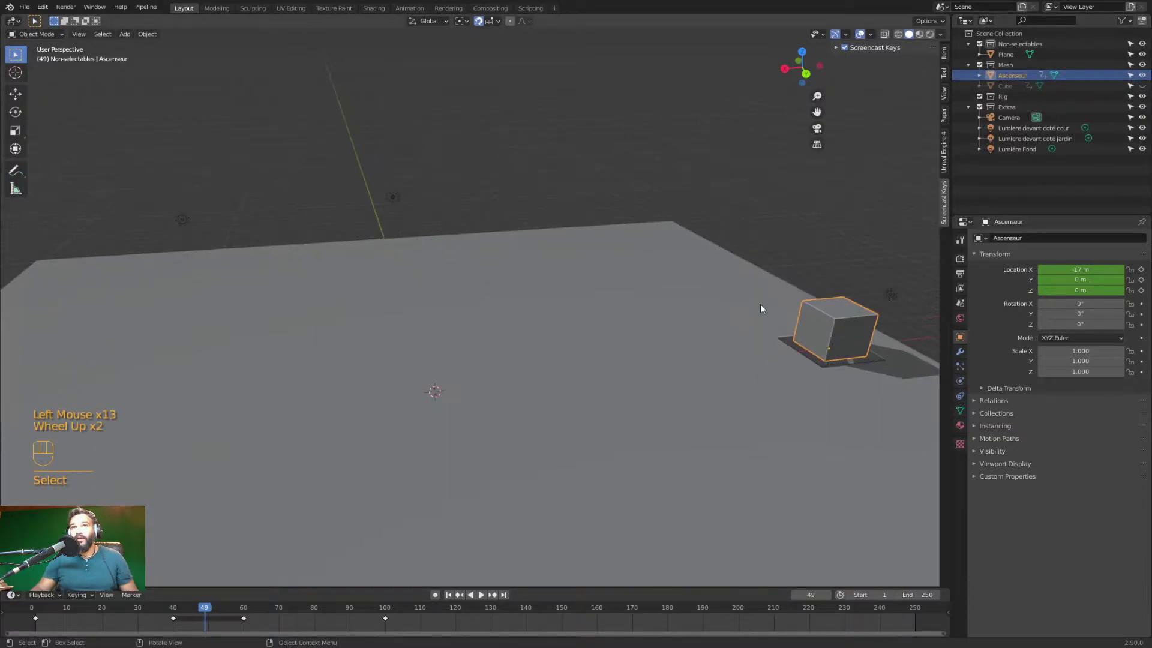
pyautogui.click(110, 600)
pyautogui.moveTo(111, 600); pyautogui.dragTo(137, 593)
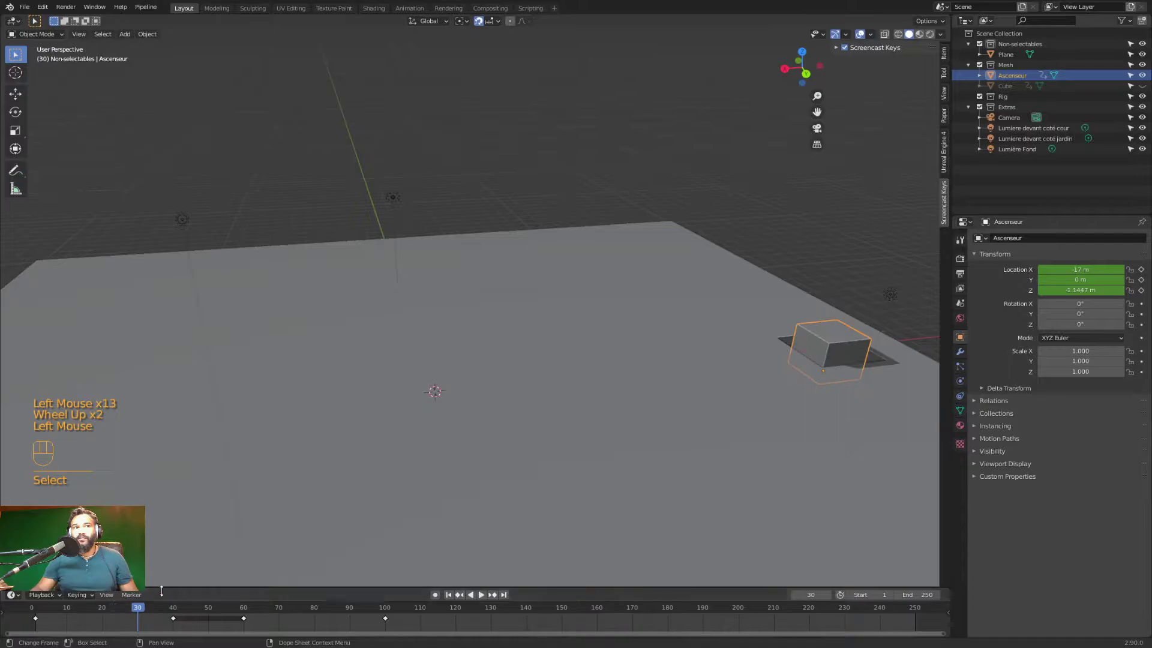
pyautogui.click(165, 608)
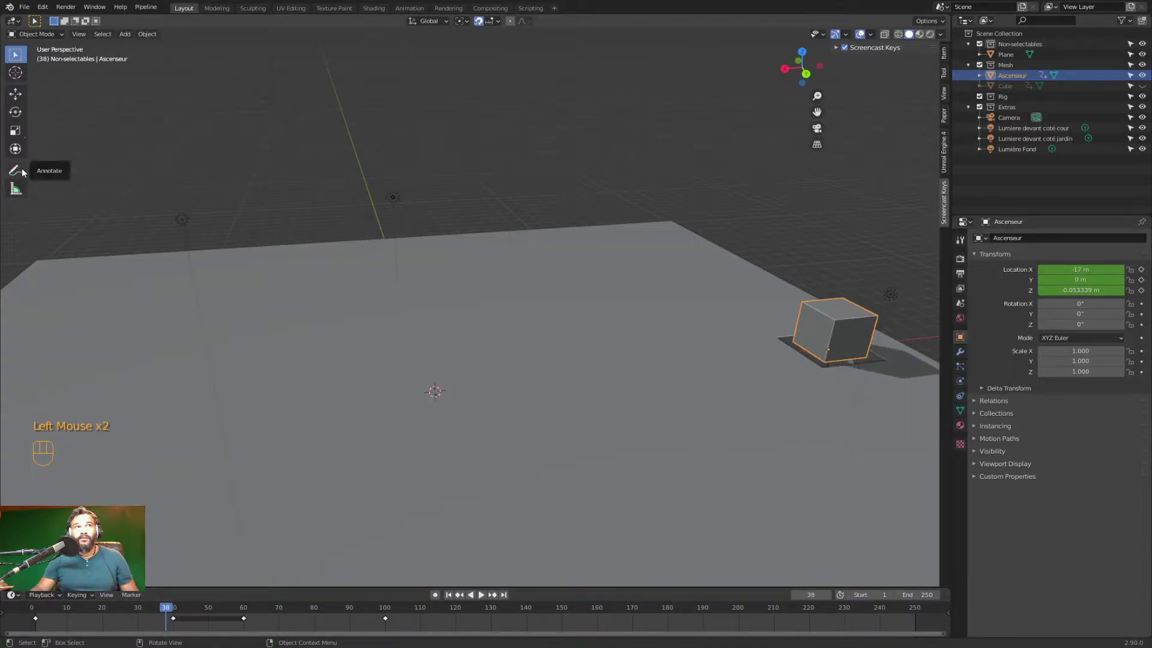
pyautogui.press('d')
pyautogui.hotkey('shift', 'space')
pyautogui.press('d')
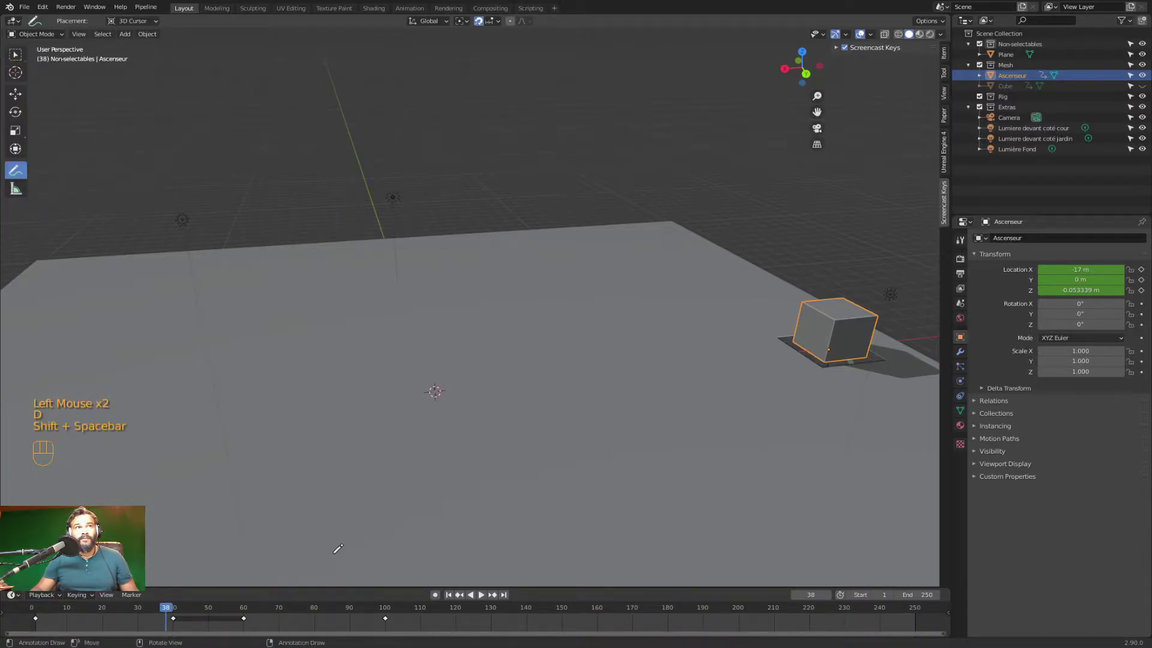
pyautogui.moveTo(192, 579); pyautogui.dragTo(122, 607)
pyautogui.hotkey('ctrl', 'z')
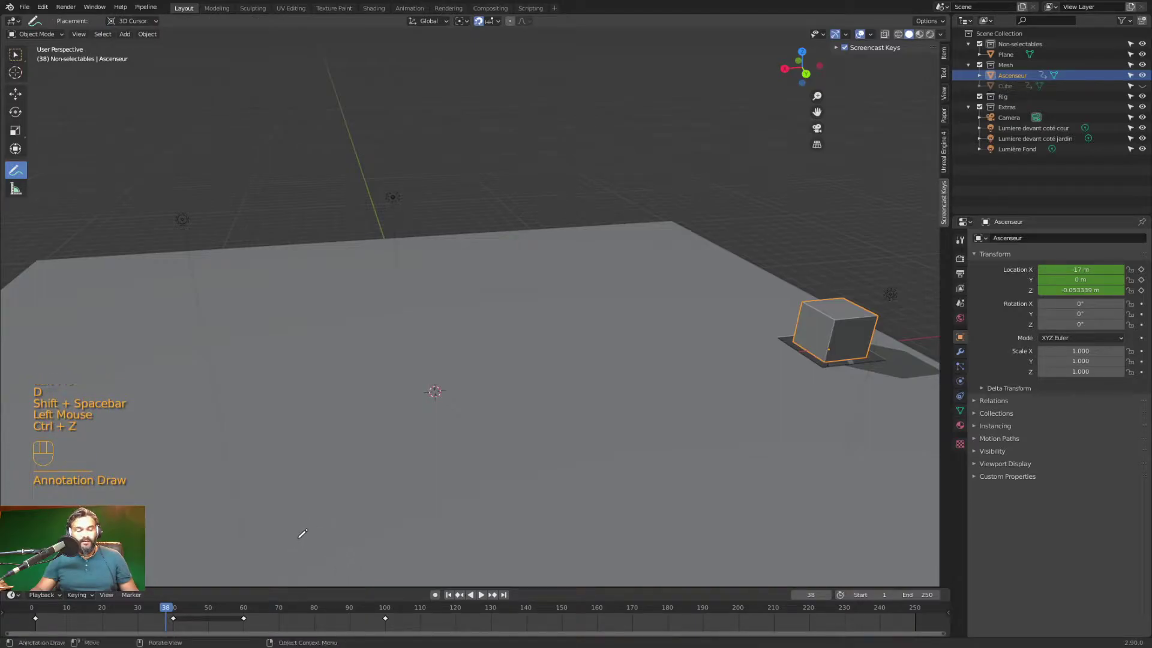
pyautogui.hotkey('shift', 'space')
pyautogui.click(288, 470)
# Delete Ascenseur's keyframes at frames 60 and 100, keeping those at frames 1 and 40, and recheck the motion
pyautogui.moveTo(175, 610); pyautogui.dragTo(241, 609)
pyautogui.click(244, 619)
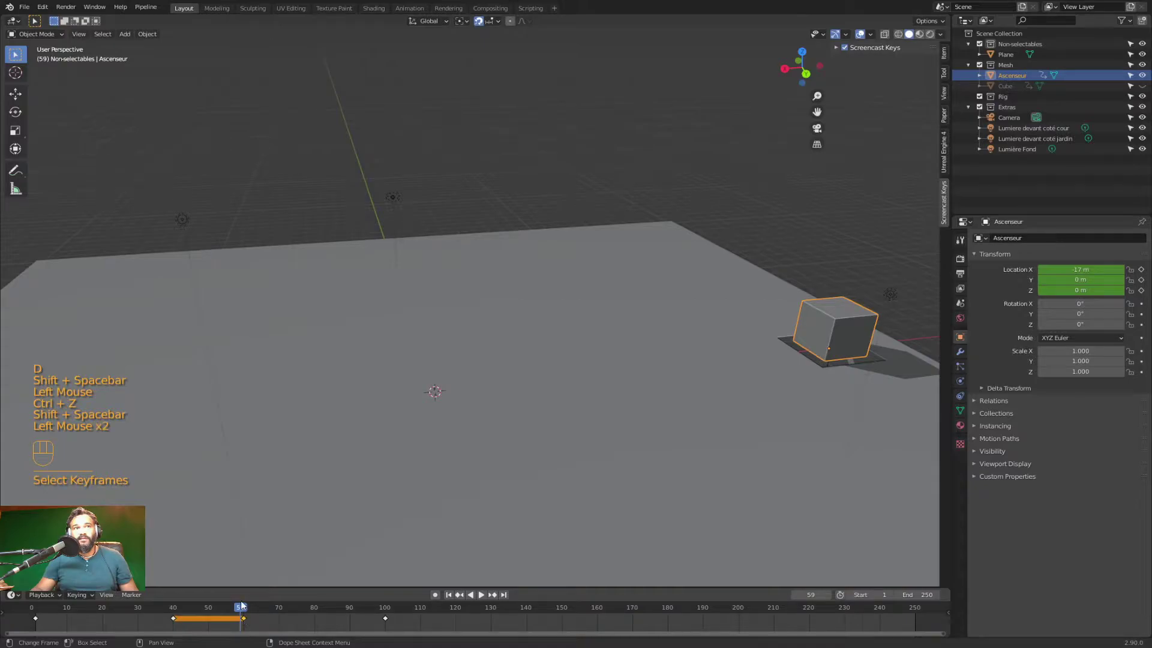
pyautogui.moveTo(392, 620); pyautogui.dragTo(224, 616)
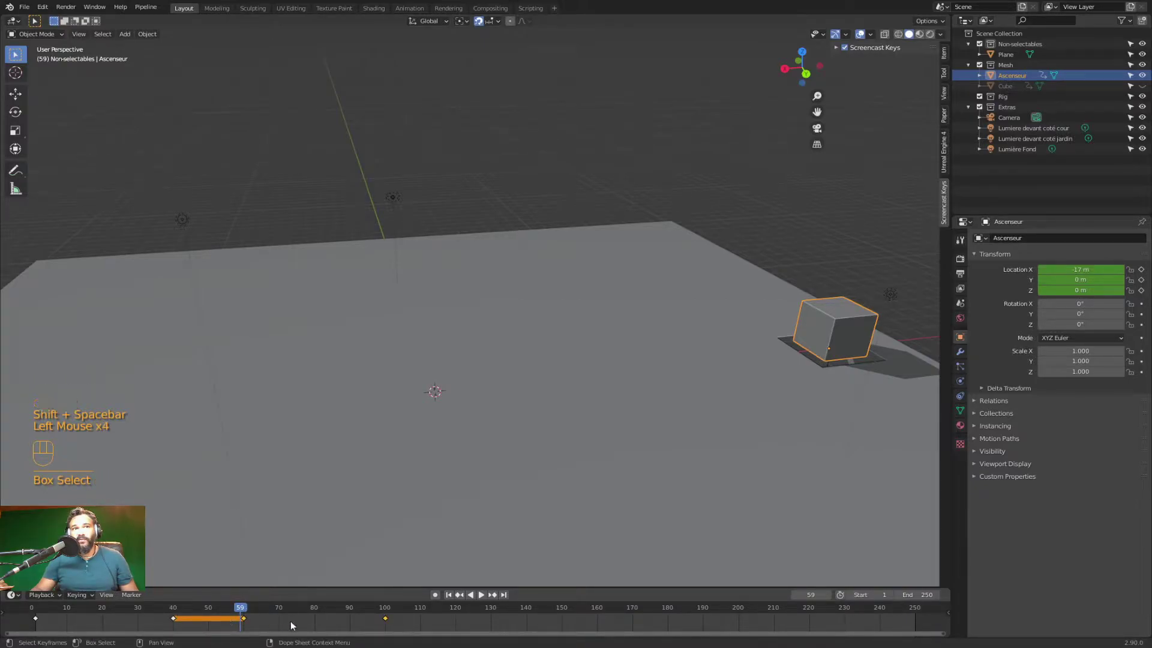
pyautogui.press('x')
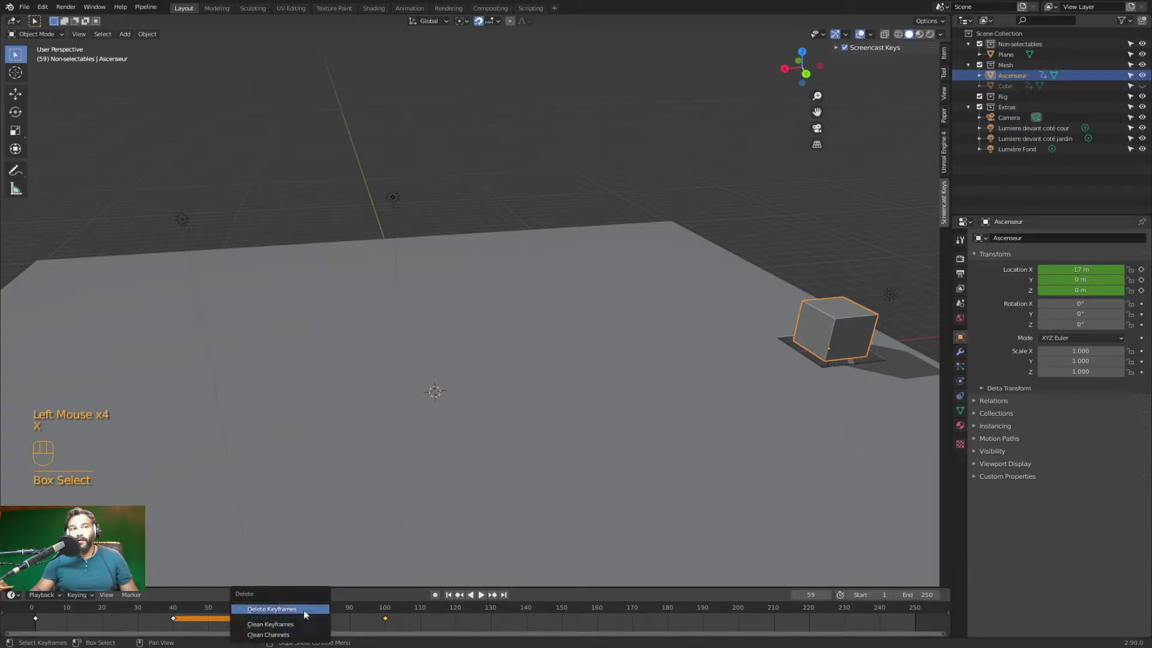
pyautogui.click(324, 609)
pyautogui.press('x')
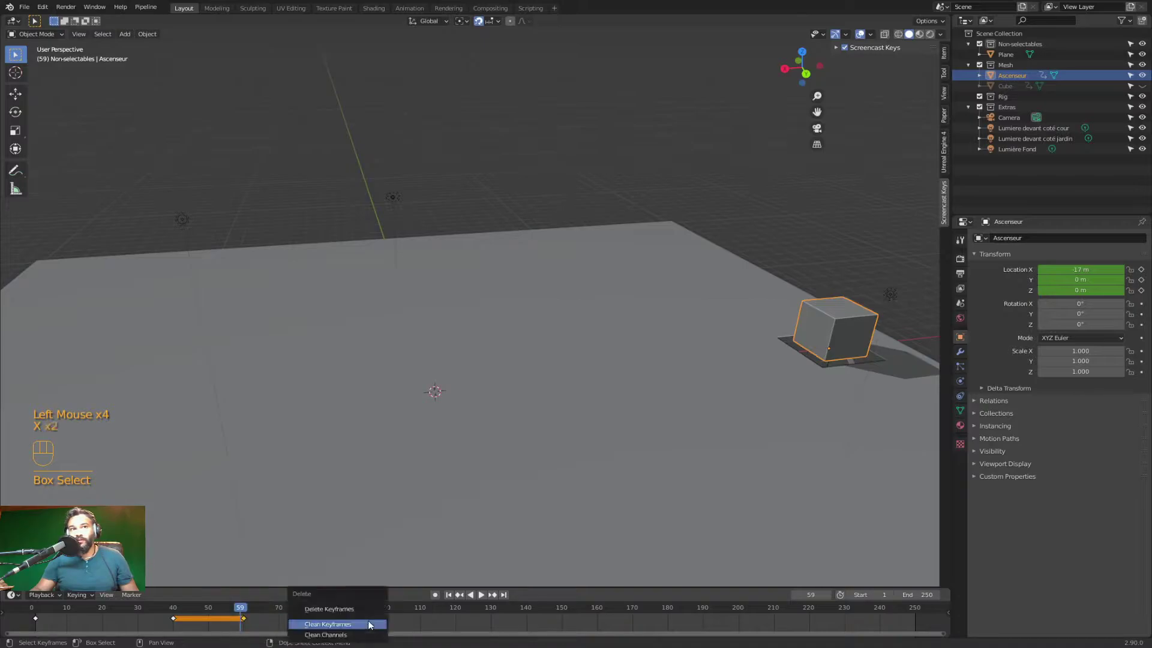
pyautogui.click(366, 610)
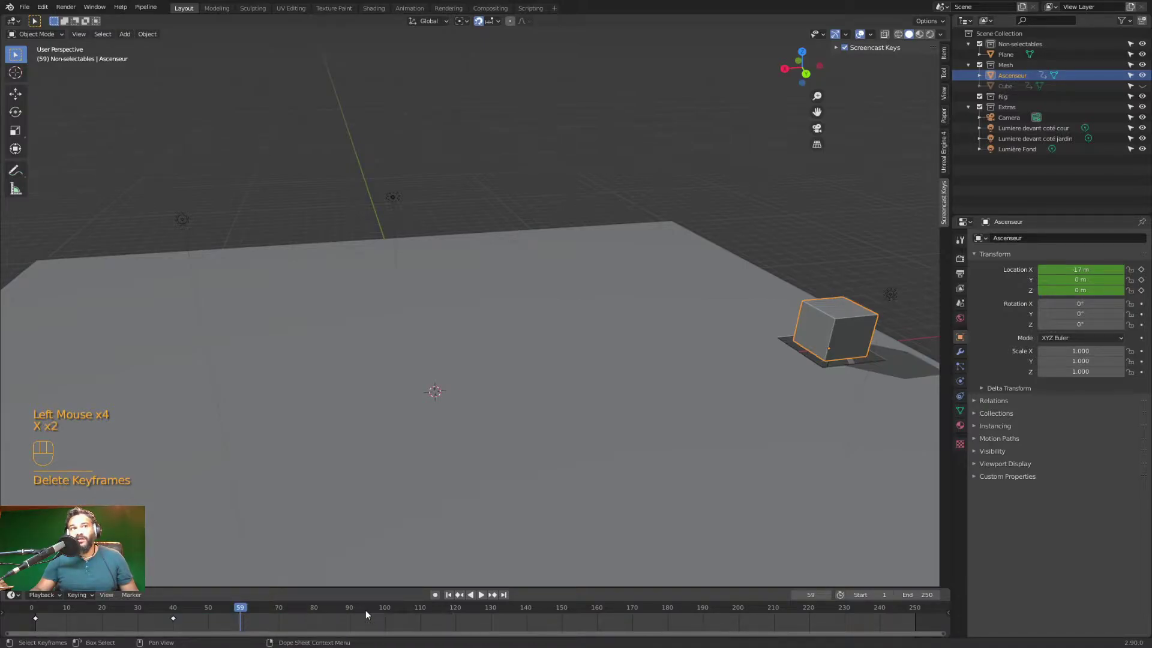
pyautogui.moveTo(243, 613); pyautogui.dragTo(179, 607)
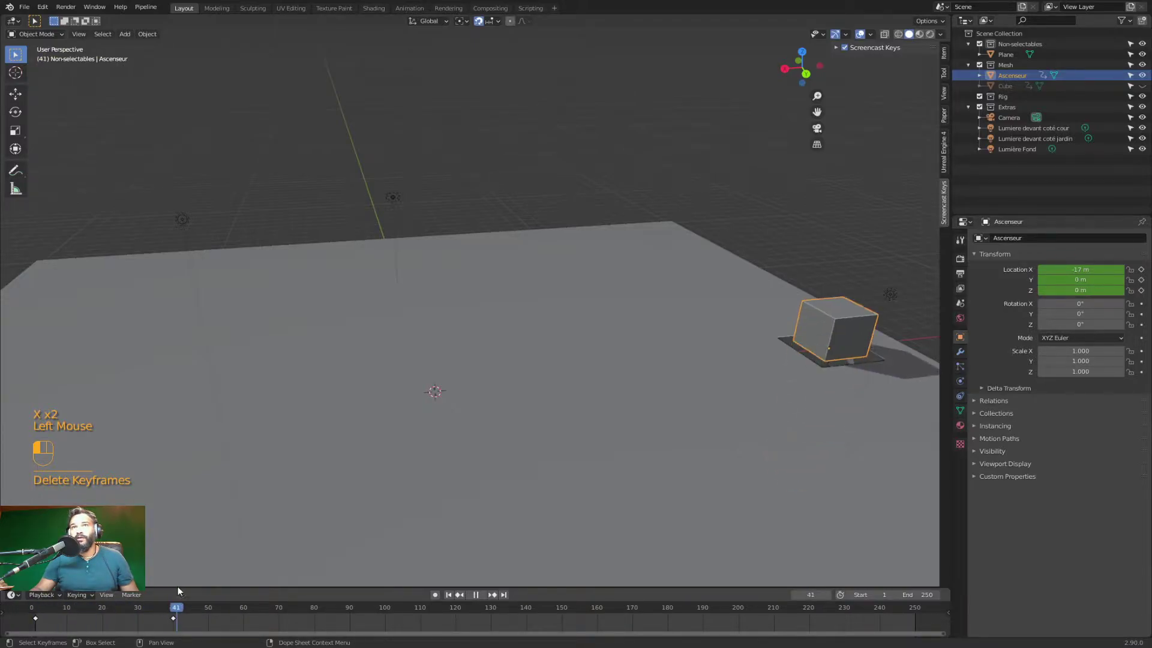
# Lower the top face of the Ascenseur mesh by 3 m along global Z in Edit Mode and return to Object Mode
pyautogui.keyDown('shift'); pyautogui.moveTo(799, 379); pyautogui.dragTo(489, 372, button='middle'); pyautogui.keyUp('shift')
pyautogui.scroll(5, 396, 401)
pyautogui.keyDown('shift'); pyautogui.moveTo(489, 372); pyautogui.dragTo(531, 358, button='middle'); pyautogui.keyUp('shift')
pyautogui.press('Tab')
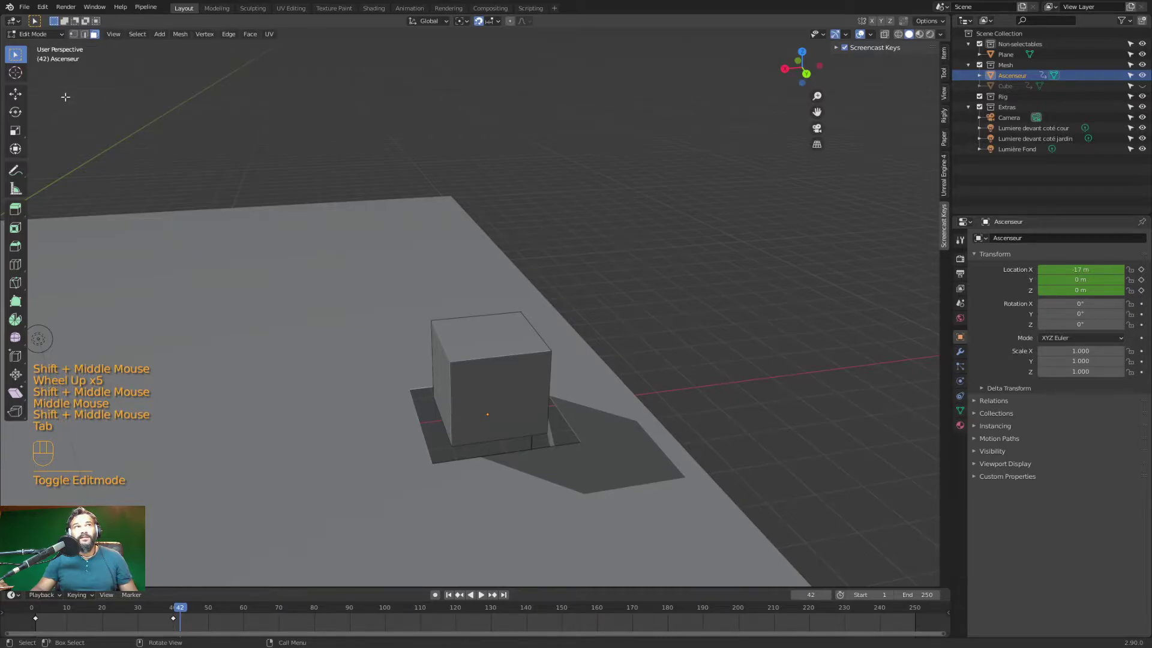
pyautogui.moveTo(542, 448); pyautogui.dragTo(473, 422, button='middle')
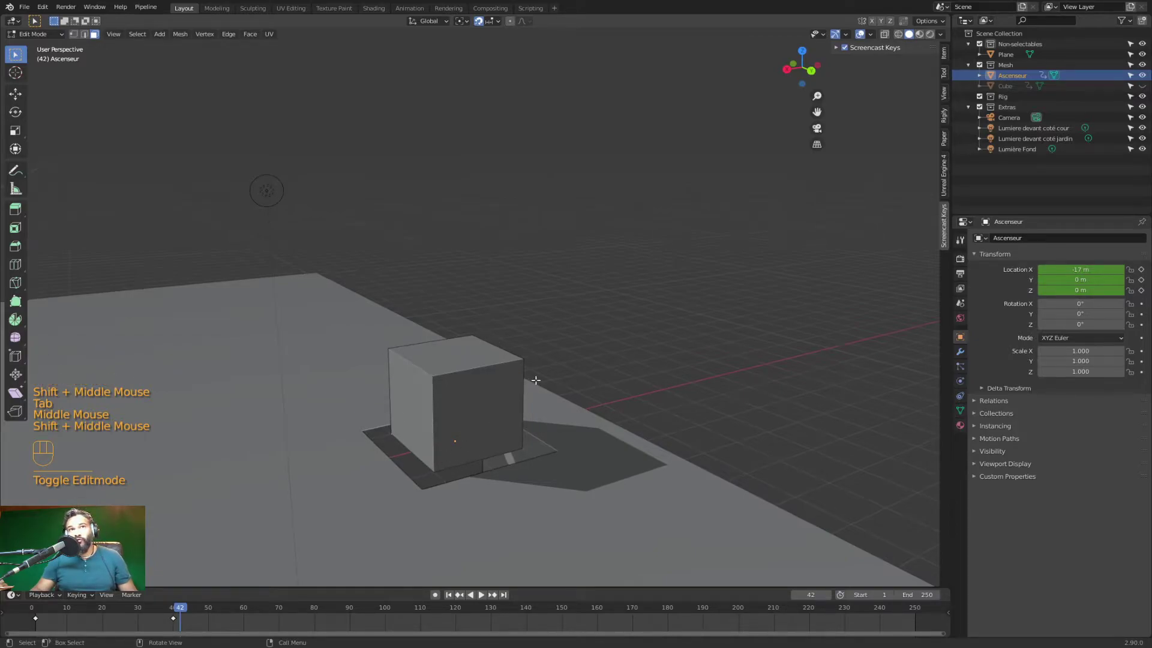
pyautogui.click(456, 352)
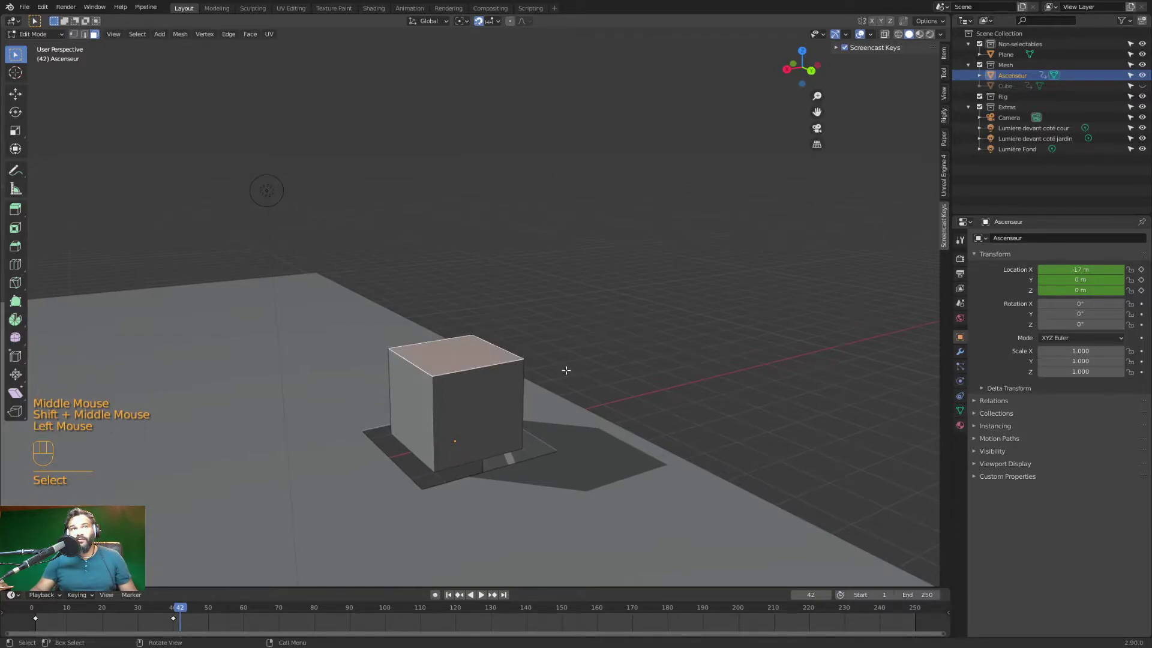
pyautogui.press('g')
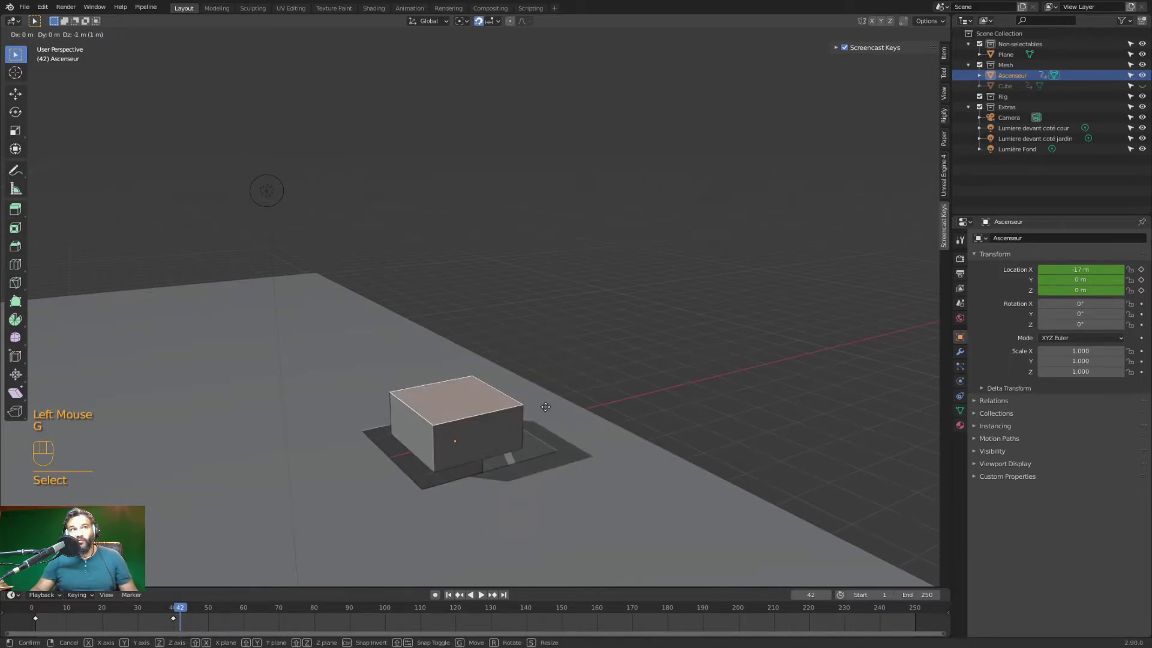
pyautogui.press('z')
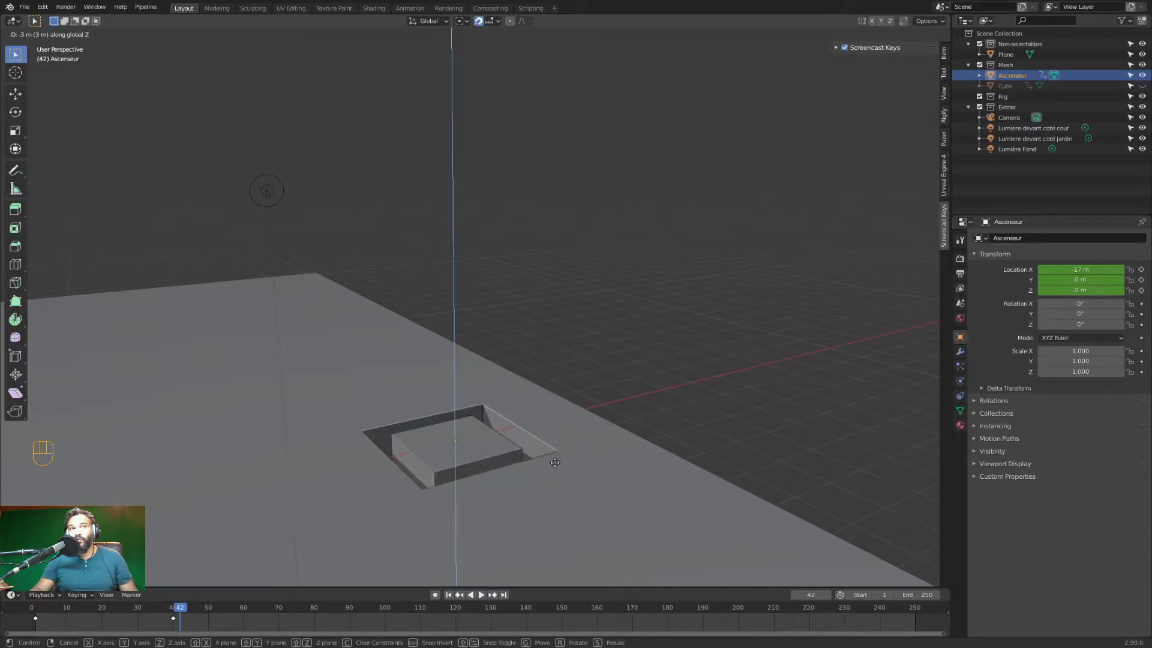
pyautogui.click(555, 463)
pyautogui.moveTo(544, 447)
pyautogui.mouseDown(button='middle')
pyautogui.moveTo(542, 507)
pyautogui.moveTo(560, 504)
pyautogui.moveTo(533, 471)
pyautogui.moveTo(556, 428)
pyautogui.moveTo(527, 463)
pyautogui.moveTo(506, 458)
pyautogui.moveTo(543, 433)
pyautogui.mouseUp(button='middle')
pyautogui.scroll(4, 532, 471)
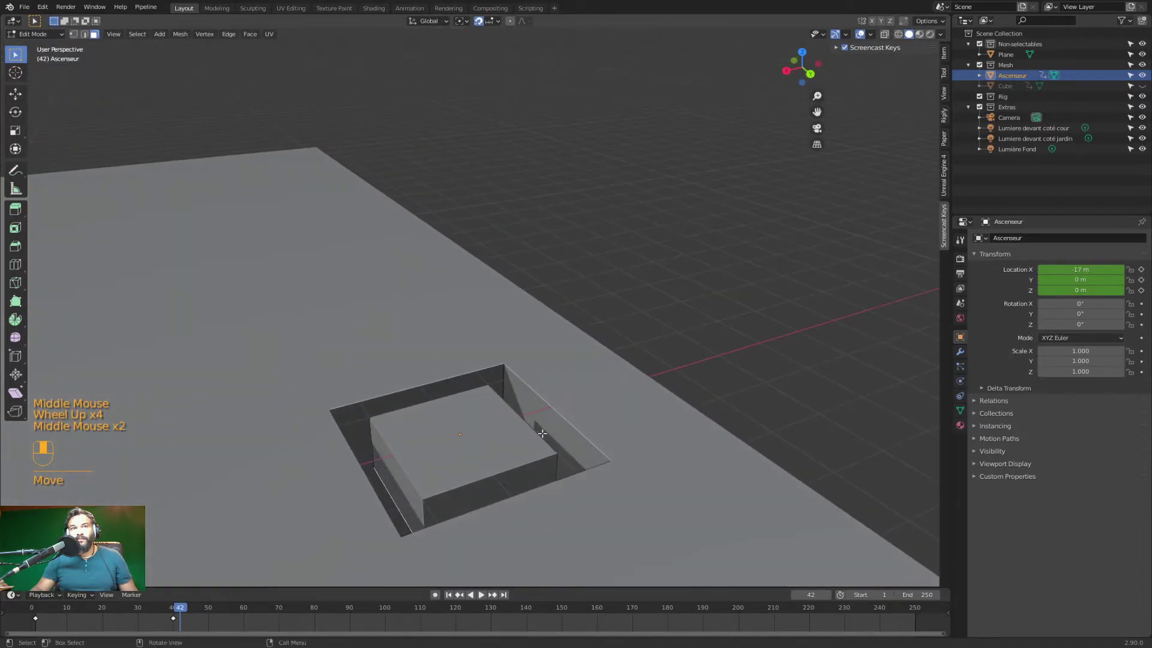
pyautogui.scroll(-3, 542, 433)
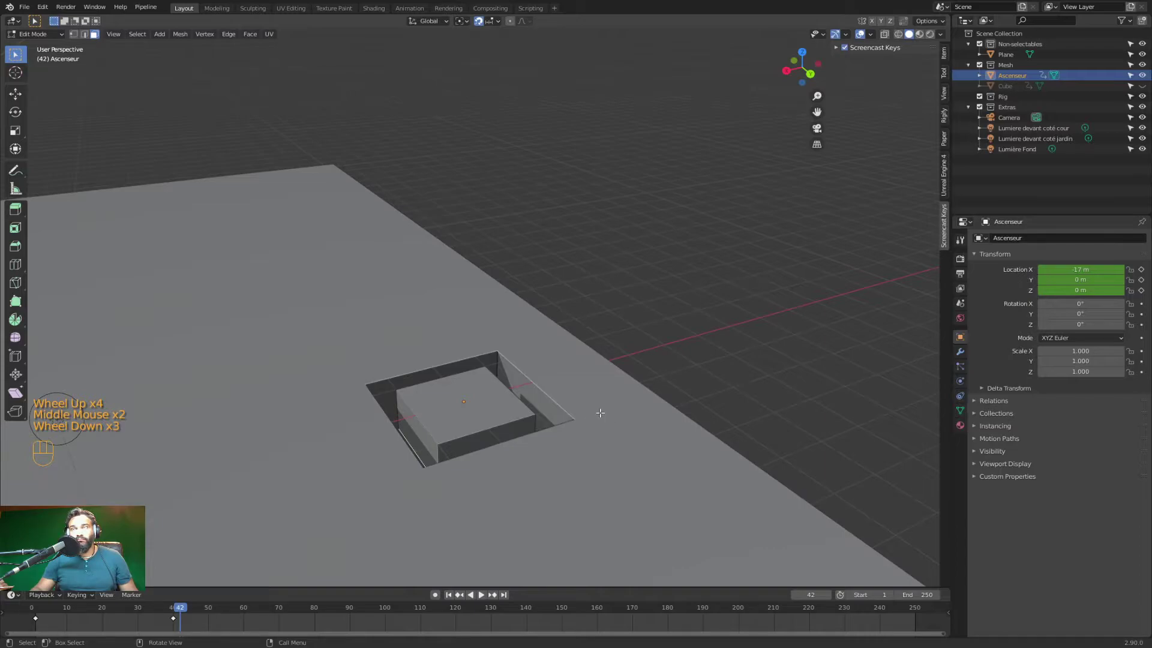
pyautogui.moveTo(600, 412); pyautogui.dragTo(590, 410, button='middle')
pyautogui.press('Tab')
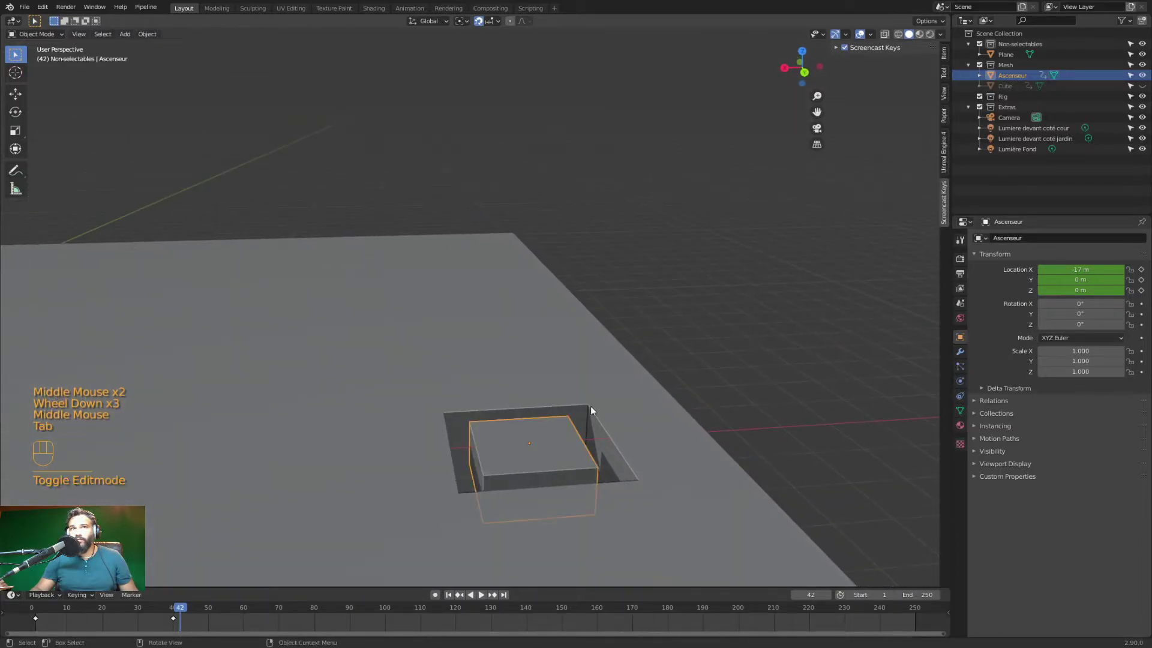
# Unhide the original Cube and select it after comparing its motion with Ascenseur along the timeline
pyautogui.scroll(-5, 543, 425)
pyautogui.moveTo(156, 607); pyautogui.dragTo(374, 607)
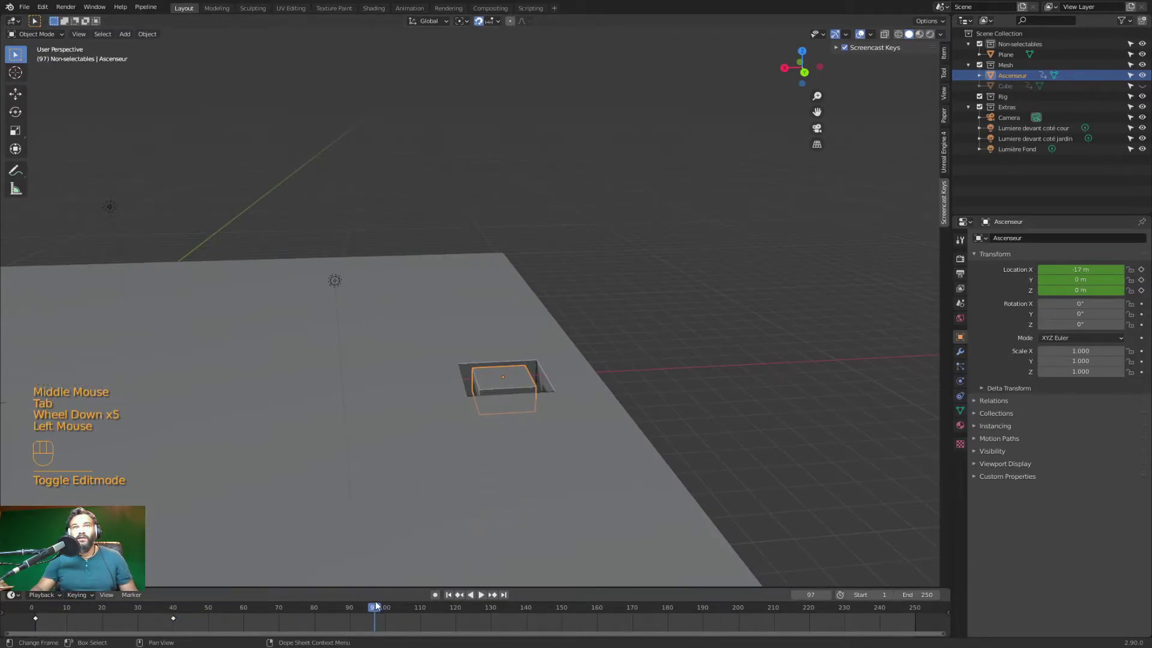
pyautogui.click(1142, 86)
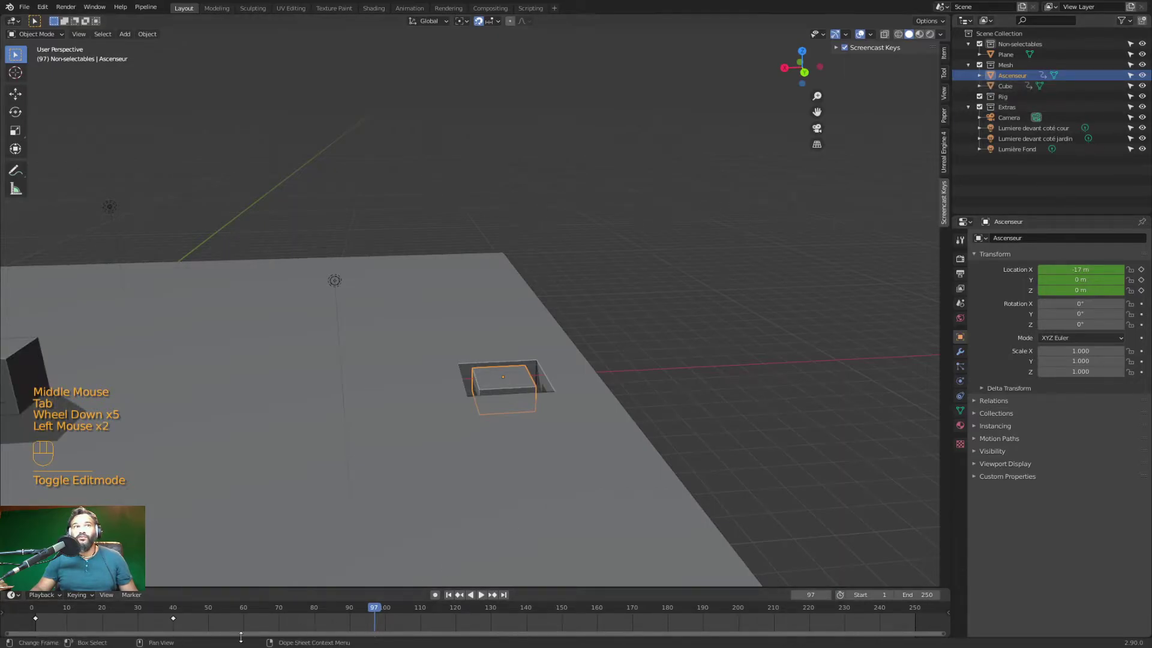
pyautogui.click(908, 611)
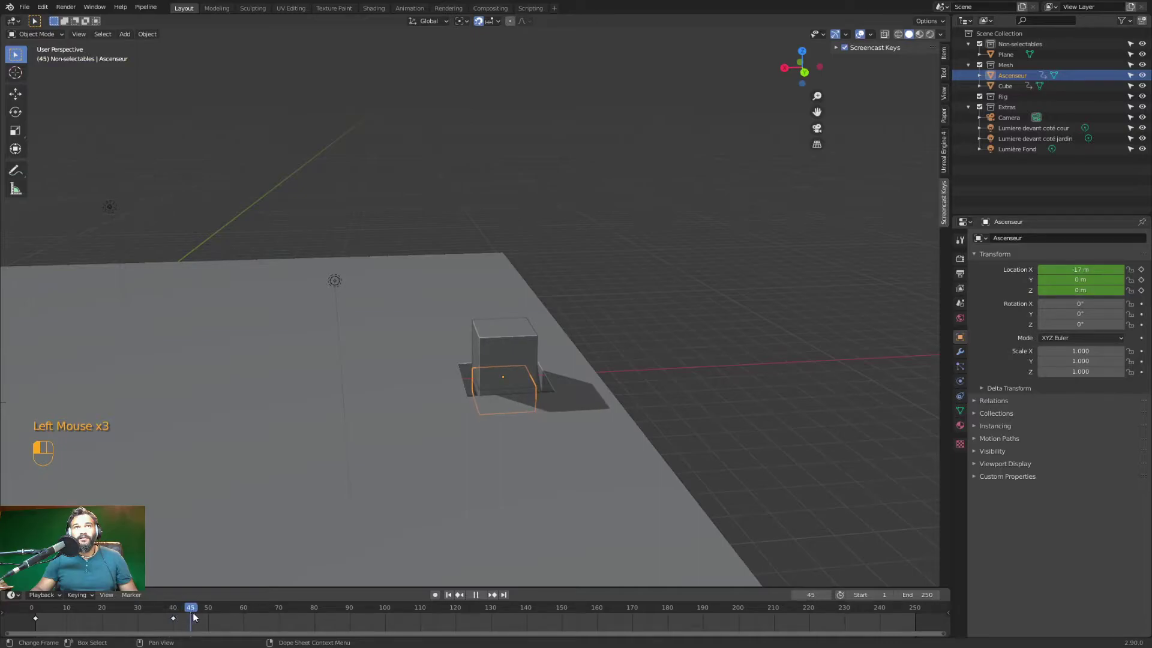
pyautogui.moveTo(213, 613); pyautogui.dragTo(286, 617)
pyautogui.moveTo(360, 617); pyautogui.dragTo(235, 613)
pyautogui.click(528, 339)
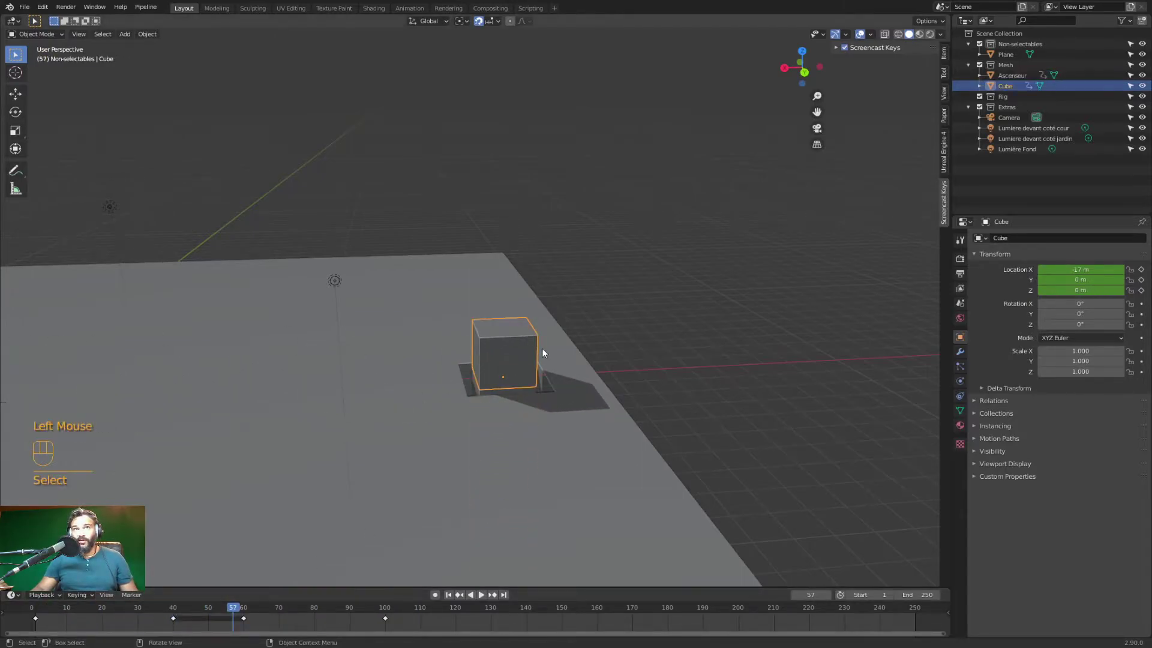
pyautogui.moveTo(504, 506); pyautogui.dragTo(648, 369, button='middle')
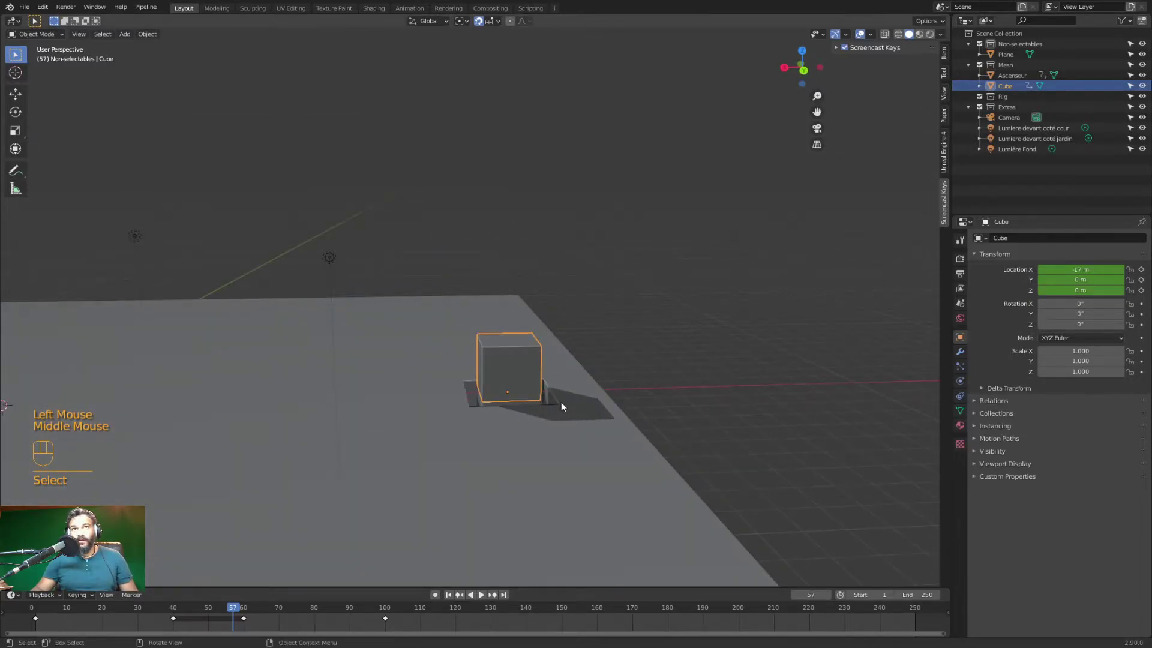
# Duplicate the Cube in place and hide the original Cube
pyautogui.hotkey('shift', 'd')
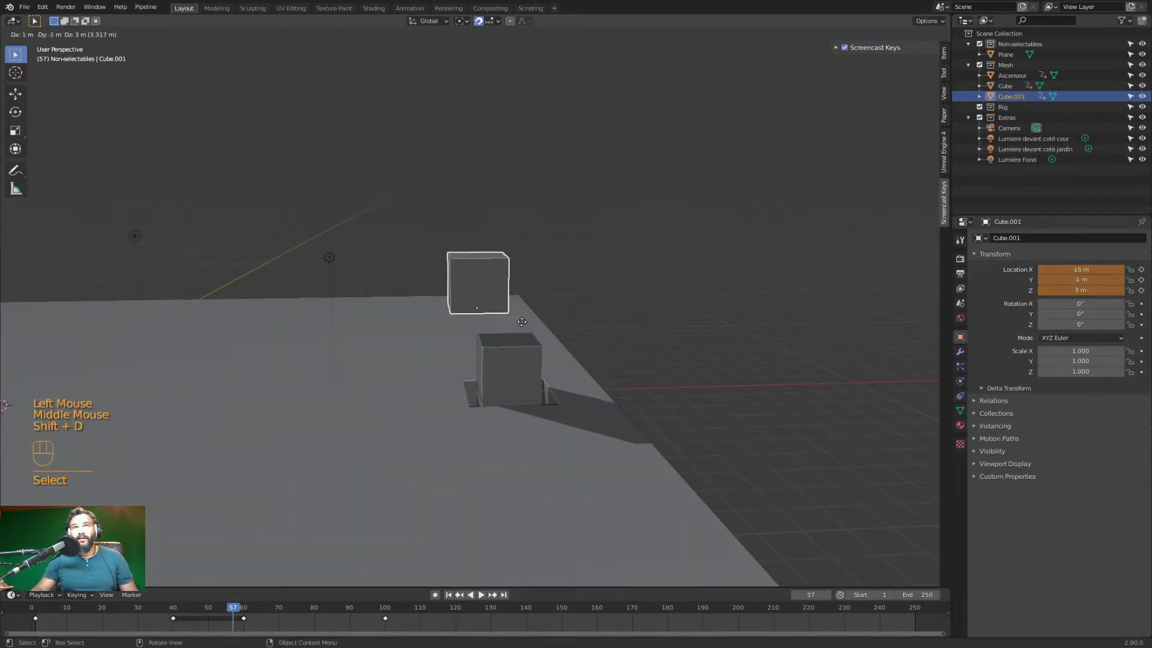
pyautogui.rightClick(511, 342)
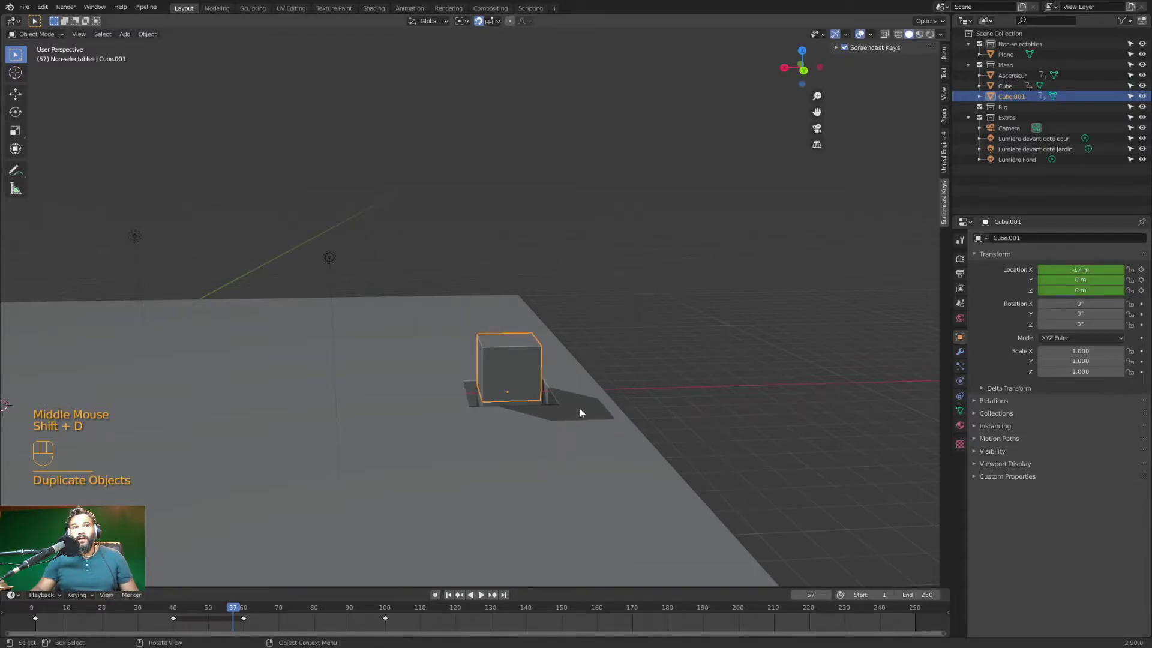
pyautogui.scroll(2, 578, 408)
pyautogui.moveTo(624, 418)
pyautogui.keyDown('shift'); pyautogui.mouseDown(button='middle')
pyautogui.moveTo(597, 420)
pyautogui.moveTo(637, 426)
pyautogui.mouseUp(button='middle'); pyautogui.keyUp('shift')
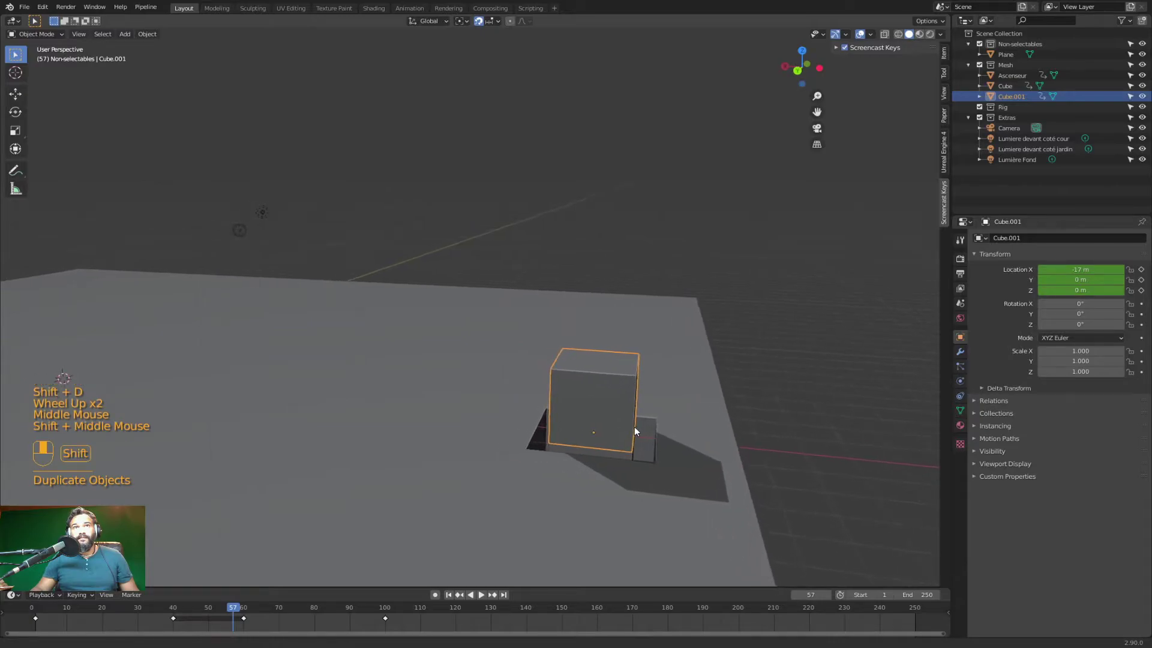
pyautogui.click(1142, 86)
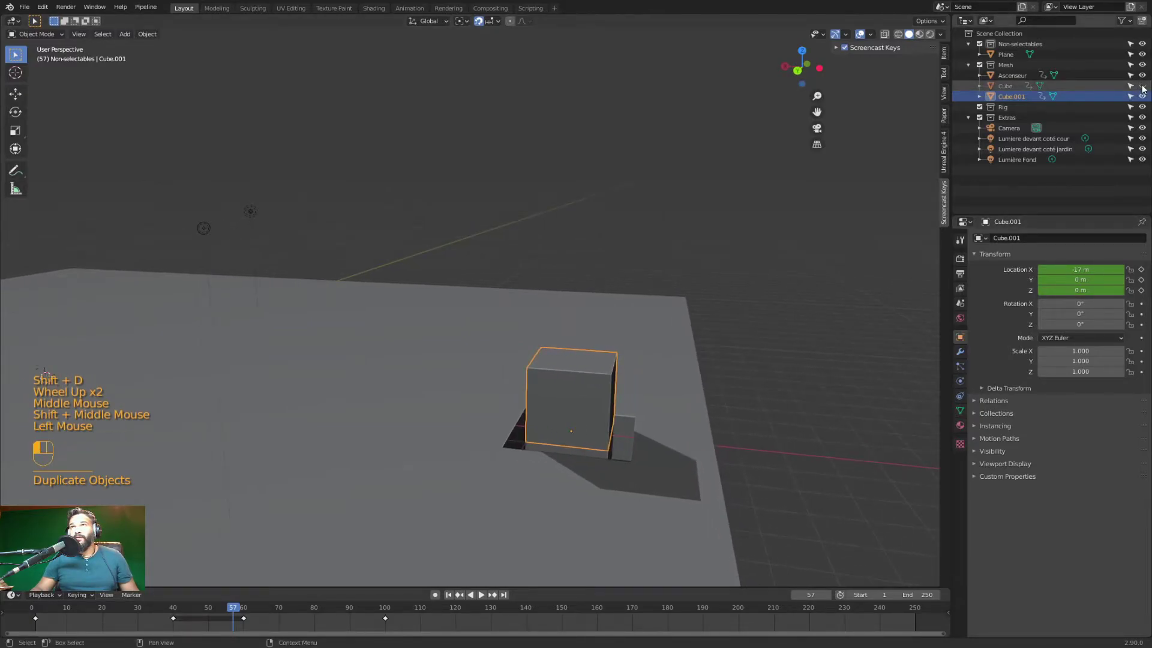
# Rename the duplicated cube as Poussette
pyautogui.moveTo(732, 235); pyautogui.dragTo(762, 280, button='middle')
pyautogui.click(1013, 96)
pyautogui.doubleClick(1013, 96)
pyautogui.write('Poussette')
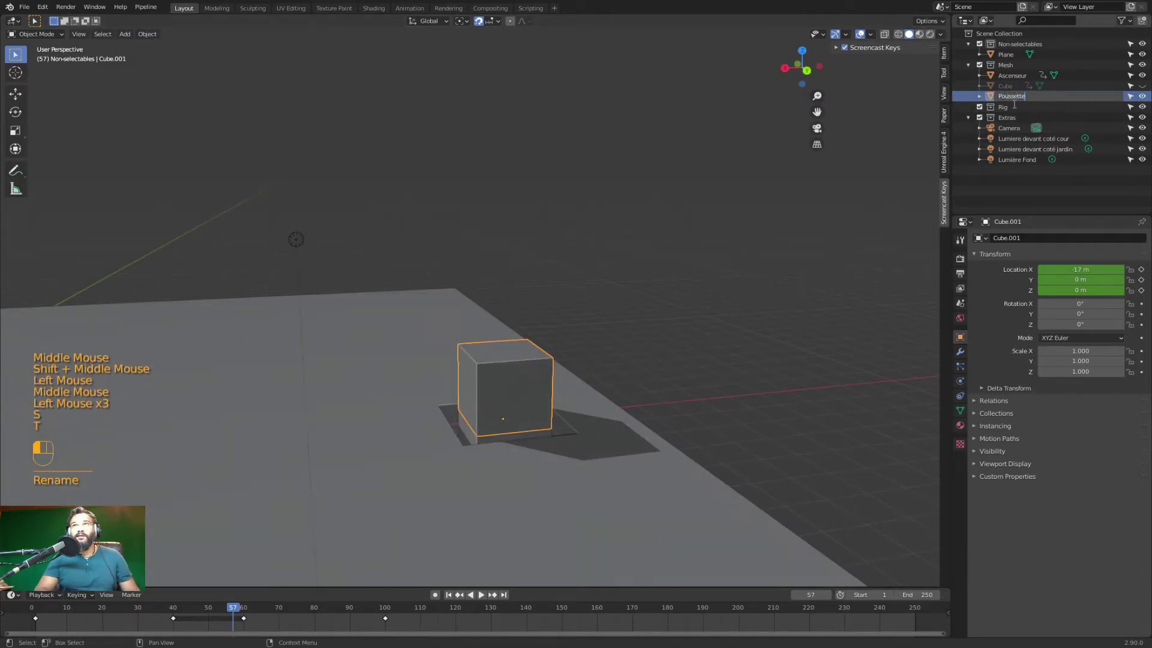
pyautogui.press('Return')
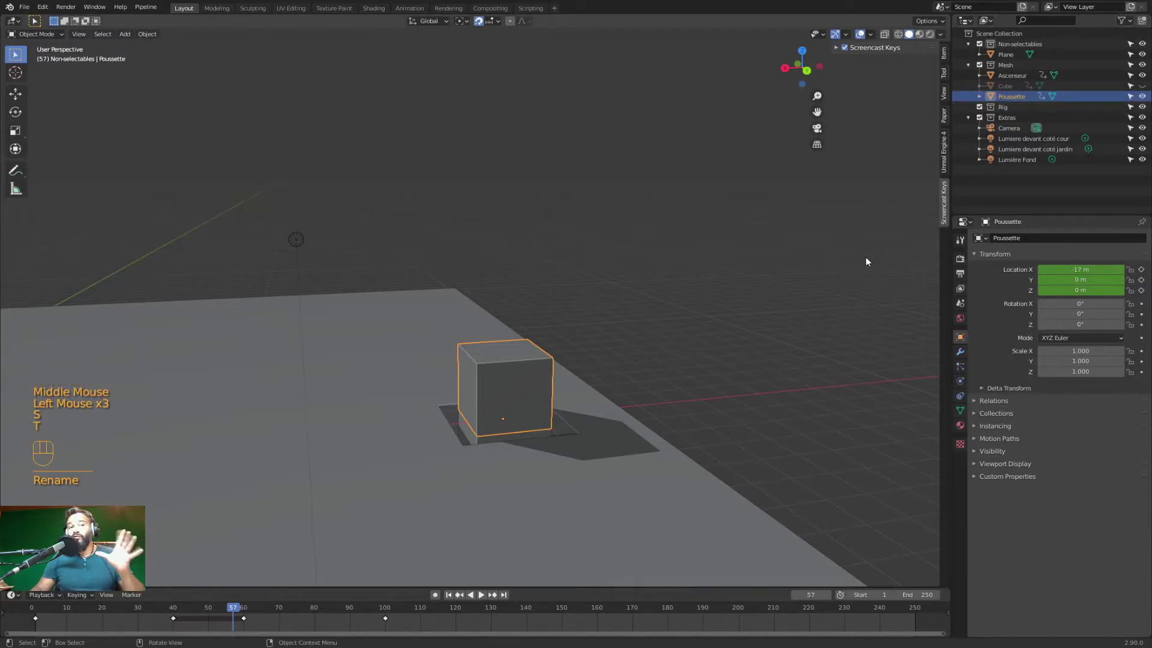
# Move the inner side face of Poussette in Edit Mode toward the floor's outer edge to thin the cube into a plate
pyautogui.moveTo(599, 413); pyautogui.dragTo(571, 420, button='middle')
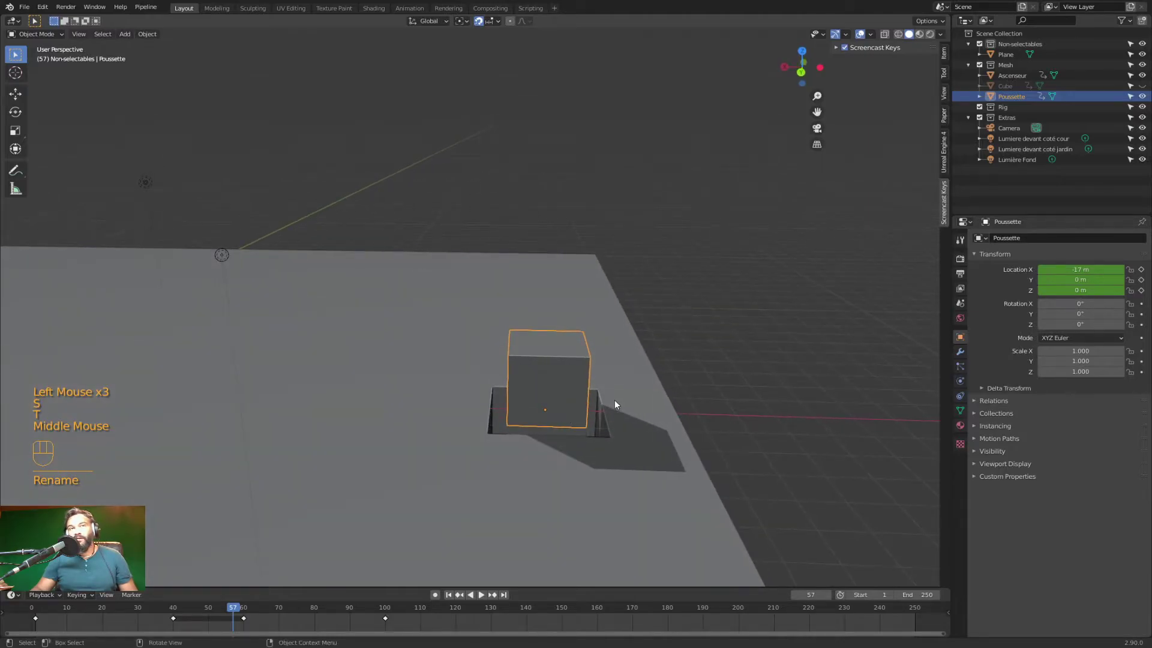
pyautogui.press('Tab')
pyautogui.moveTo(516, 392); pyautogui.dragTo(539, 394, button='middle')
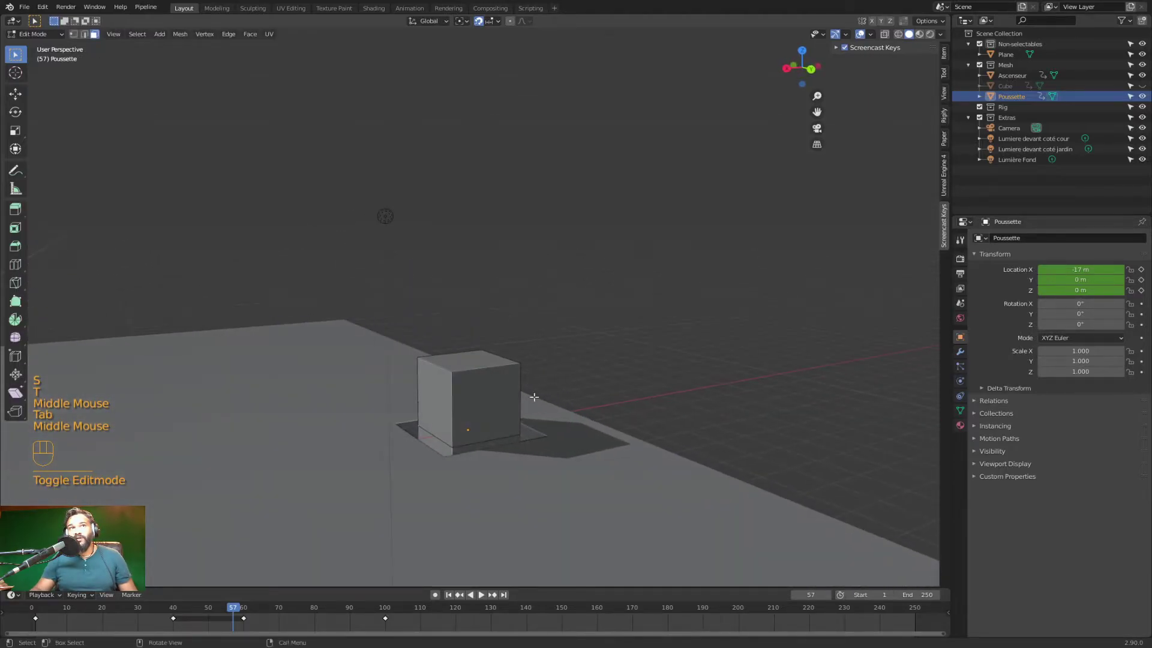
pyautogui.click(438, 401)
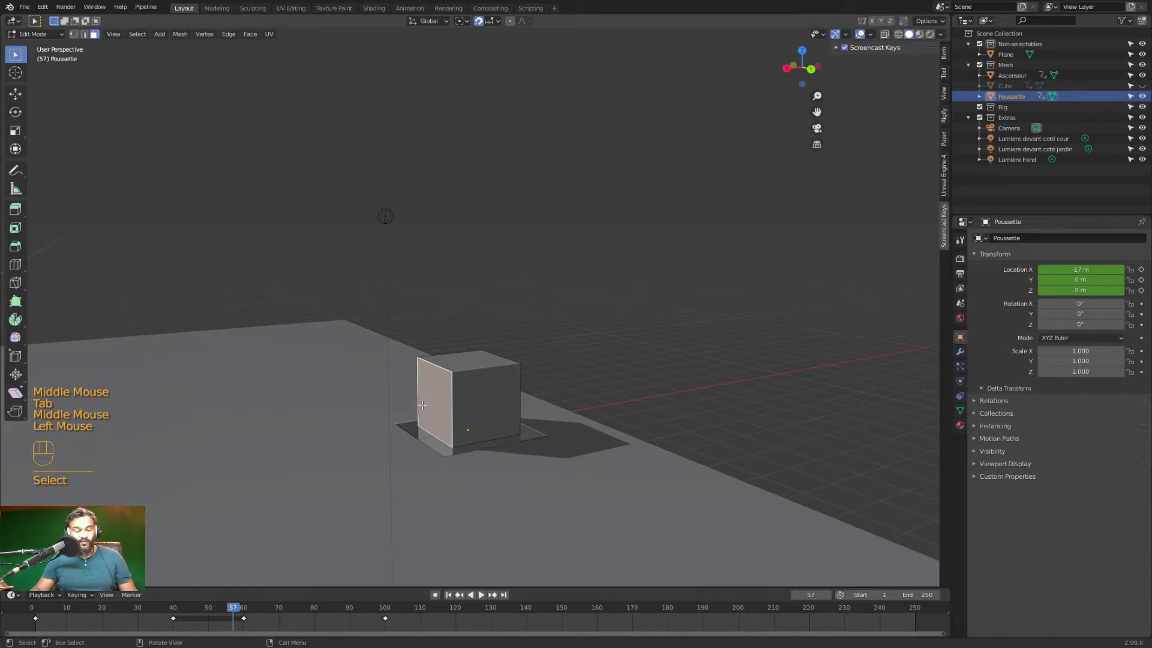
pyautogui.press('g')
pyautogui.click(530, 394)
# Inset the large outer face of the Poussette plate by about 0.44 m
pyautogui.moveTo(531, 394); pyautogui.dragTo(615, 282, button='middle')
pyautogui.scroll(3, 700, 466)
pyautogui.moveTo(598, 326); pyautogui.dragTo(673, 326, button='middle')
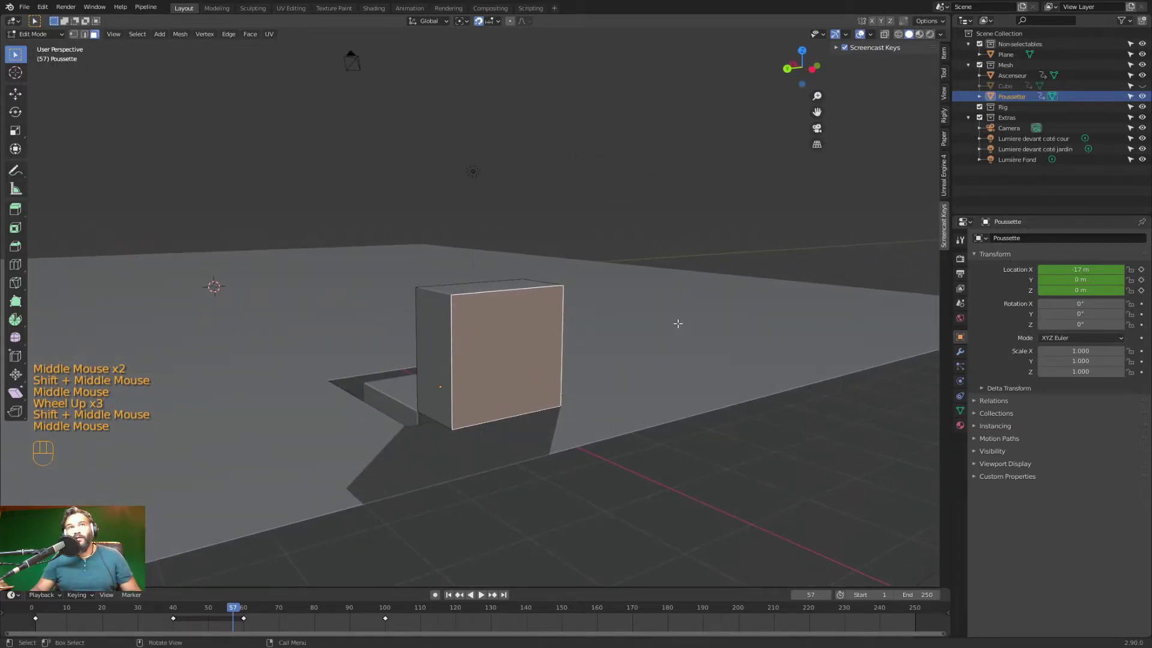
pyautogui.press('i')
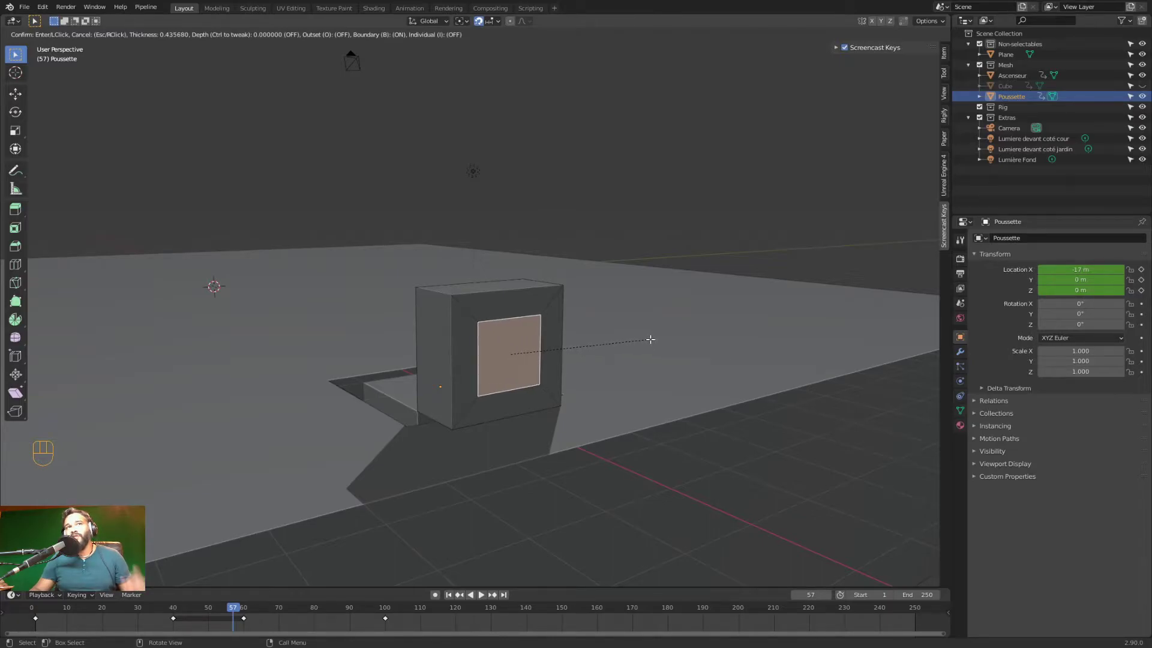
pyautogui.click(648, 337)
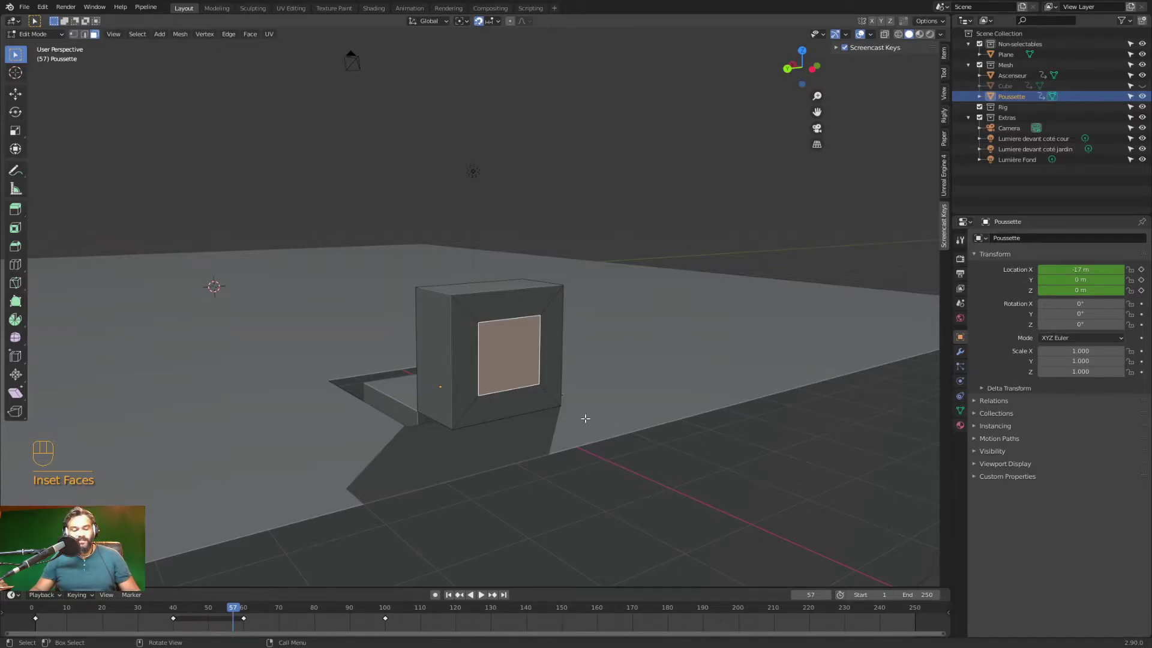
# Extrude the inset face outward past the floor's edge to form a long pusher arm
pyautogui.press('e')
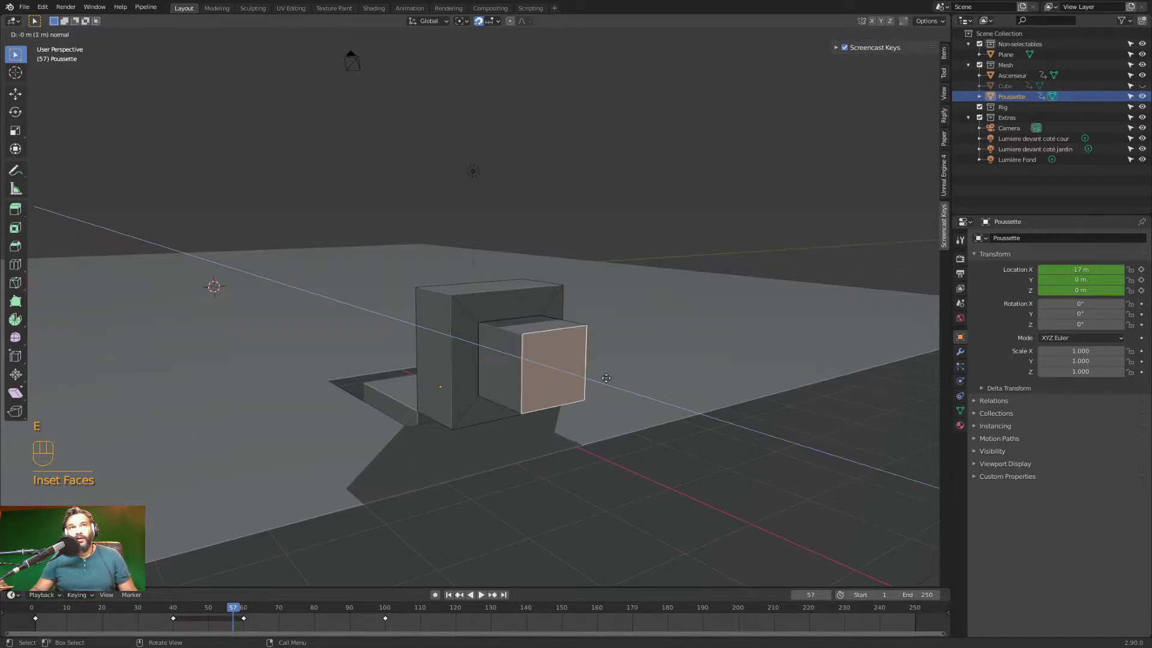
pyautogui.click(100, 461)
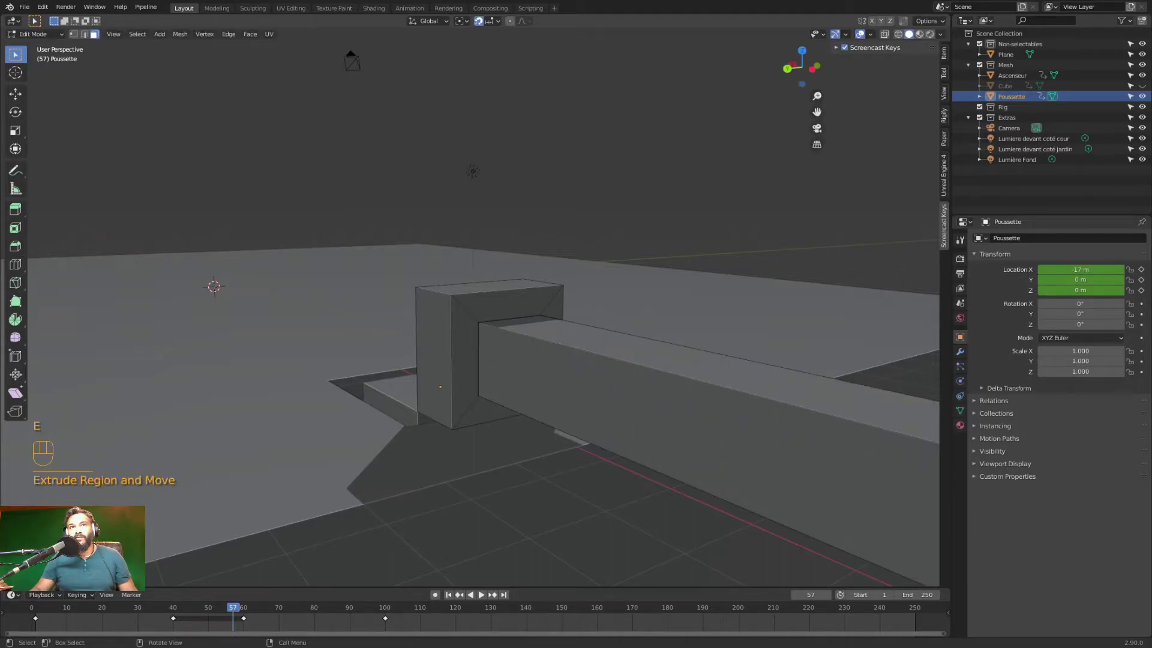
pyautogui.scroll(-3, 510, 354)
pyautogui.moveTo(510, 354)
pyautogui.mouseDown(button='middle')
pyautogui.moveTo(637, 348)
pyautogui.moveTo(450, 372)
pyautogui.moveTo(520, 354)
pyautogui.moveTo(504, 350)
pyautogui.mouseUp(button='middle')
pyautogui.scroll(3, 488, 339)
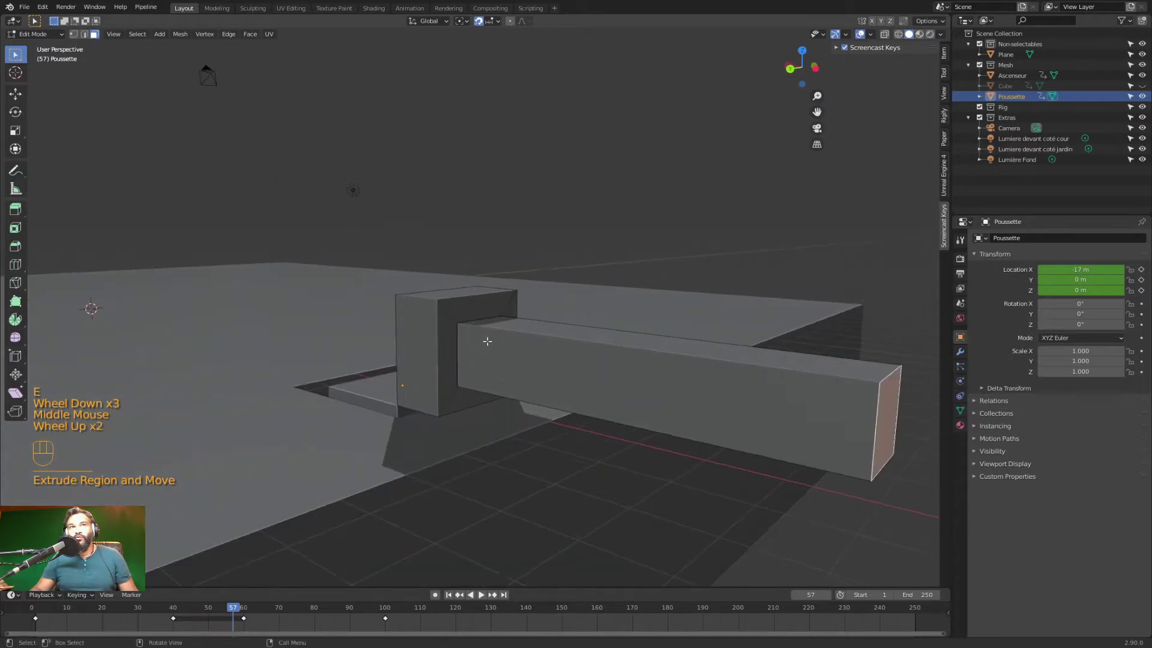
# Select the edge loop where the arm meets the plate and move it about -0.35 m along global X to taper the joint
pyautogui.click(476, 318)
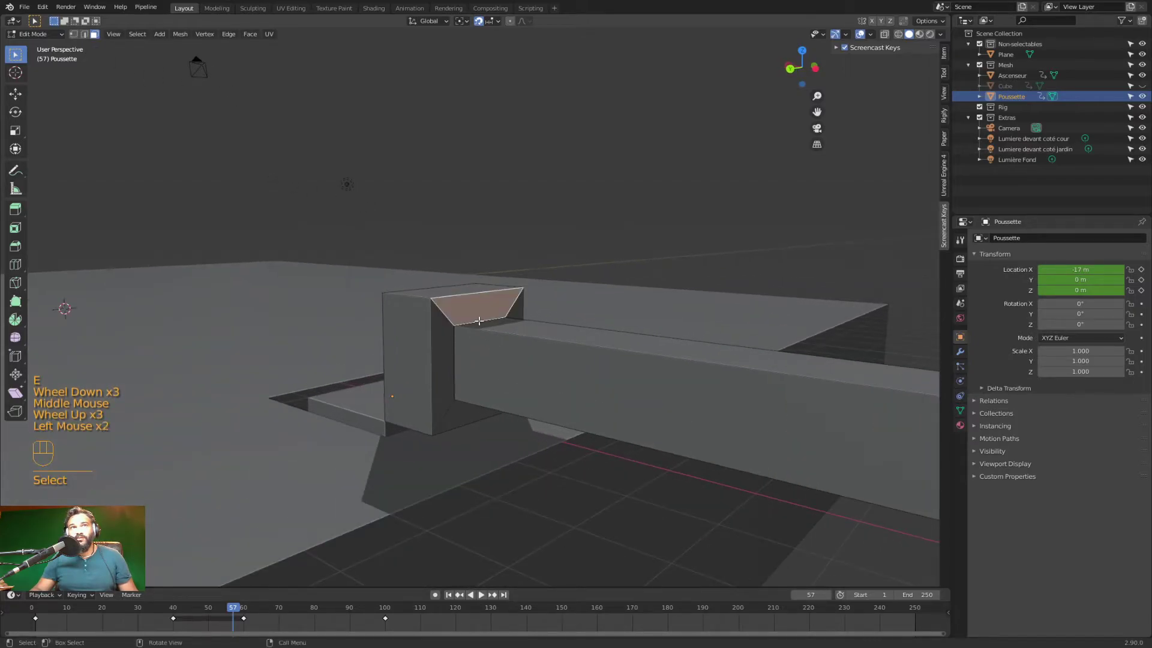
pyautogui.press('2')
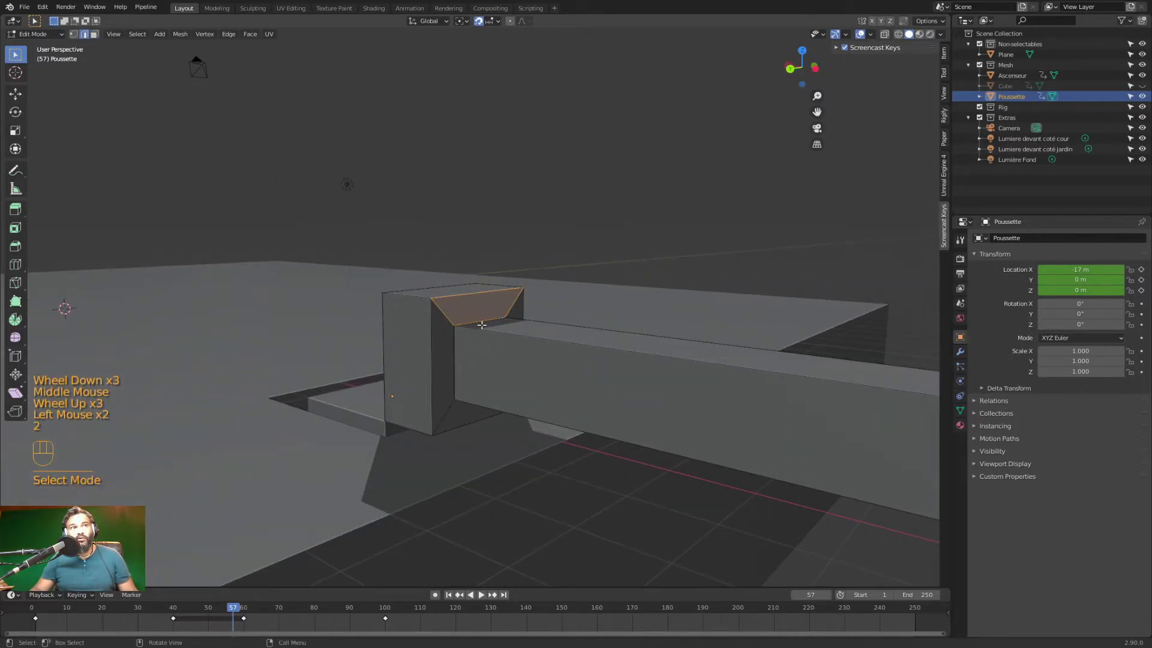
pyautogui.press('1')
pyautogui.press('2')
pyautogui.press('3')
pyautogui.press('1')
pyautogui.press('2')
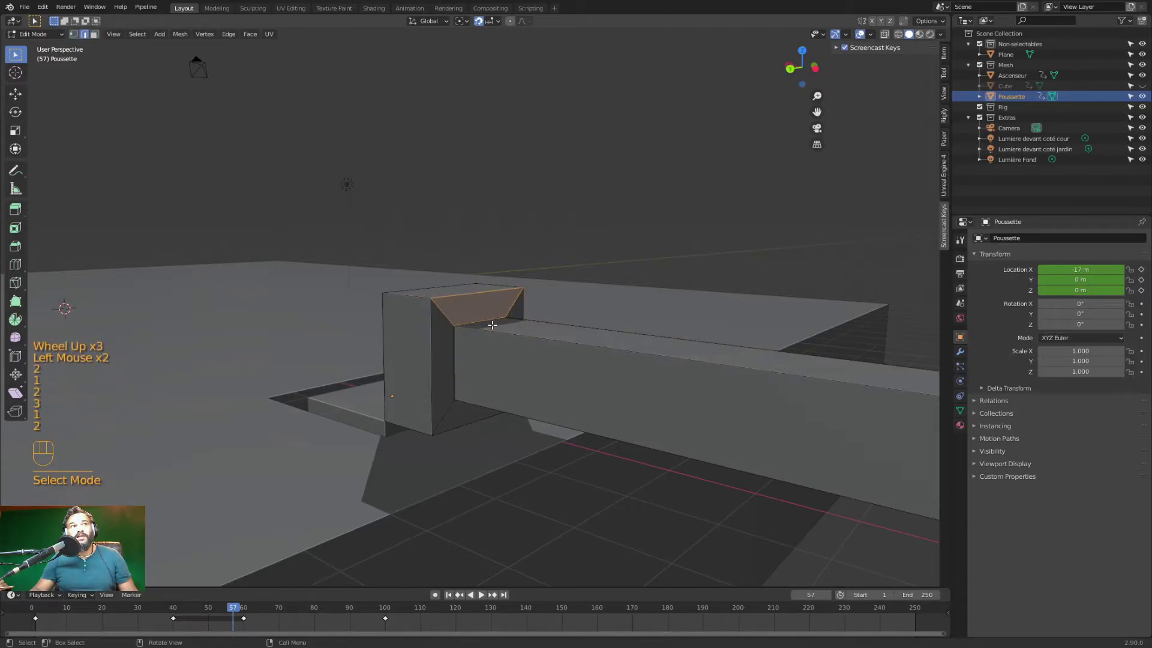
pyautogui.keyDown('alt'); pyautogui.click(489, 323); pyautogui.keyUp('alt')
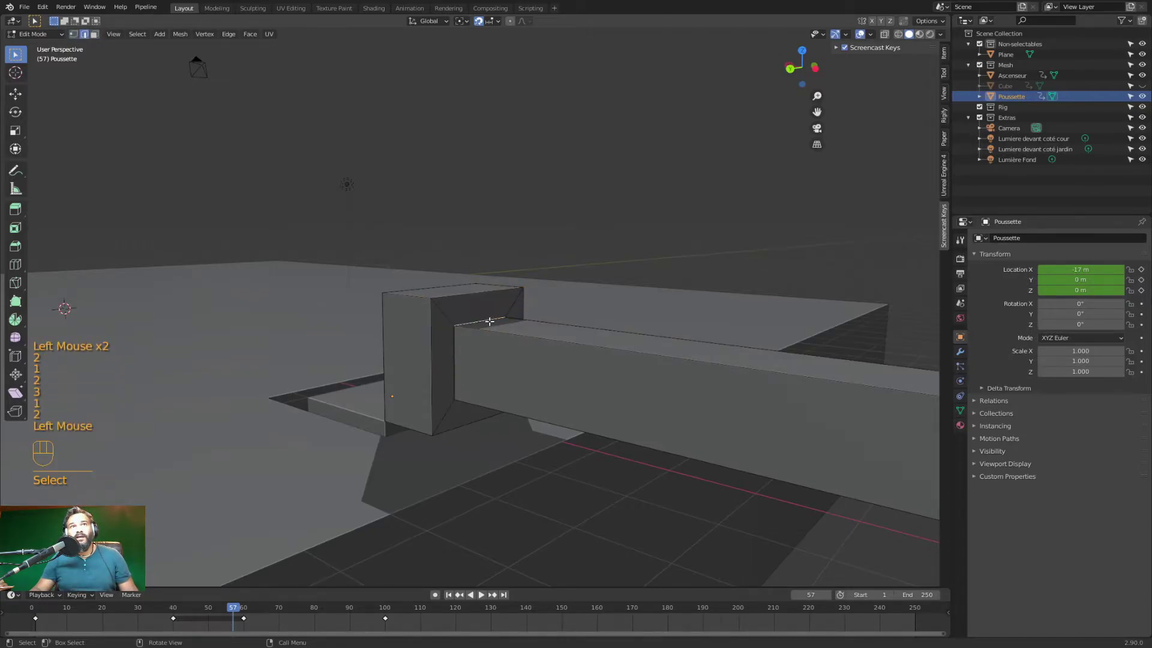
pyautogui.keyDown('alt'); pyautogui.click(478, 323); pyautogui.keyUp('alt')
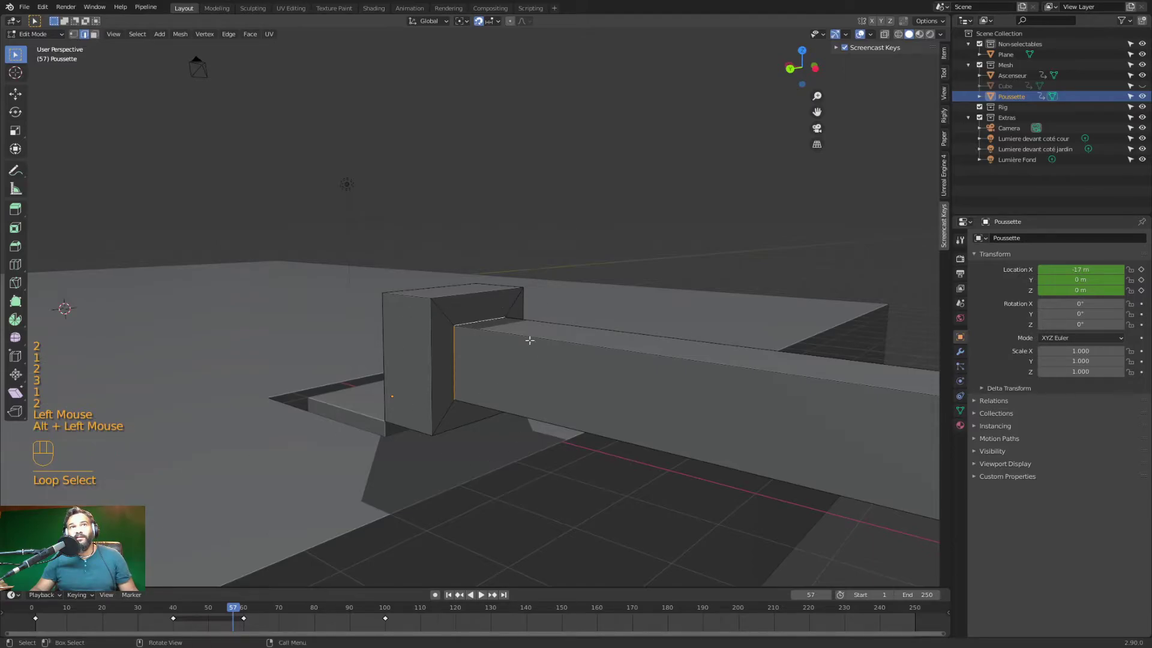
pyautogui.moveTo(477, 360); pyautogui.dragTo(495, 353, button='middle')
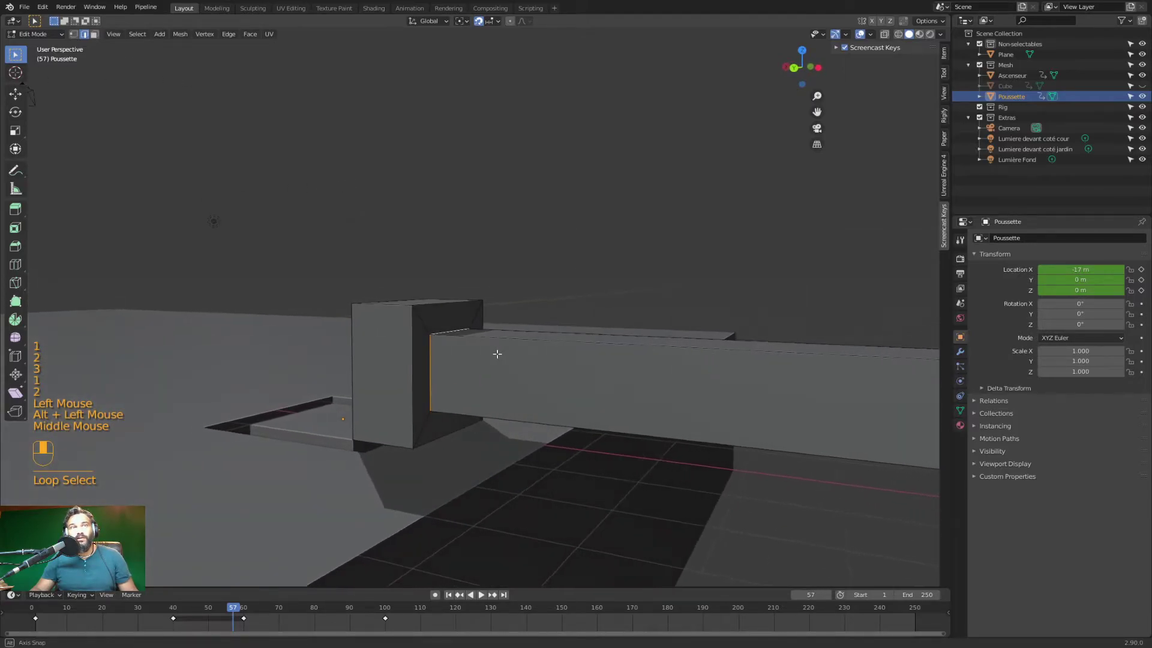
pyautogui.press('g')
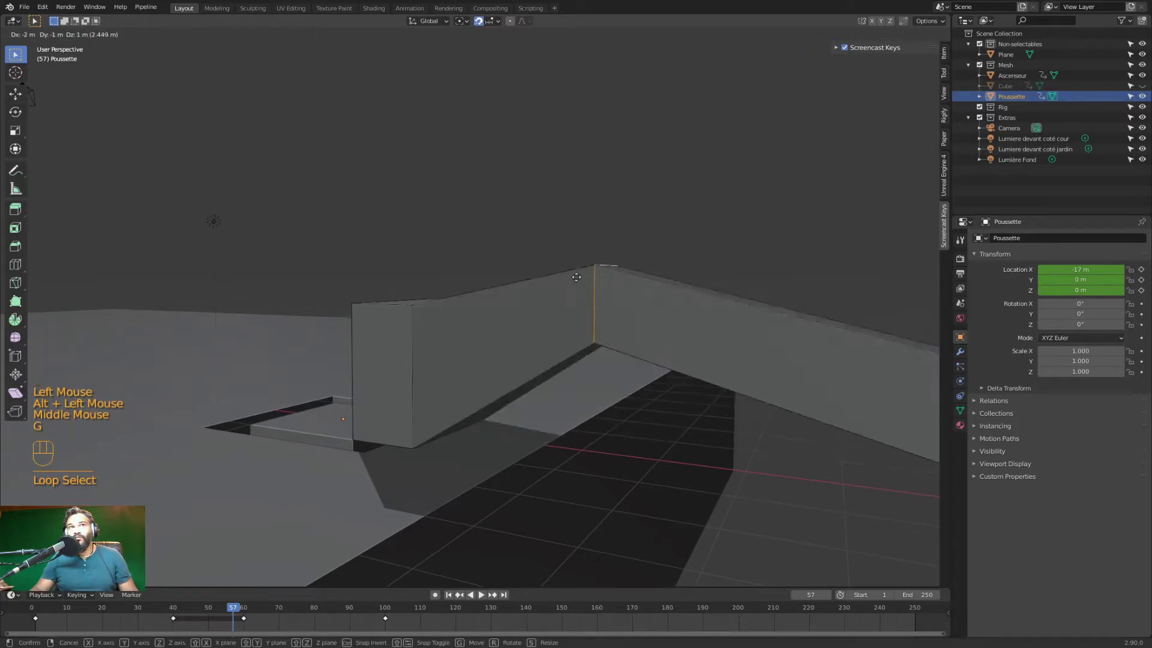
pyautogui.press('x')
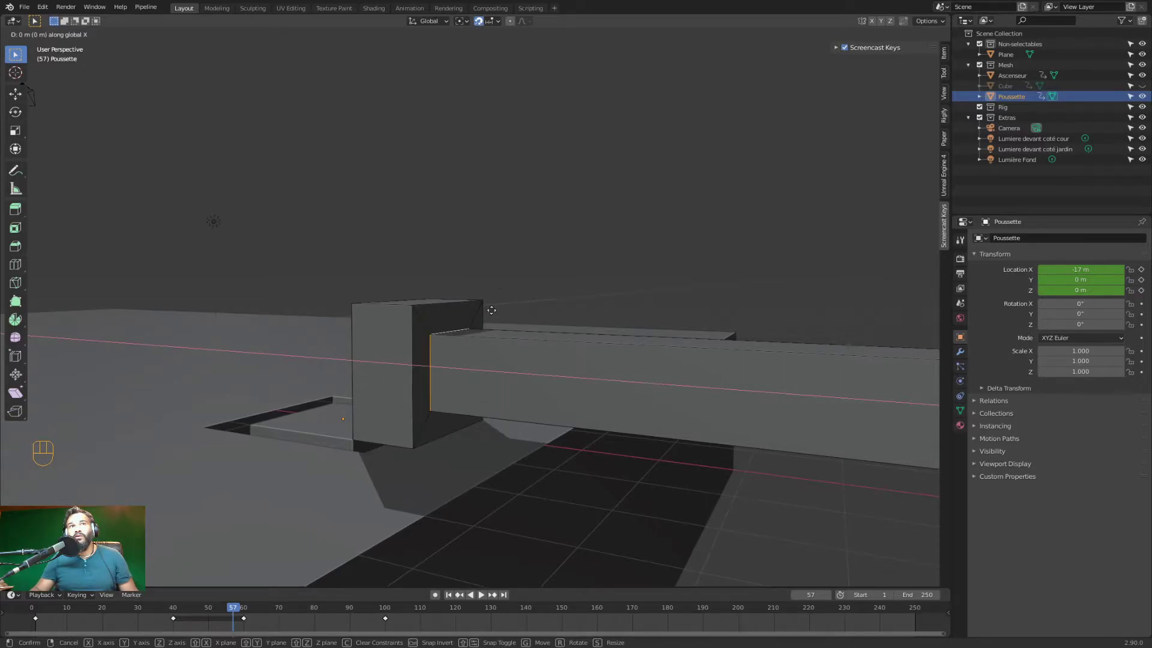
pyautogui.press('ctrl')
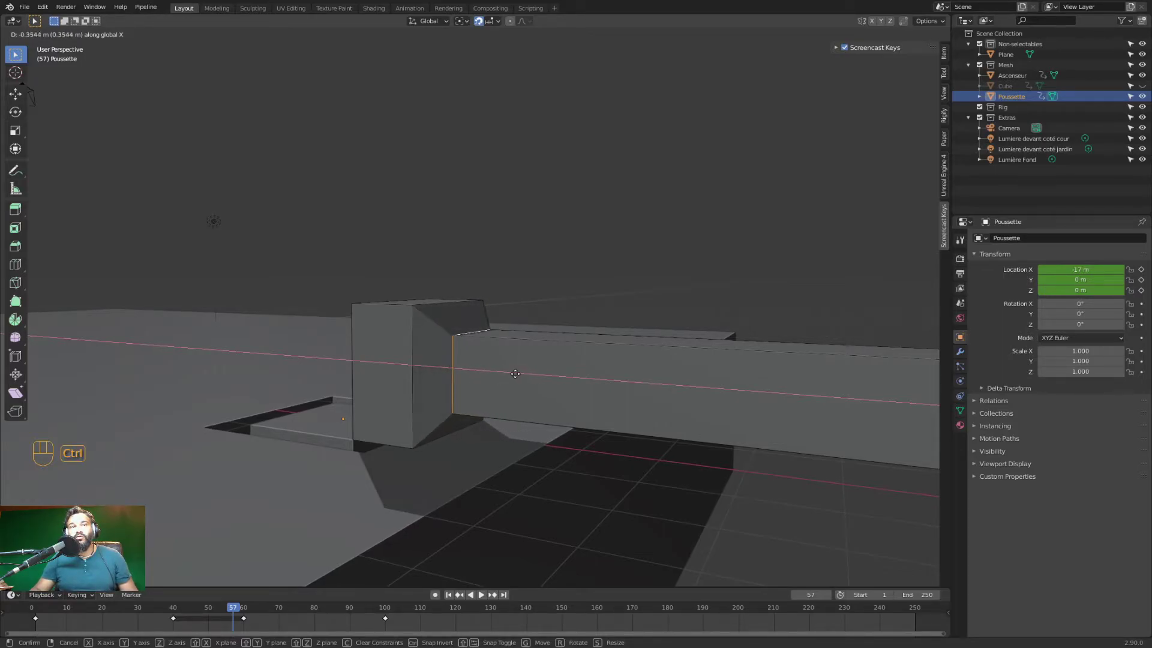
pyautogui.click(515, 374)
# Add two evenly spaced, unslid loop cuts around the thickness of the Poussette plate
pyautogui.moveTo(515, 376); pyautogui.dragTo(357, 341, button='middle')
pyautogui.hotkey('ctrl', 'r')
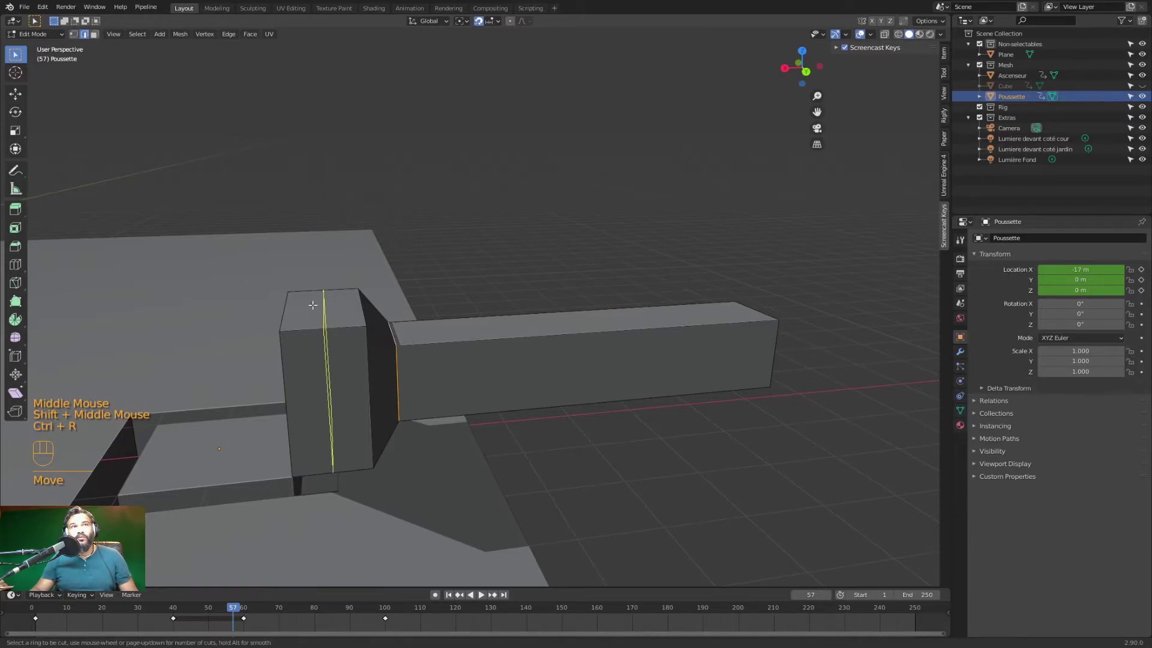
pyautogui.scroll(1, 332, 316)
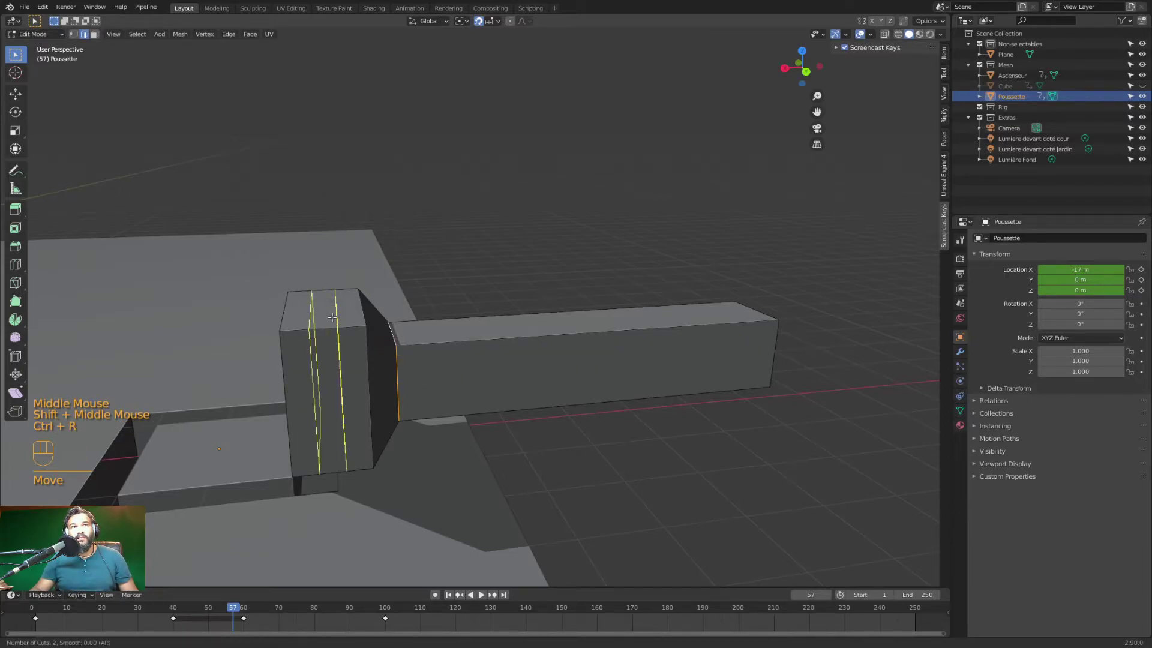
pyautogui.scroll(-1, 332, 317)
pyautogui.scroll(2, 332, 316)
pyautogui.scroll(-1, 332, 316)
pyautogui.click(332, 316)
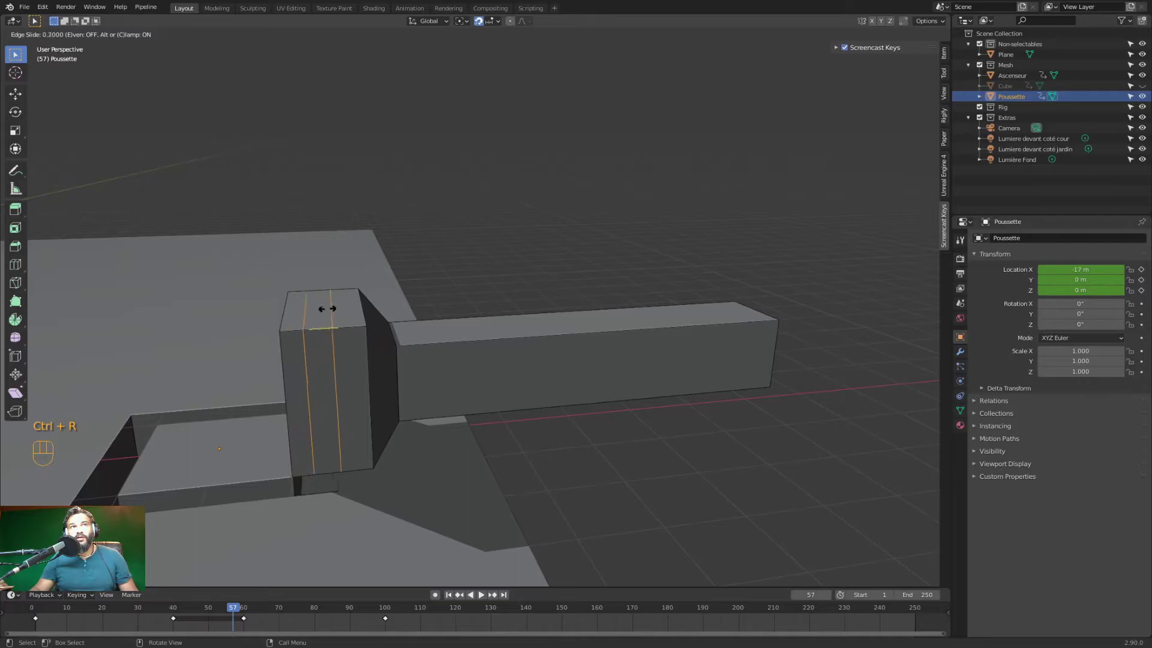
pyautogui.rightClick(344, 306)
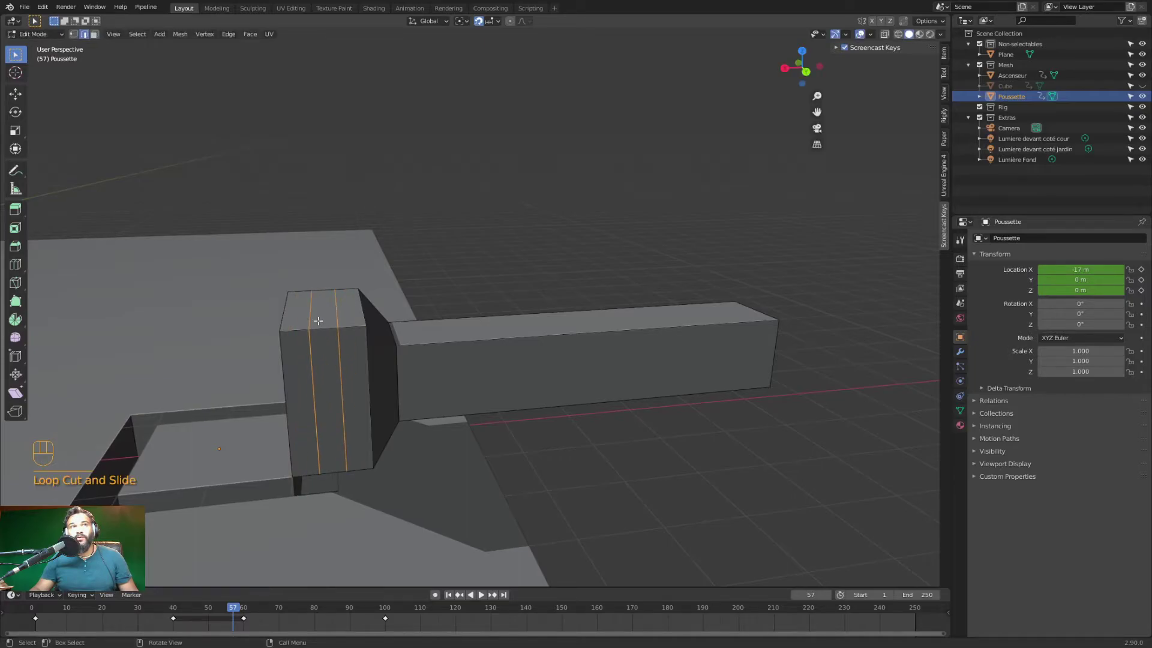
# Select the middle face loop between the two new cuts in face select mode
pyautogui.keyDown('alt'); pyautogui.click(324, 327); pyautogui.keyUp('alt')
pyautogui.press('3')
pyautogui.press('4')
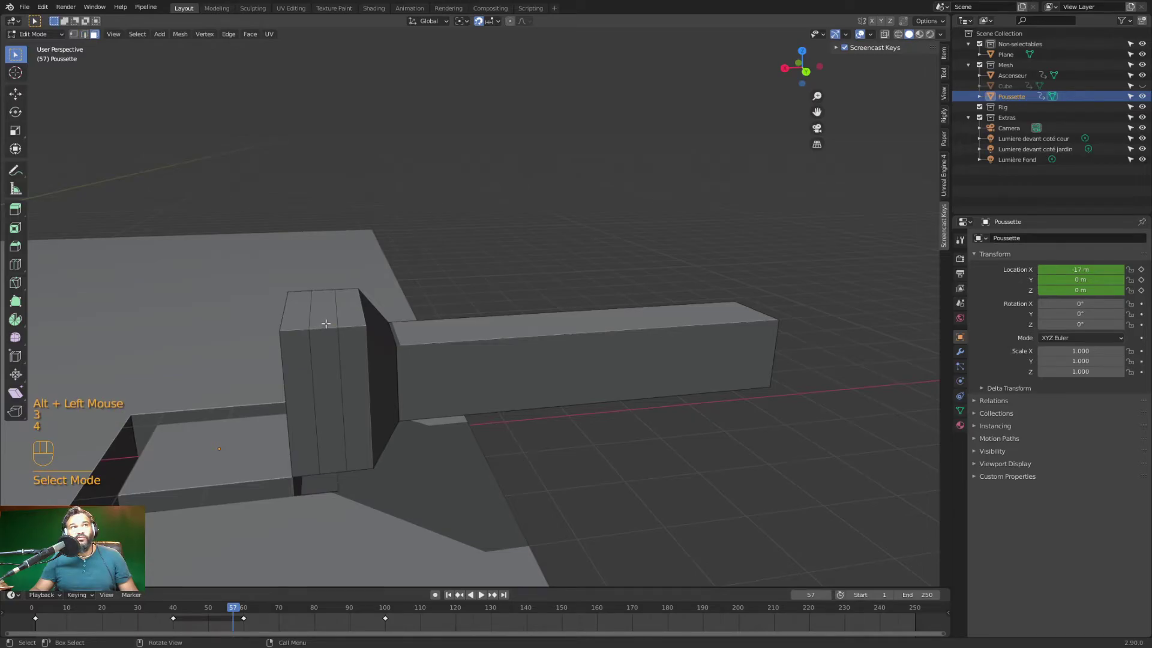
pyautogui.press('3')
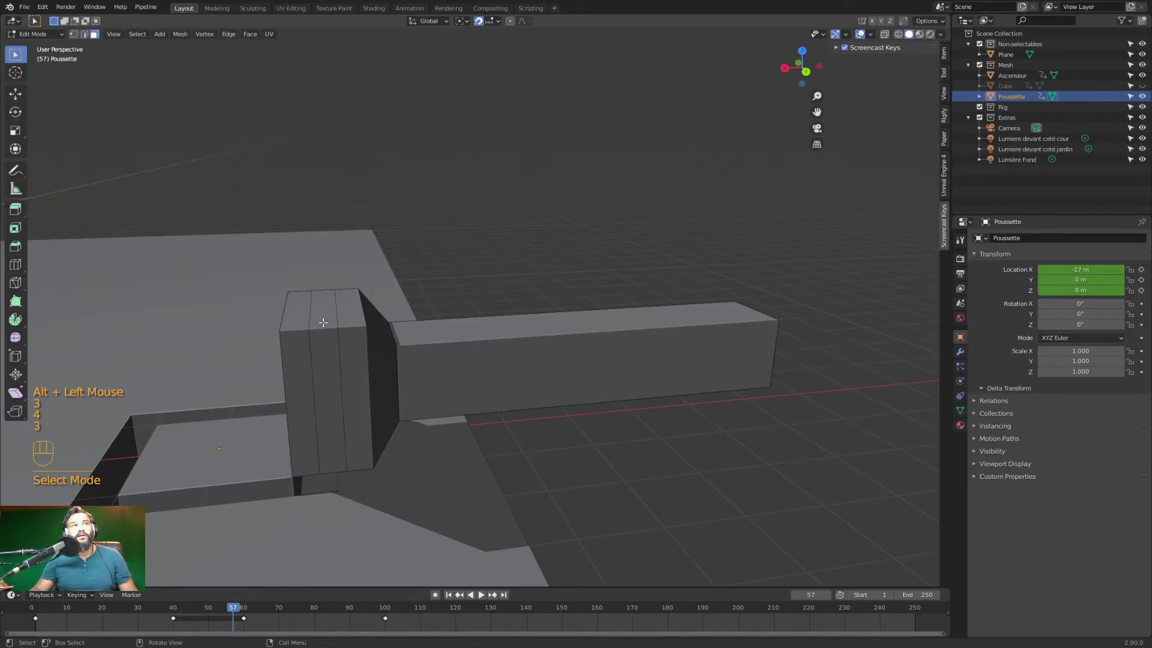
pyautogui.keyDown('alt'); pyautogui.click(323, 322); pyautogui.keyUp('alt')
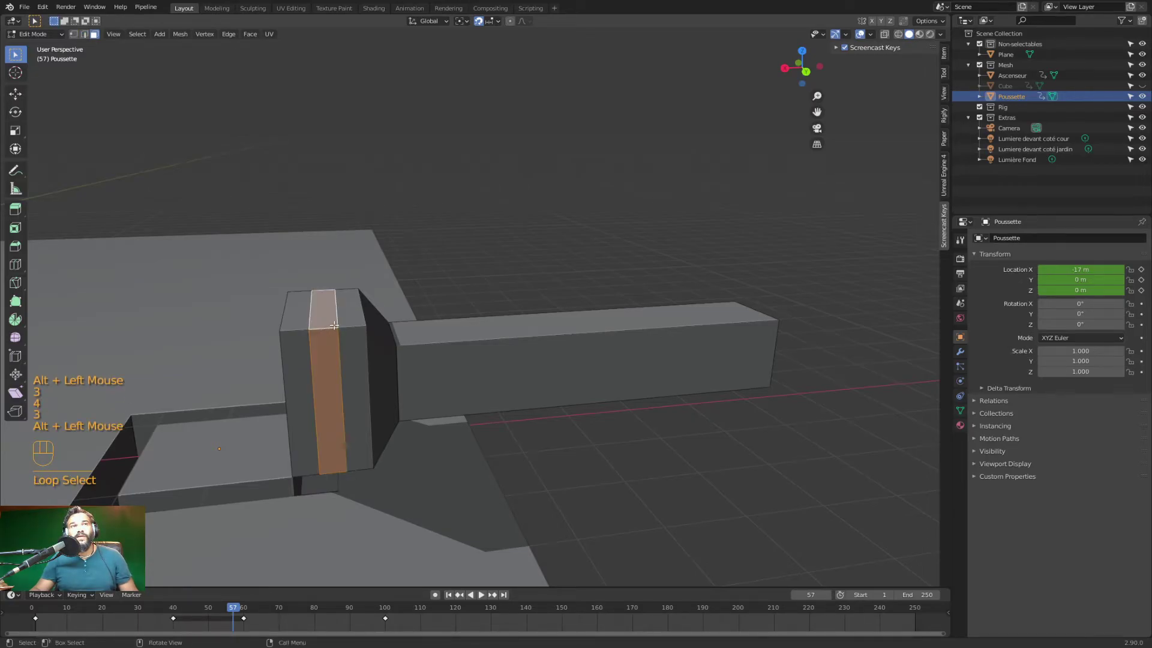
# Try to extrude the middle face loop with the Extrude Region tool, and undo the extrusion
pyautogui.moveTo(323, 323); pyautogui.dragTo(321, 327, button='middle')
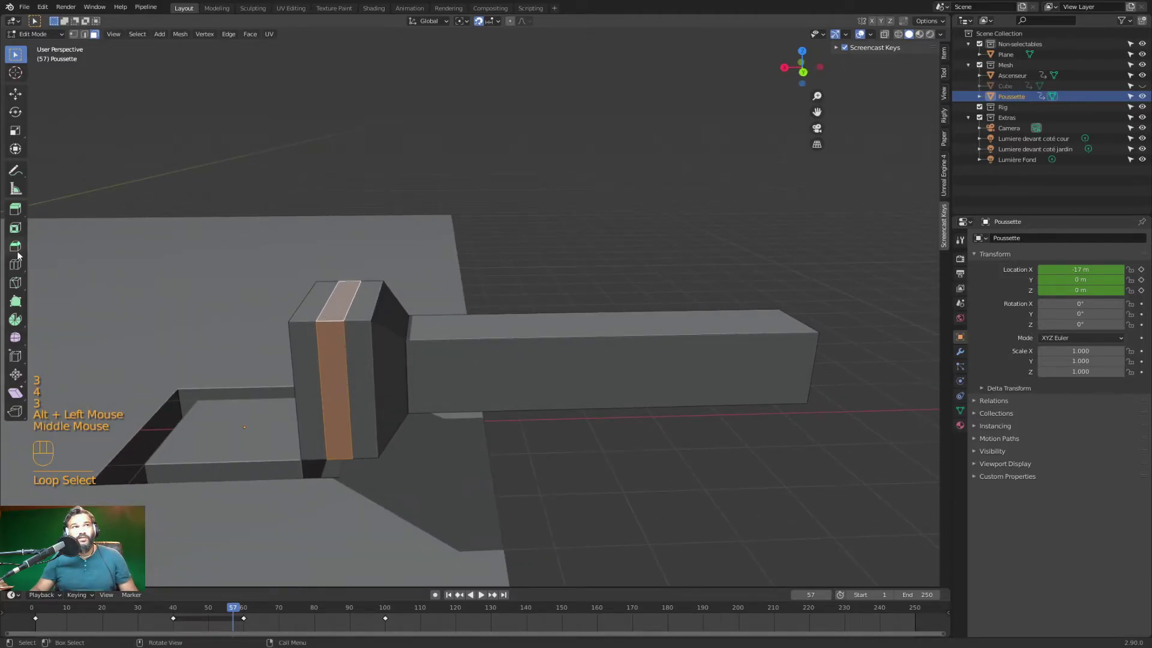
pyautogui.click(19, 215)
pyautogui.moveTo(342, 326); pyautogui.dragTo(299, 155)
pyautogui.hotkey('ctrl', 'z')
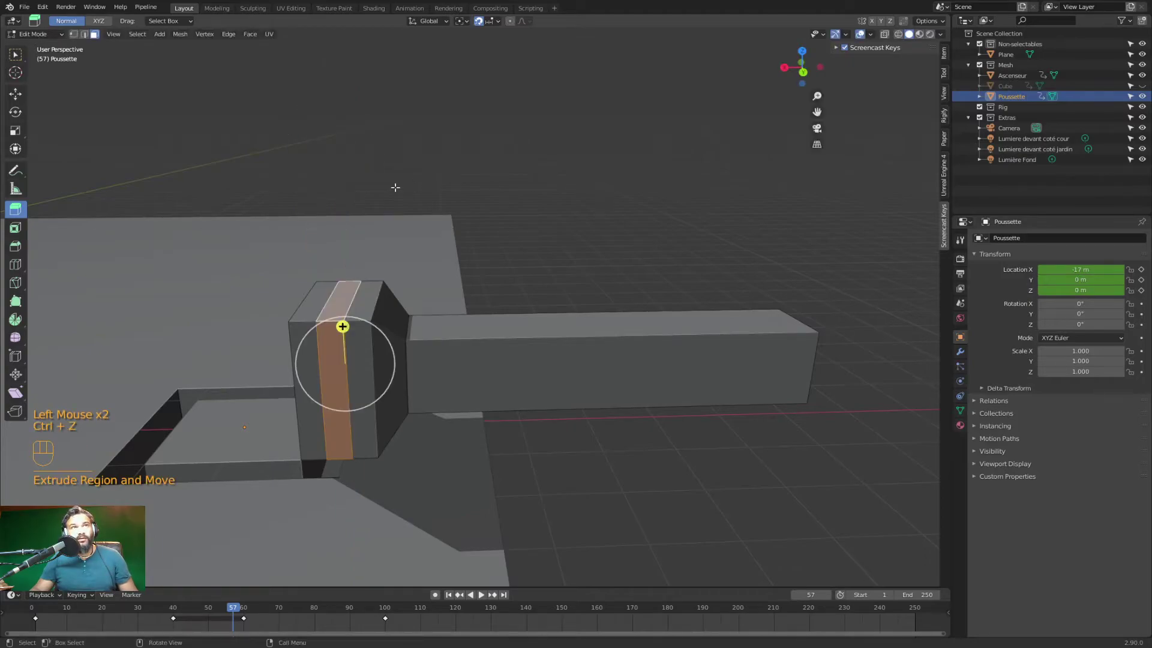
# Extrude the plate's middle face loop inward with Extrude Along Normals to carve a groove around the plate, and deselect it
pyautogui.click(21, 210)
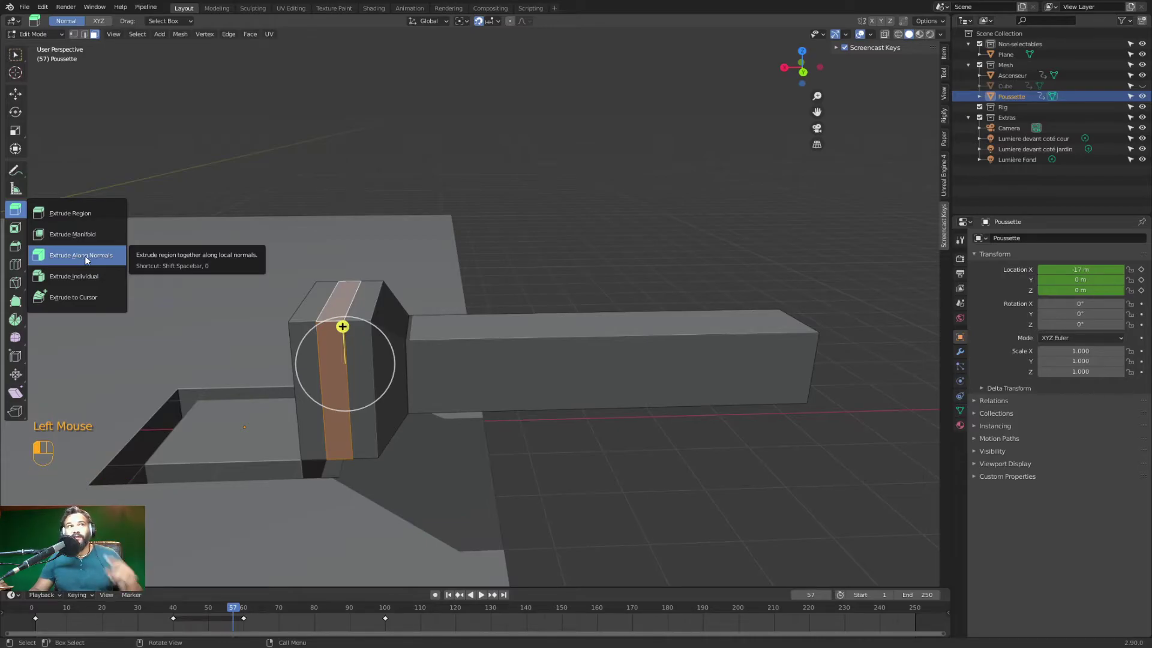
pyautogui.click(21, 210)
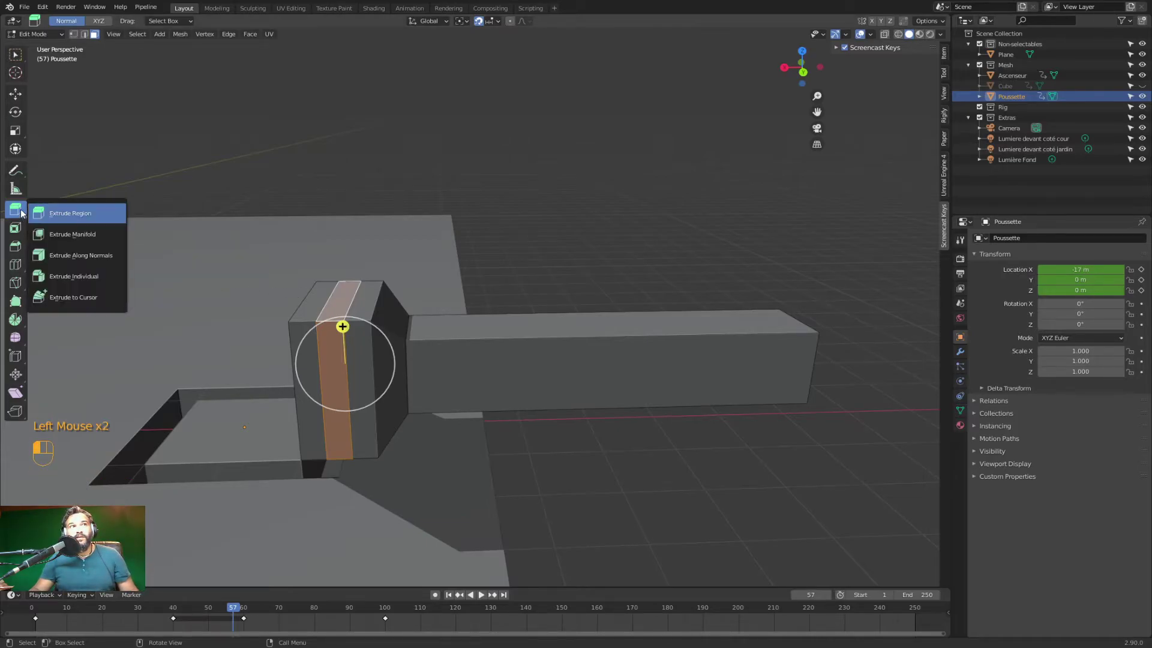
pyautogui.click(68, 252)
pyautogui.moveTo(337, 306)
pyautogui.mouseDown()
pyautogui.moveTo(347, 284)
pyautogui.moveTo(350, 300)
pyautogui.mouseUp()
pyautogui.click(504, 303)
pyautogui.moveTo(504, 302); pyautogui.dragTo(544, 364, button='middle')
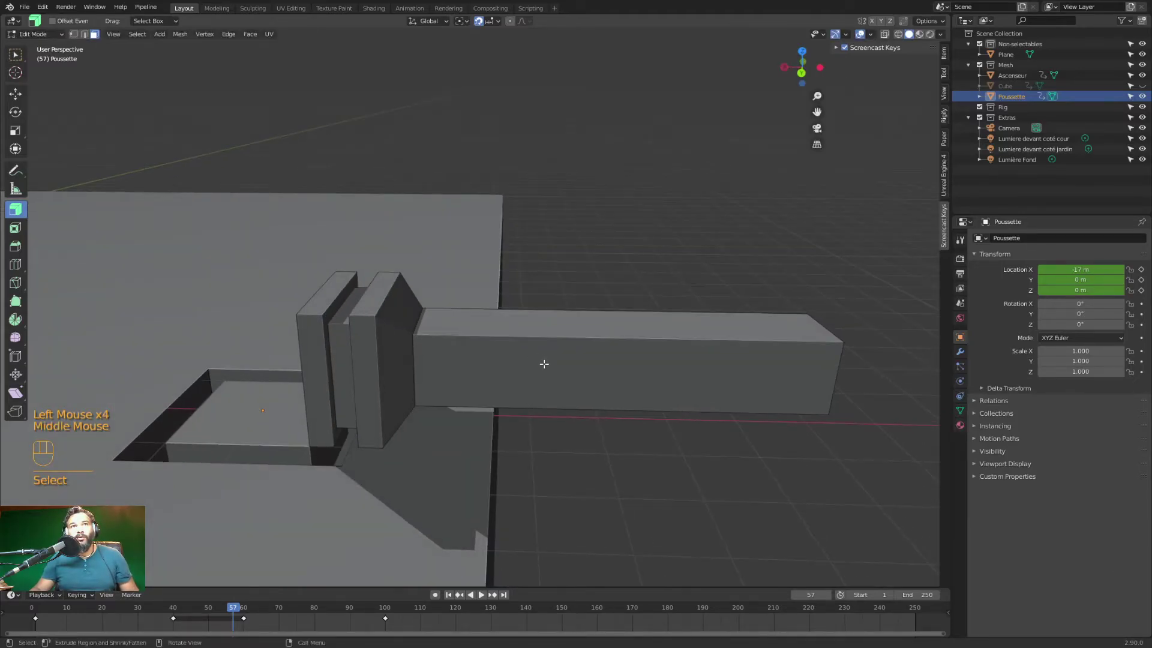
pyautogui.click(545, 364)
pyautogui.hotkey('ctrl', 'r')
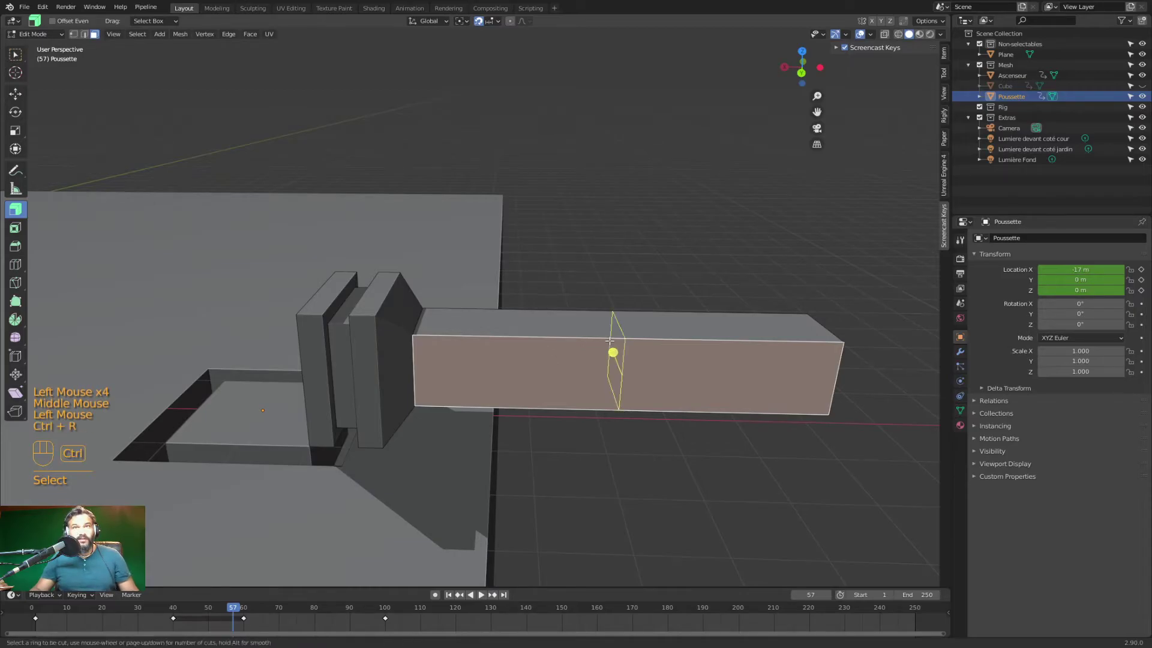
pyautogui.scroll(3, 607, 336)
pyautogui.scroll(5, 608, 336)
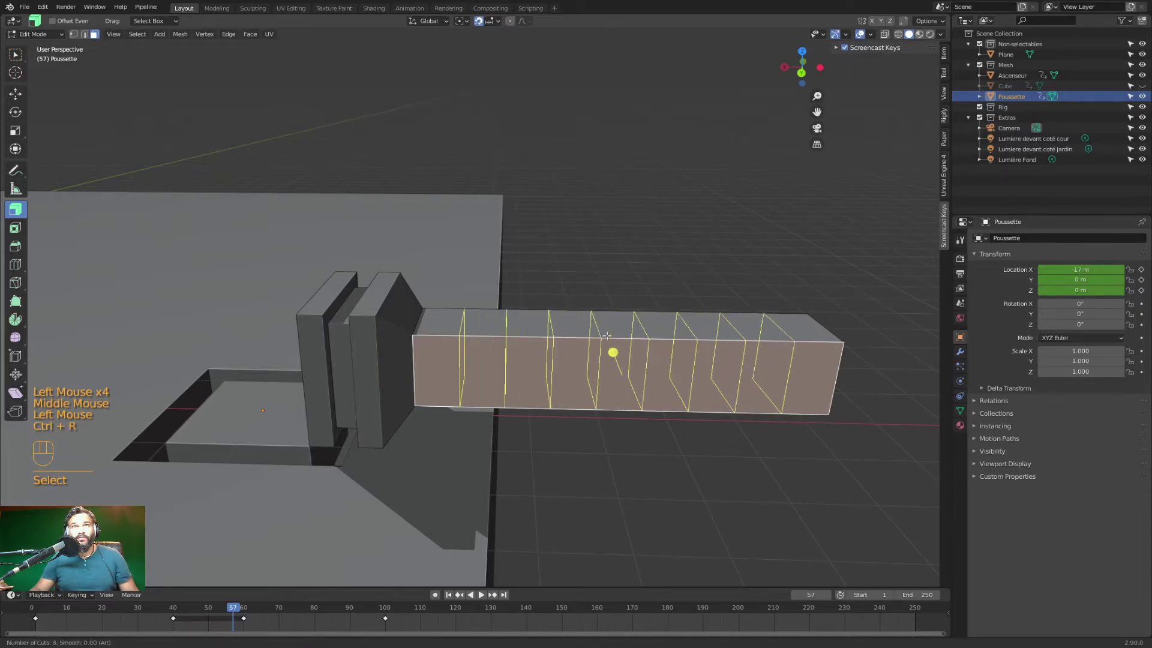
pyautogui.press('Escape')
# Add two evenly spaced, unslid loop cuts running lengthwise along the sides of the Poussette arm and plate
pyautogui.hotkey('ctrl', 'r')
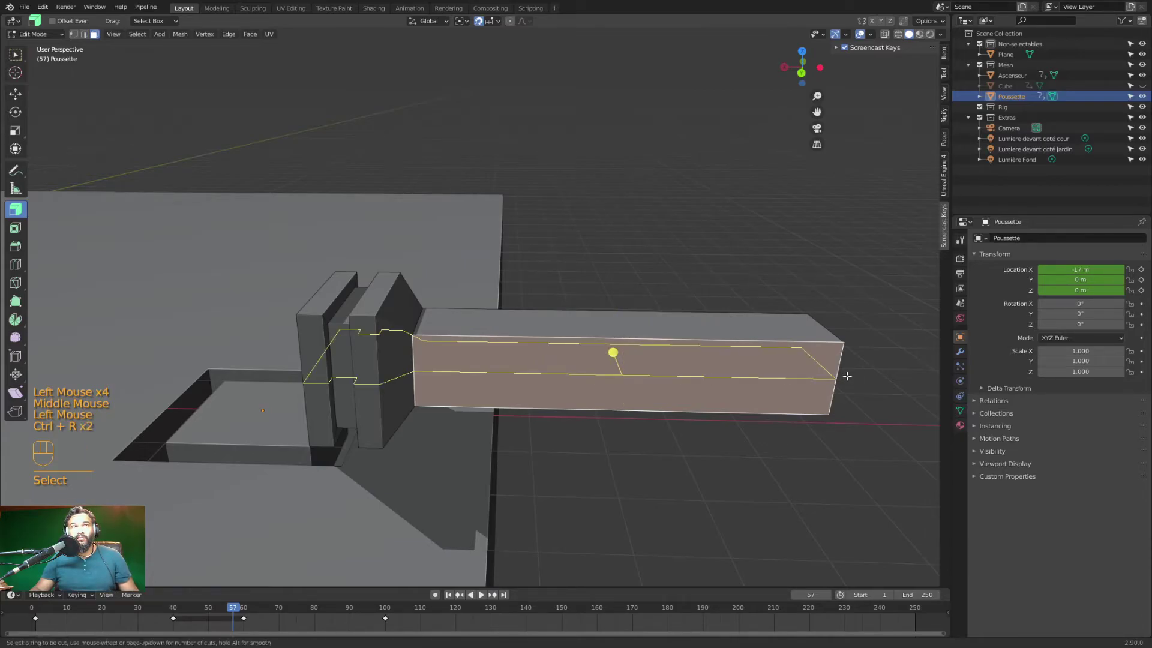
pyautogui.scroll(1, 847, 376)
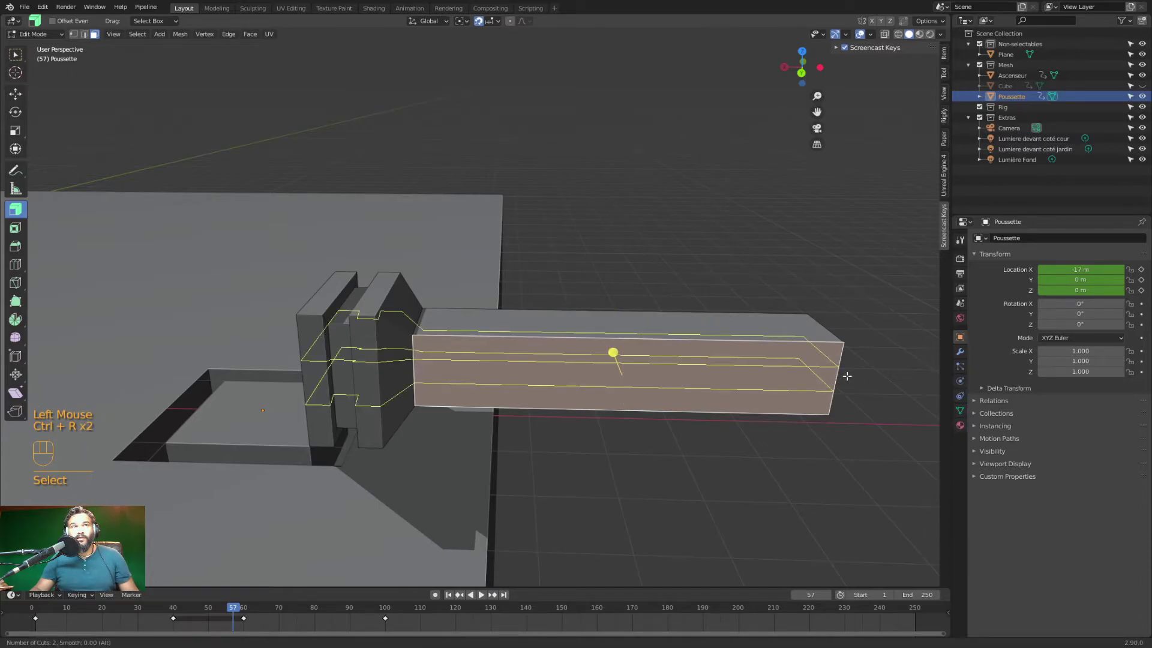
pyautogui.click(847, 376)
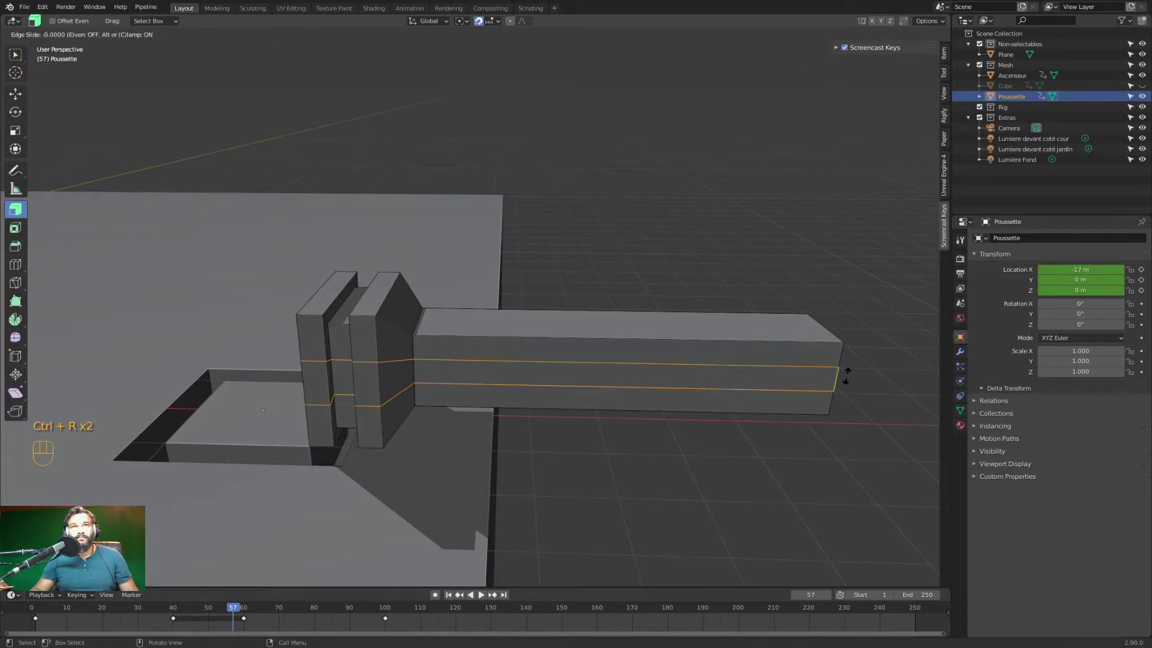
pyautogui.click(873, 399)
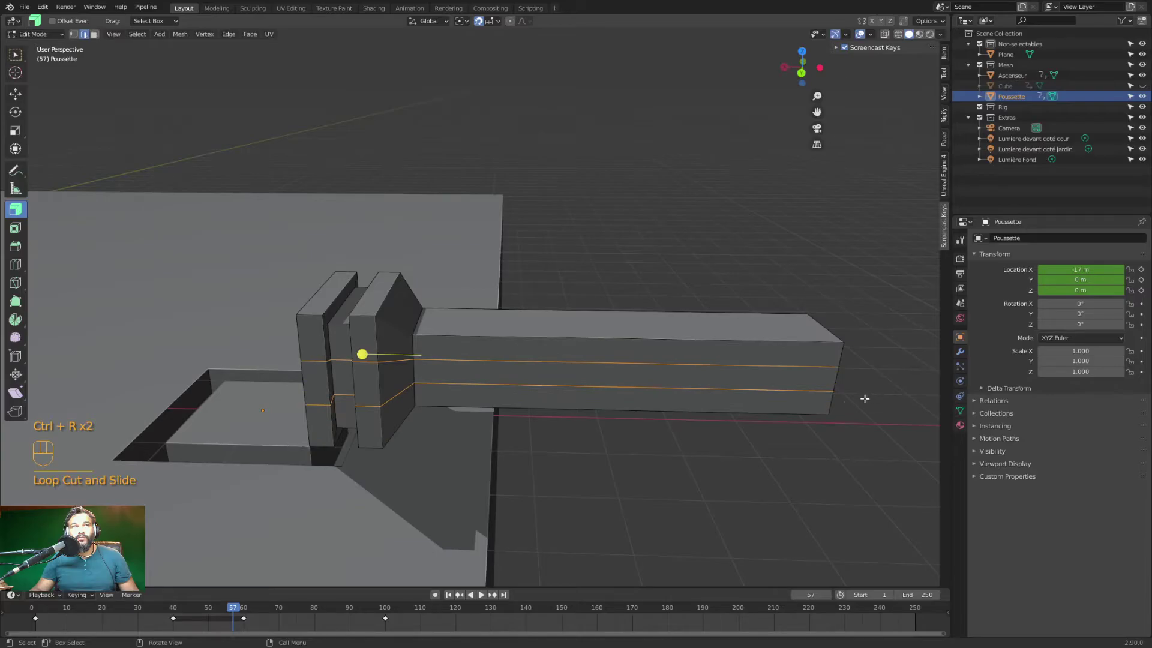
# Extrude the lengthwise middle face loop about 0.094 m inward using Extrude Faces Along Normals, and return to Object Mode
pyautogui.press('3')
pyautogui.keyDown('alt'); pyautogui.click(838, 378); pyautogui.keyUp('alt')
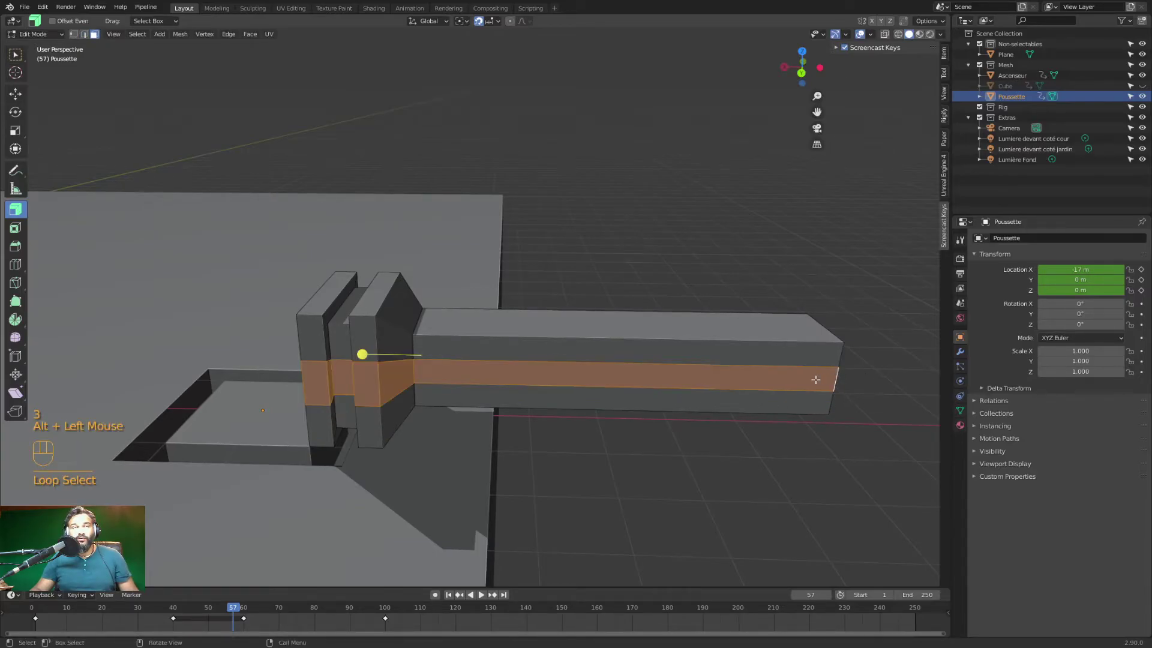
pyautogui.hotkey('alt', 'e')
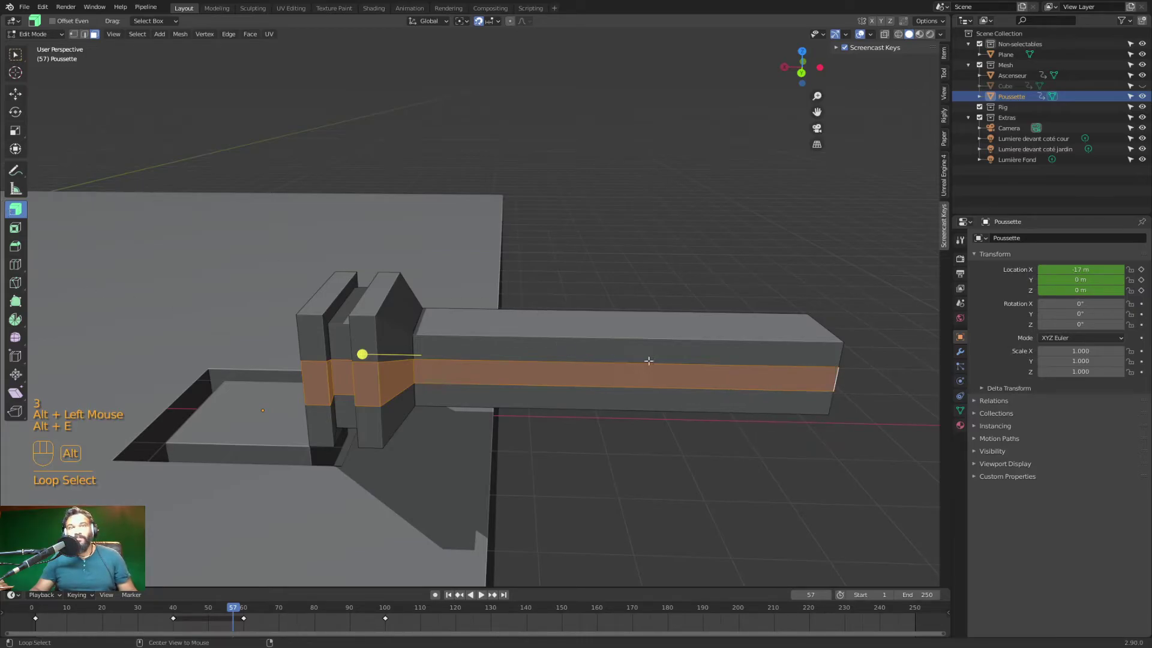
pyautogui.hotkey('alt', 'e')
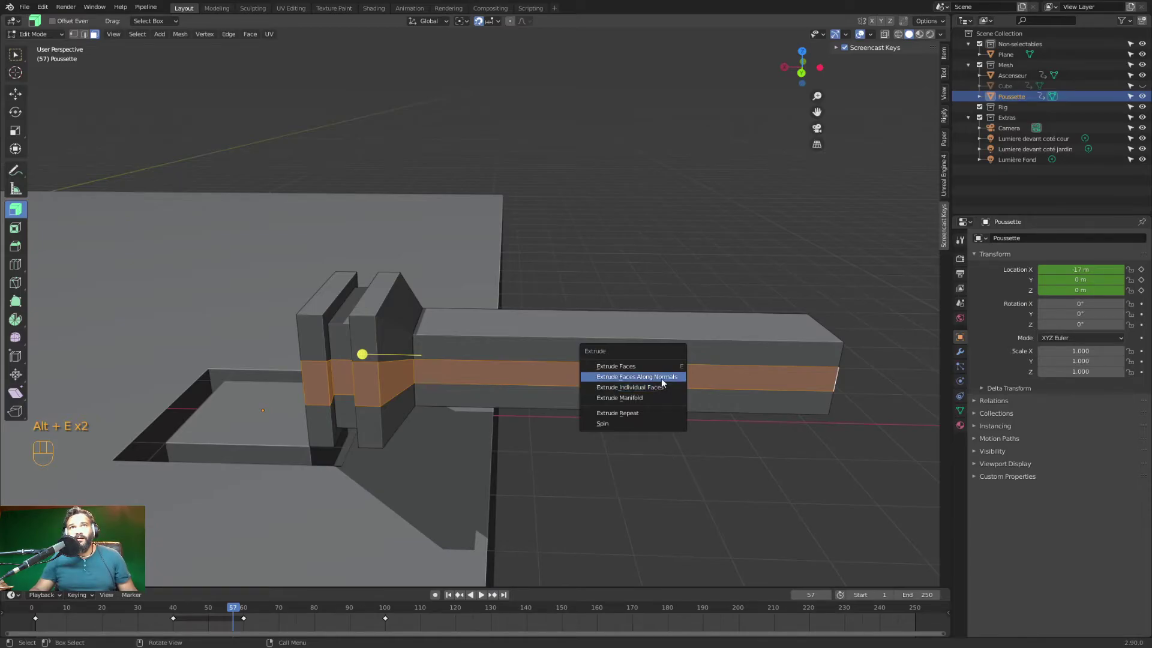
pyautogui.click(661, 378)
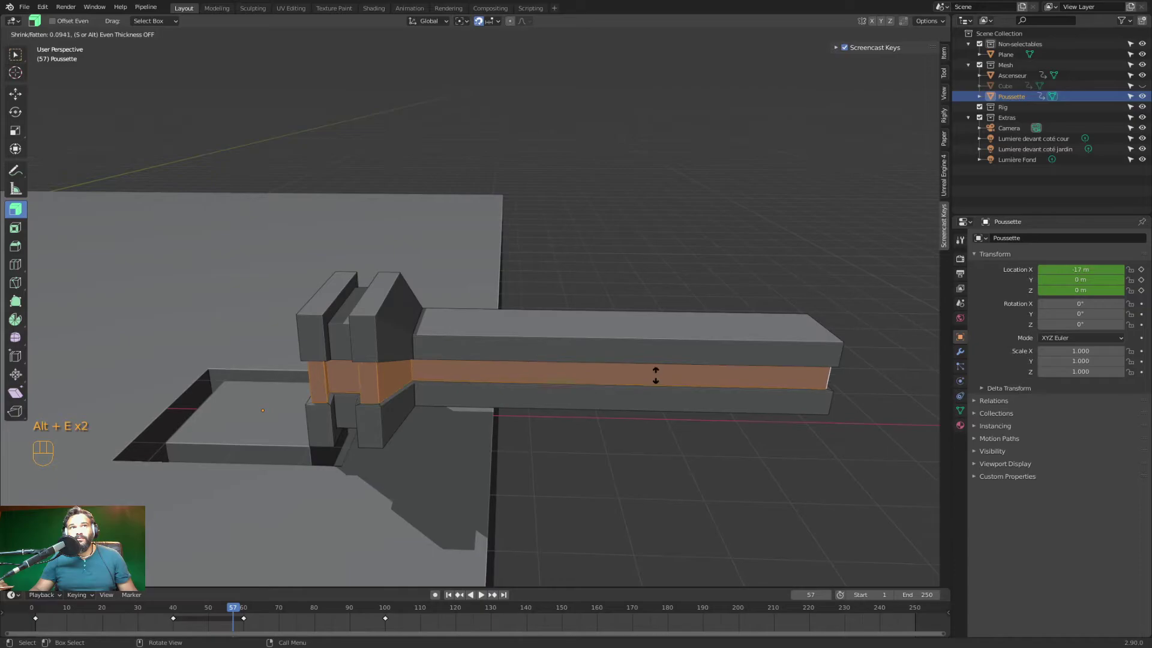
pyautogui.click(655, 374)
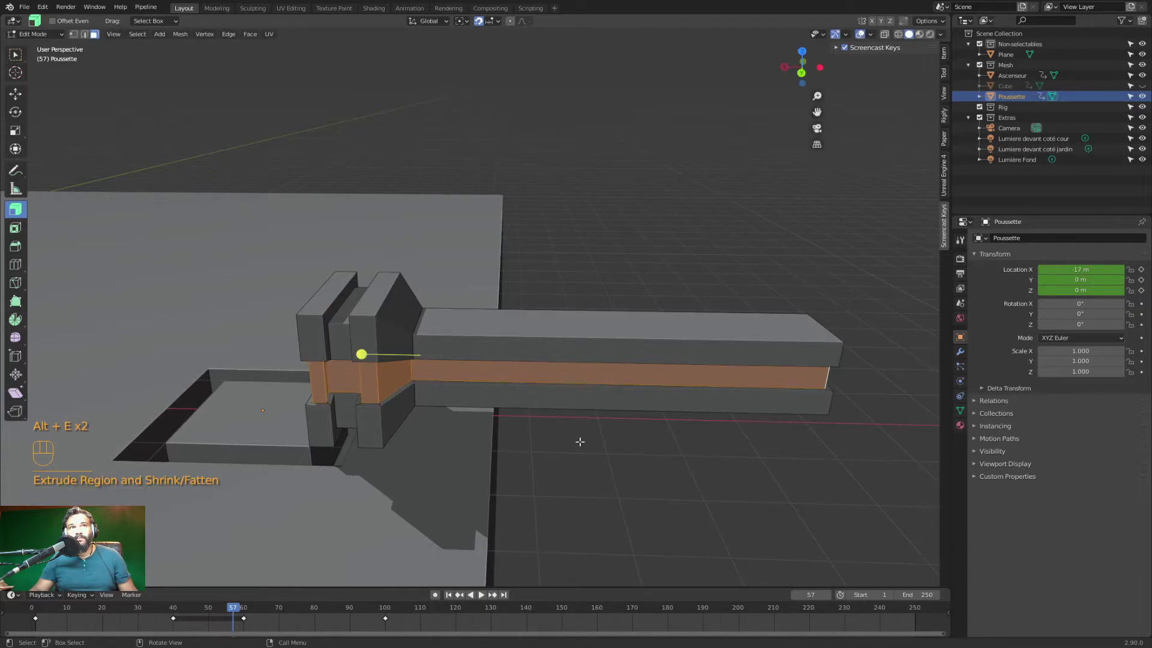
pyautogui.click(570, 439)
pyautogui.moveTo(570, 439); pyautogui.dragTo(442, 434, button='middle')
pyautogui.scroll(-1, 499, 427)
pyautogui.press('Tab')
pyautogui.scroll(-3, 443, 433)
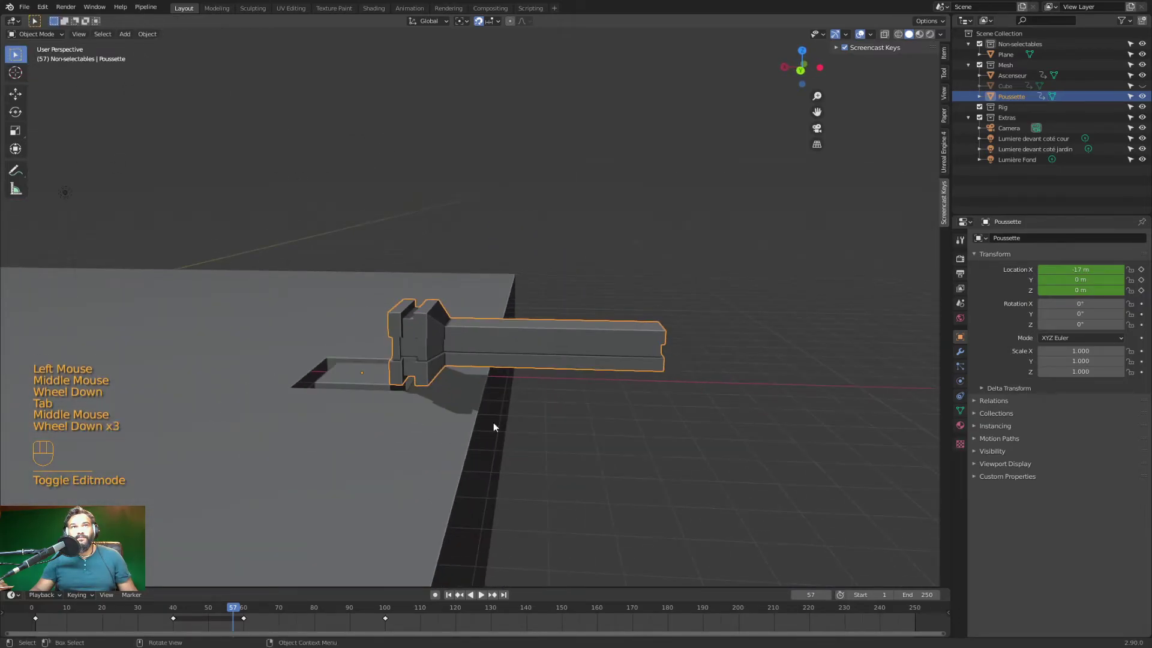
# Return the Poussette to Edit Mode and pick the three stacked faces at the arm's free end
pyautogui.click(573, 408)
pyautogui.moveTo(670, 389); pyautogui.dragTo(597, 391, button='middle')
pyautogui.click(602, 430)
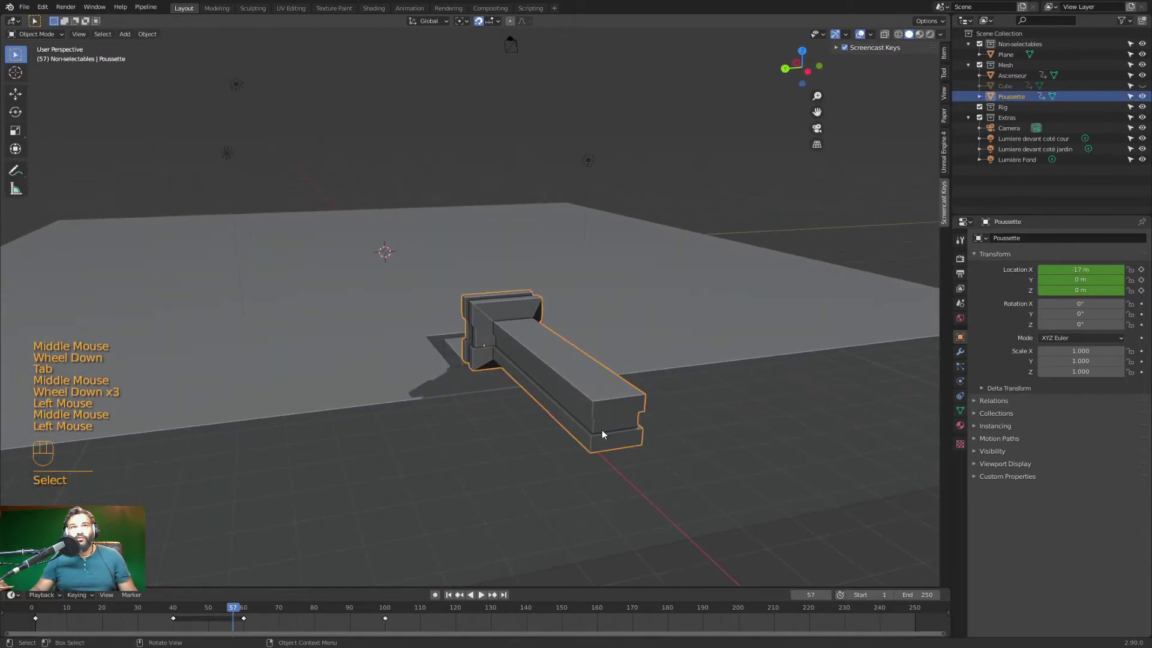
pyautogui.press('Tab')
pyautogui.click(617, 409)
pyautogui.keyDown('shift'); pyautogui.click(616, 424); pyautogui.keyUp('shift')
pyautogui.keyDown('shift'); pyautogui.click(614, 440); pyautogui.keyUp('shift')
pyautogui.moveTo(614, 441); pyautogui.dragTo(618, 386, button='middle')
pyautogui.click(627, 360)
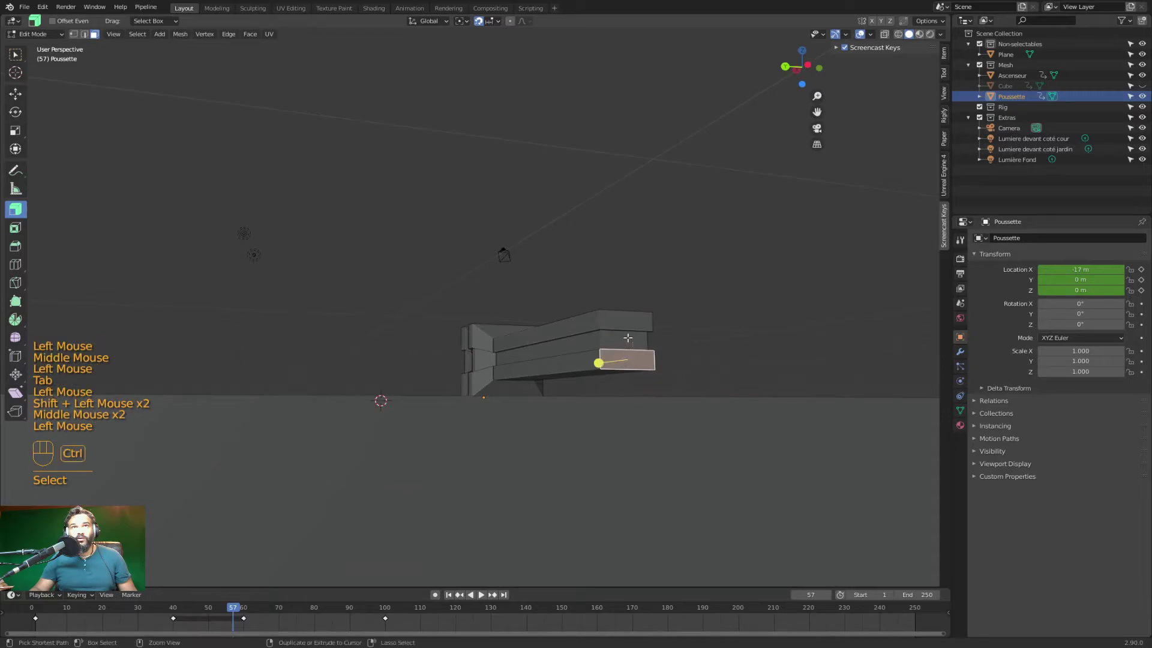
pyautogui.keyDown('ctrl'); pyautogui.click(627, 325); pyautogui.keyUp('ctrl')
pyautogui.moveTo(627, 325); pyautogui.dragTo(653, 370, button='middle')
# Reselect the three end faces of the arm and move them outward along global X to lengthen the arm
pyautogui.click(666, 423)
pyautogui.scroll(5, 668, 420)
pyautogui.keyDown('shift'); pyautogui.moveTo(668, 420); pyautogui.dragTo(573, 310, button='middle'); pyautogui.keyUp('shift')
pyautogui.keyDown('shift'); pyautogui.click(519, 337); pyautogui.keyUp('shift')
pyautogui.keyDown('shift'); pyautogui.click(529, 306); pyautogui.keyUp('shift')
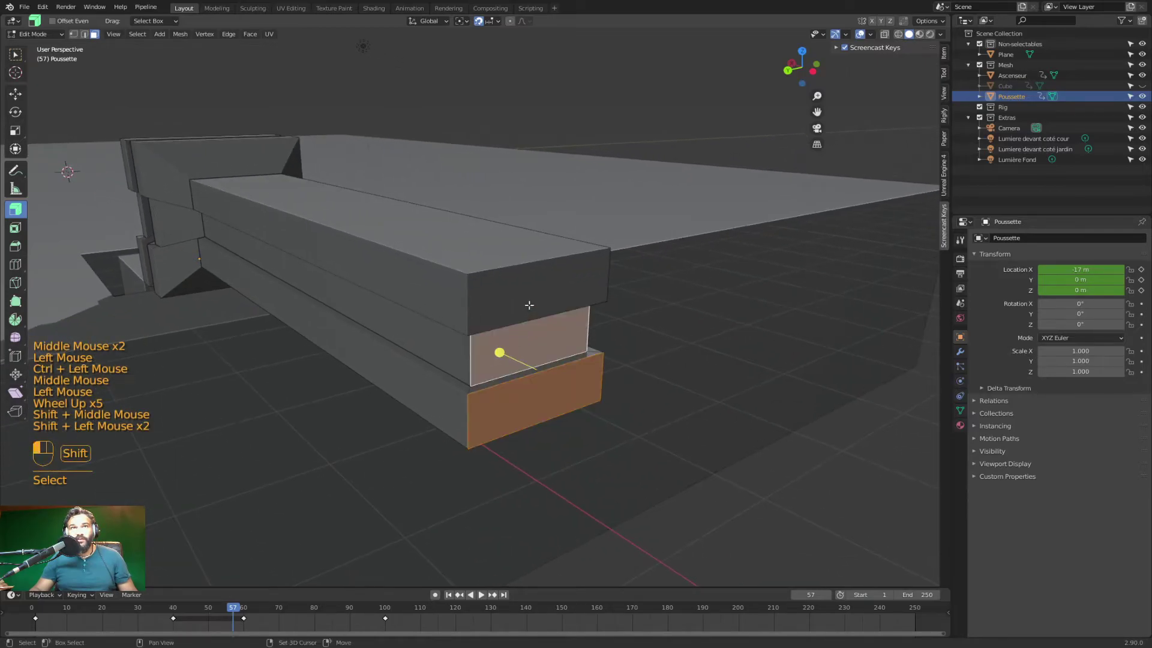
pyautogui.press('g')
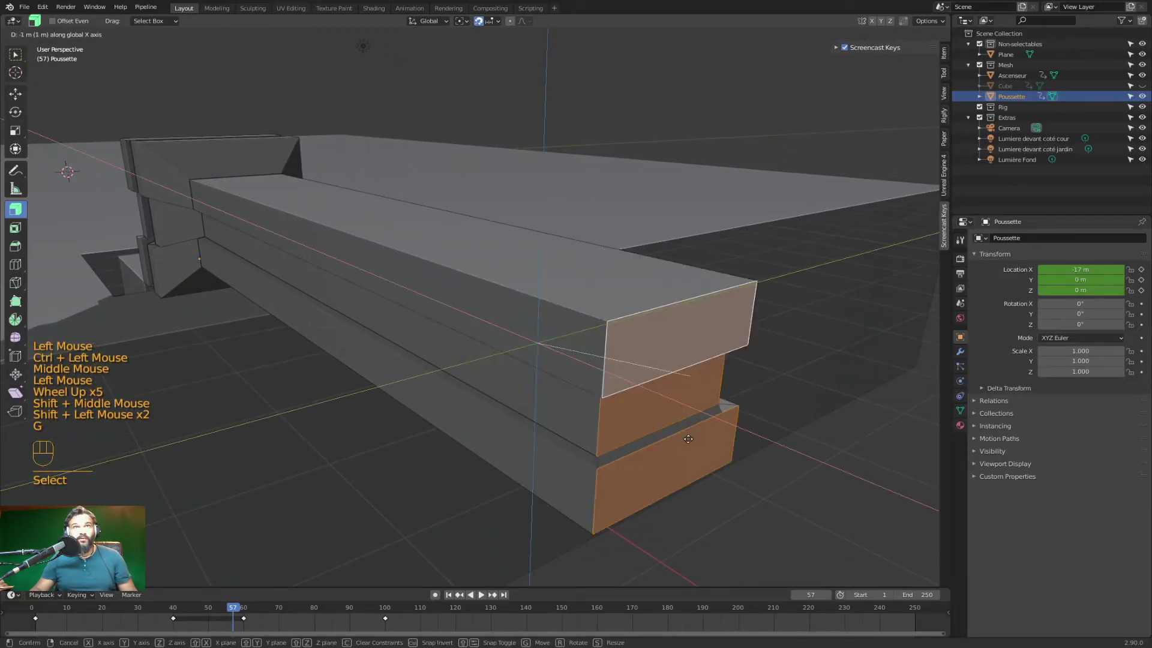
pyautogui.press('x')
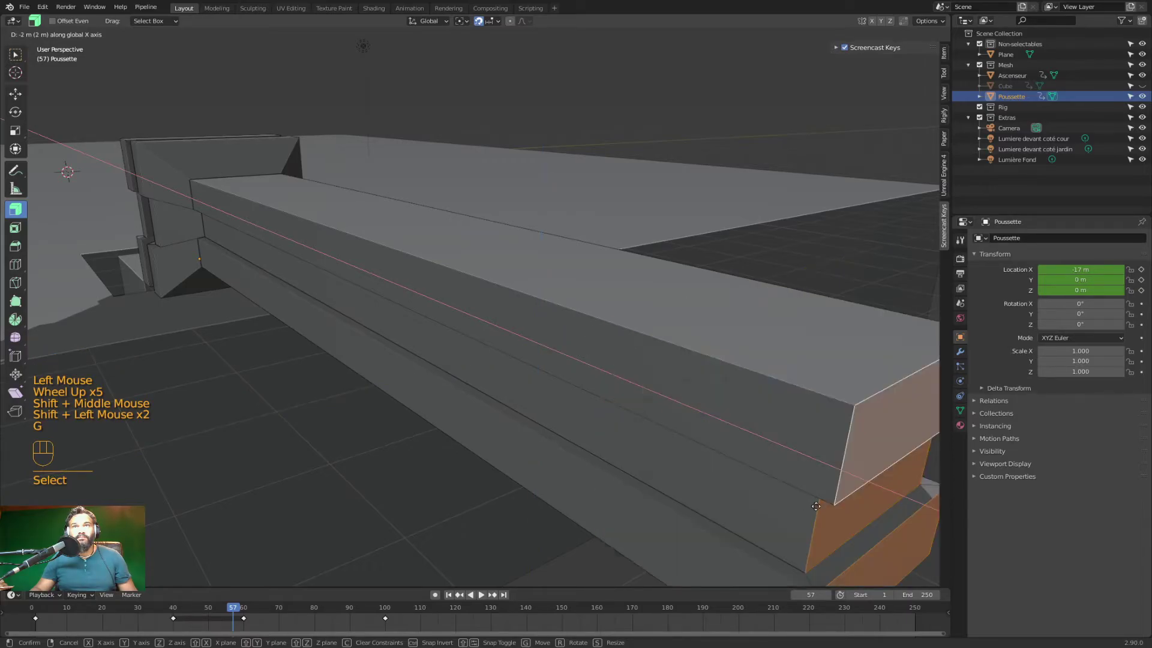
pyautogui.click(887, 539)
pyautogui.scroll(-6, 864, 525)
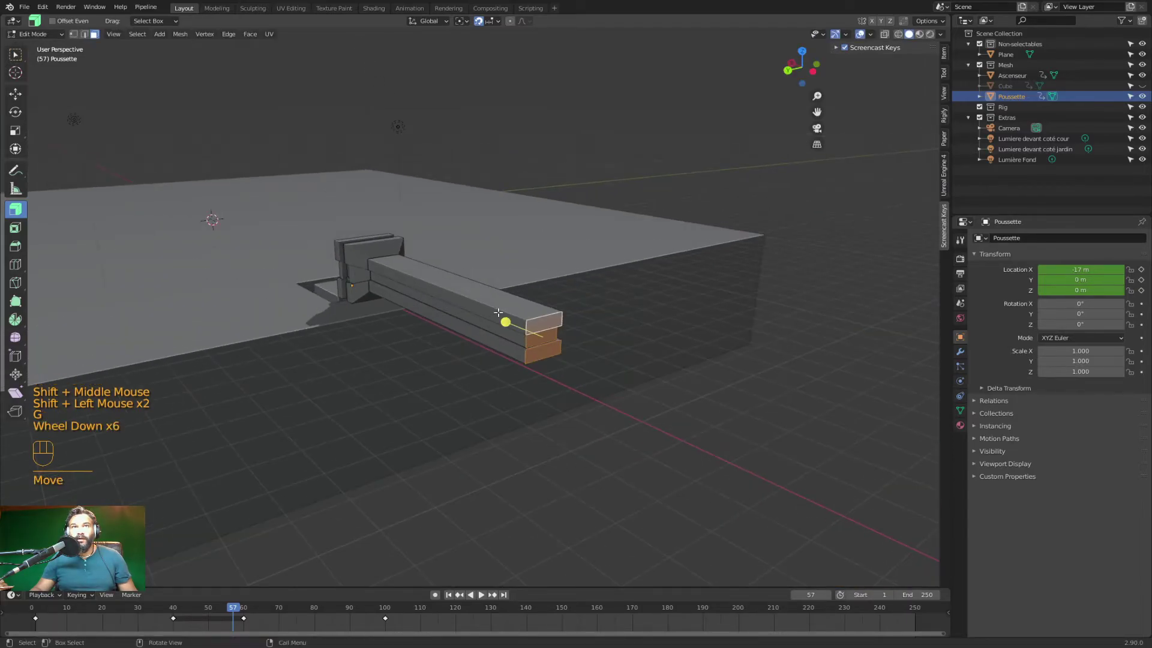
# Try shortest-path face selection across the arm's end faces, extending it over the plate and along the arm
pyautogui.click(525, 340)
pyautogui.keyDown('ctrl'); pyautogui.click(542, 324); pyautogui.keyUp('ctrl')
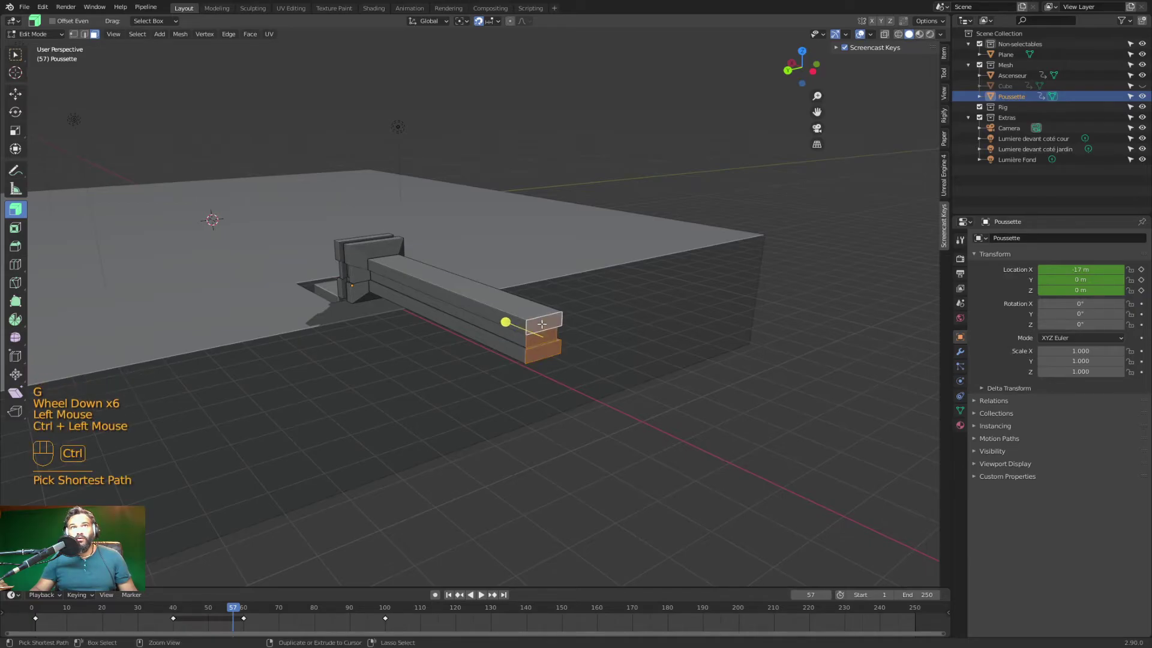
pyautogui.click(537, 353)
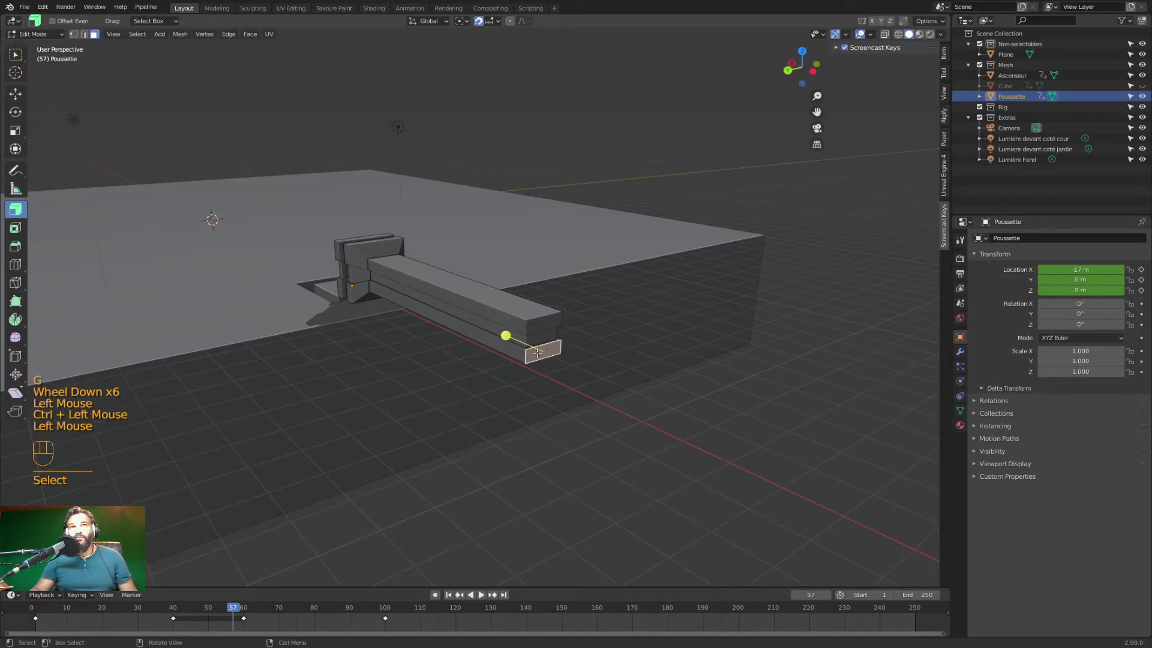
pyautogui.keyDown('ctrl'); pyautogui.click(548, 325); pyautogui.keyUp('ctrl')
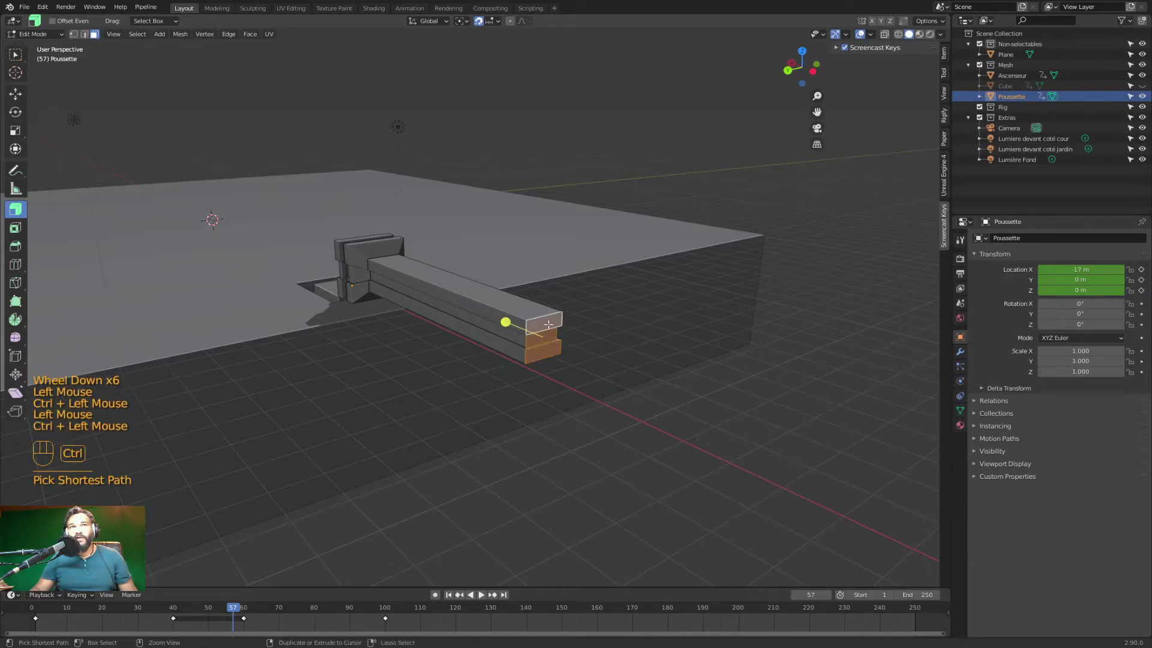
pyautogui.keyDown('ctrl'); pyautogui.click(338, 254); pyautogui.keyUp('ctrl')
pyautogui.keyDown('ctrl'); pyautogui.click(369, 243); pyautogui.keyUp('ctrl')
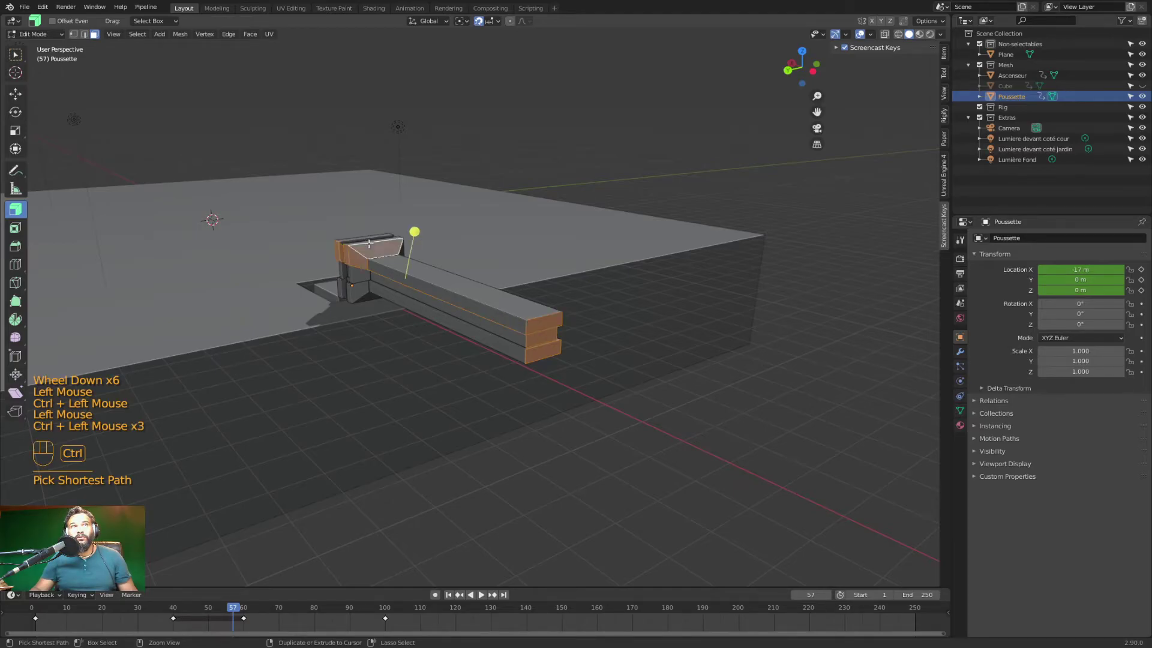
pyautogui.keyDown('ctrl'); pyautogui.click(461, 283); pyautogui.keyUp('ctrl')
pyautogui.keyDown('ctrl'); pyautogui.click(496, 345); pyautogui.keyUp('ctrl')
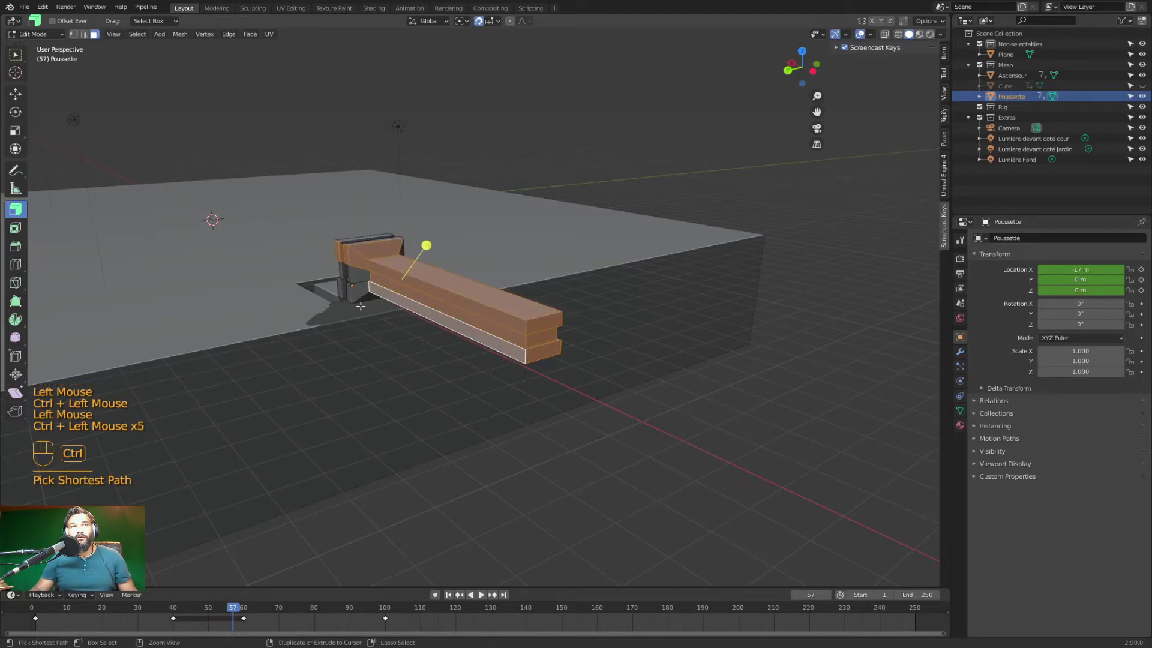
# Try adding the arm's end faces and top face to the selection one at a time
pyautogui.click(563, 358)
pyautogui.click(563, 357)
pyautogui.keyDown('shift'); pyautogui.click(539, 334); pyautogui.keyUp('shift')
pyautogui.keyDown('shift'); pyautogui.click(544, 323); pyautogui.keyUp('shift')
pyautogui.keyDown('shift'); pyautogui.click(502, 304); pyautogui.keyUp('shift')
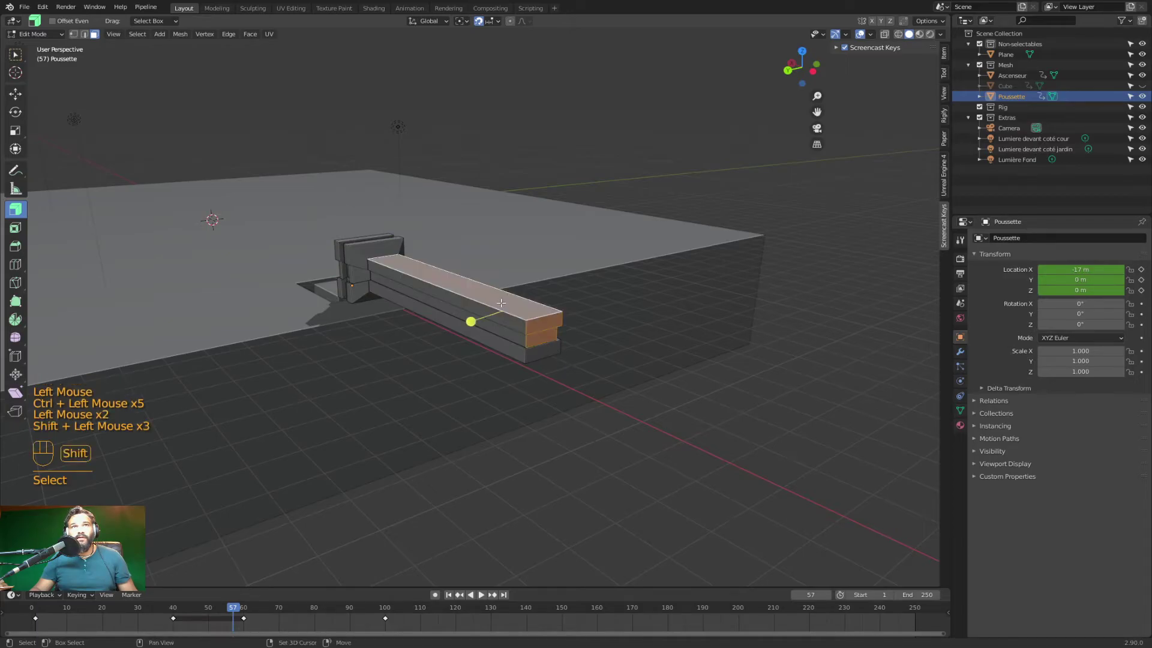
pyautogui.click(502, 303)
# Select the three end faces by shortest path, move them outward to extend the arm further, and leave Edit Mode
pyautogui.click(543, 322)
pyautogui.keyDown('ctrl'); pyautogui.click(544, 348); pyautogui.keyUp('ctrl')
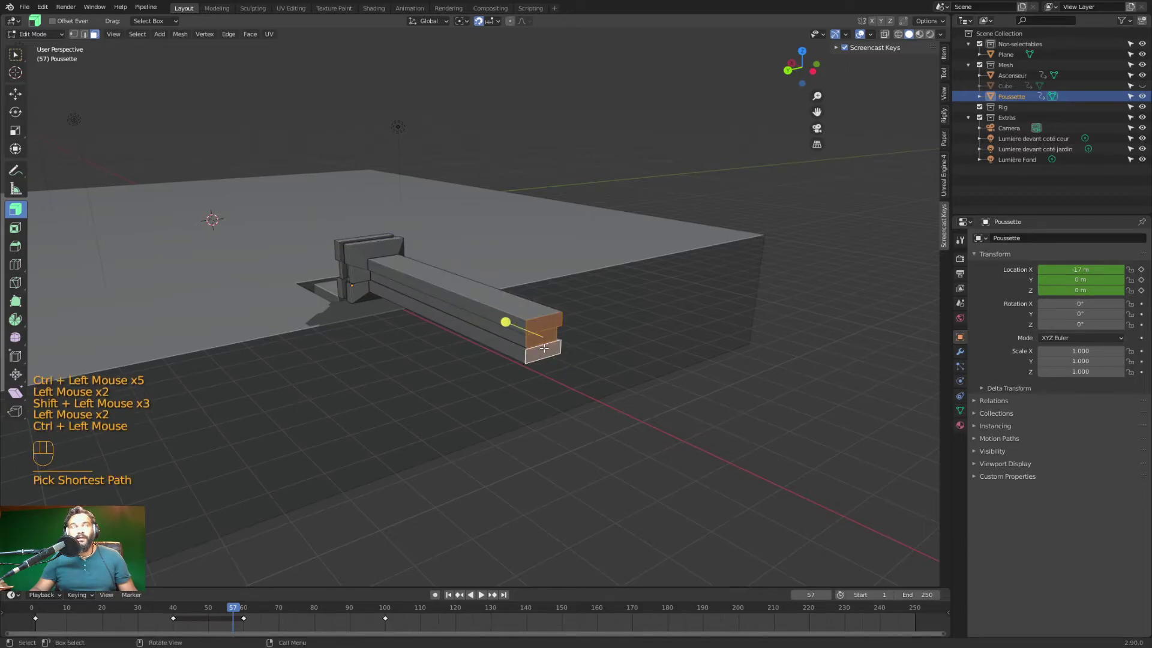
pyautogui.press('g')
pyautogui.click(817, 458)
pyautogui.moveTo(677, 453); pyautogui.dragTo(486, 401, button='middle')
pyautogui.press('Tab')
pyautogui.scroll(-3, 361, 351)
pyautogui.scroll(-1, 361, 350)
pyautogui.moveTo(387, 332); pyautogui.dragTo(392, 356, button='middle')
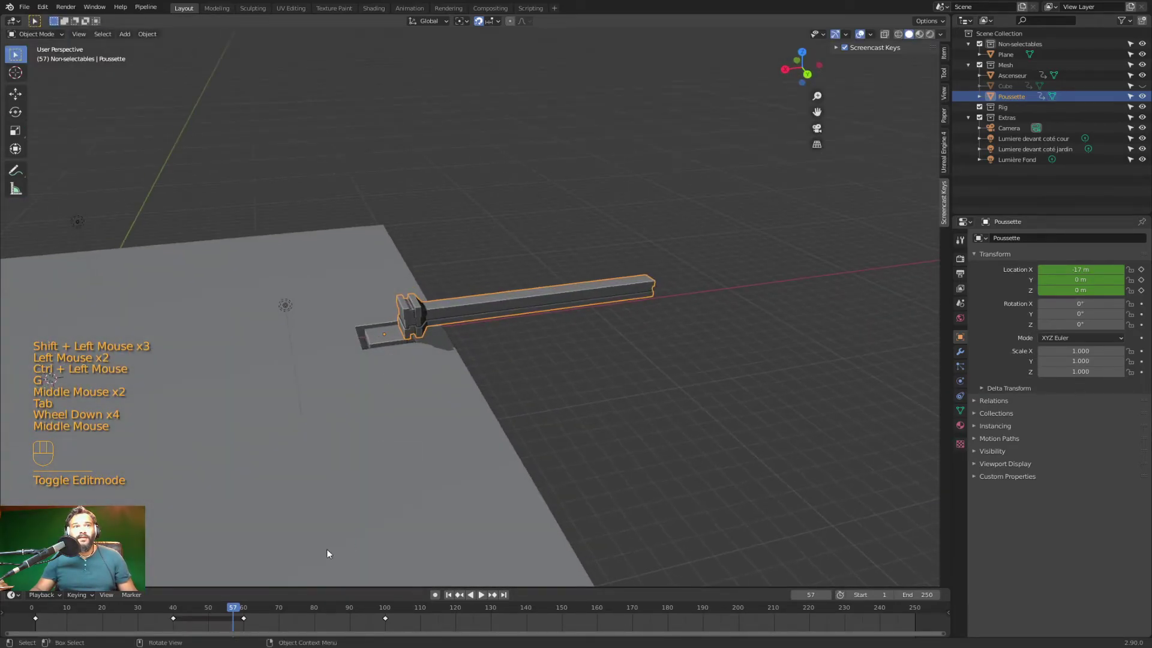
# Delete the Poussette's keyframes at frames 1 and 40
pyautogui.moveTo(219, 607); pyautogui.dragTo(18, 614)
pyautogui.press('x')
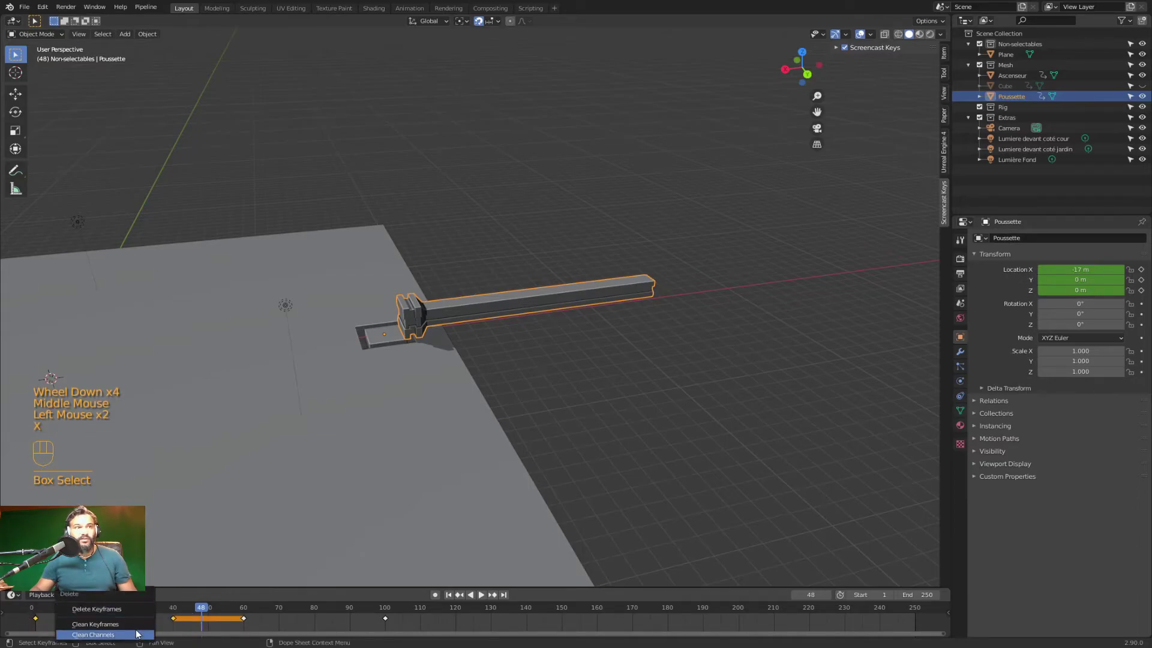
pyautogui.click(137, 631)
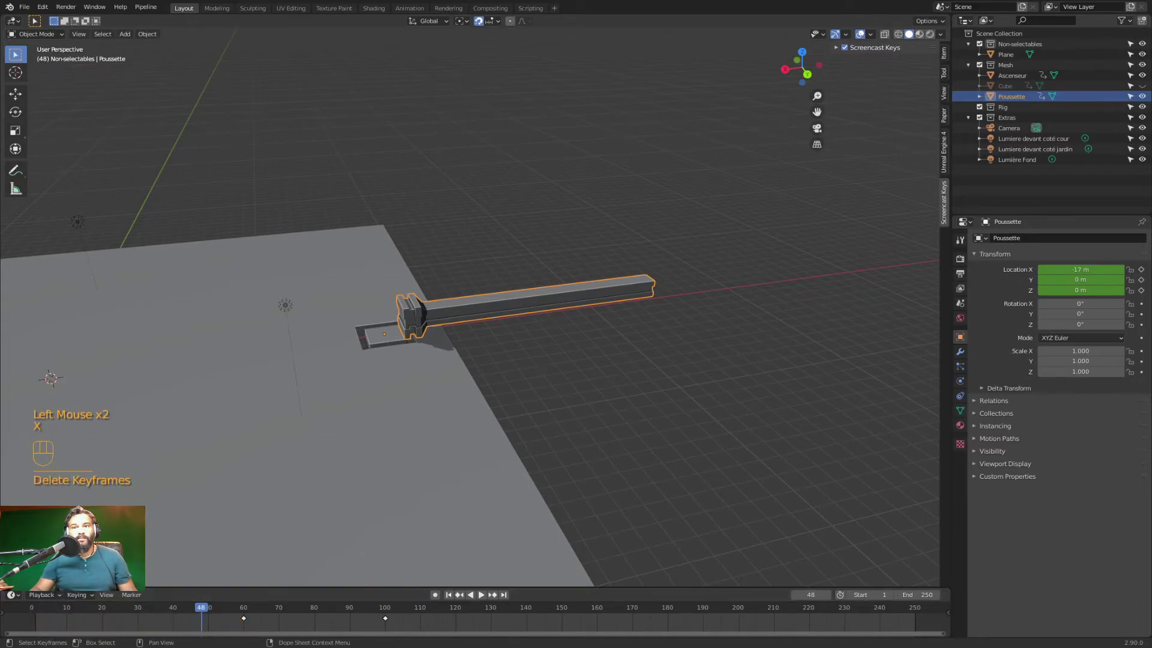
pyautogui.moveTo(420, 390); pyautogui.dragTo(435, 375, button='middle')
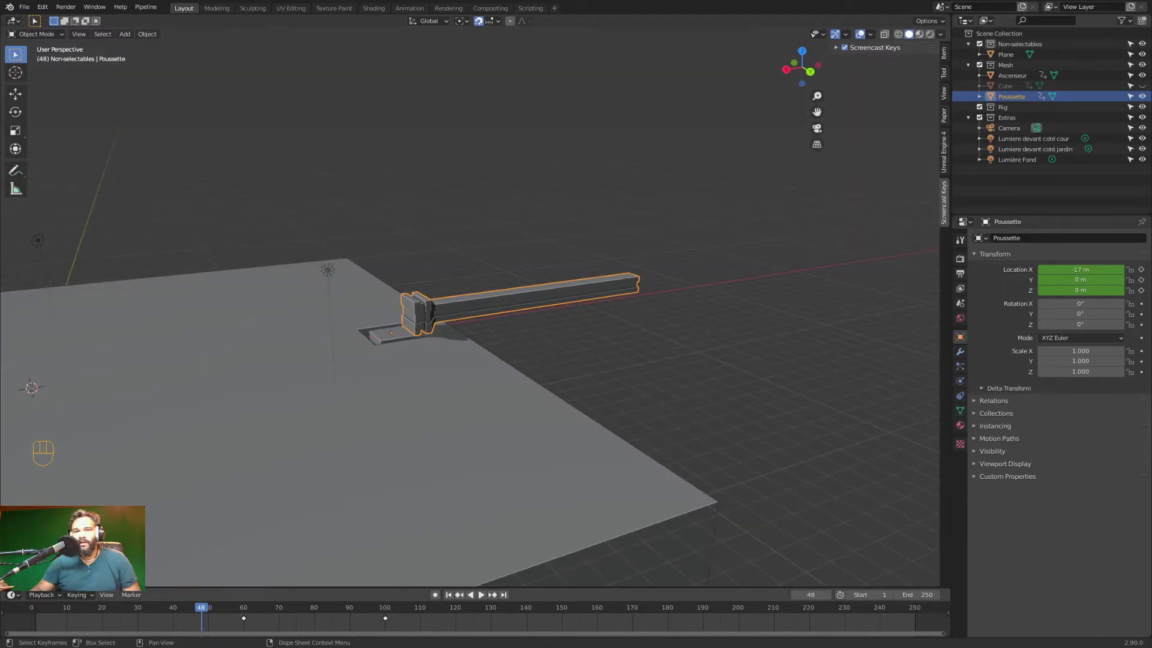
pyautogui.moveTo(354, 355); pyautogui.dragTo(365, 381, button='middle')
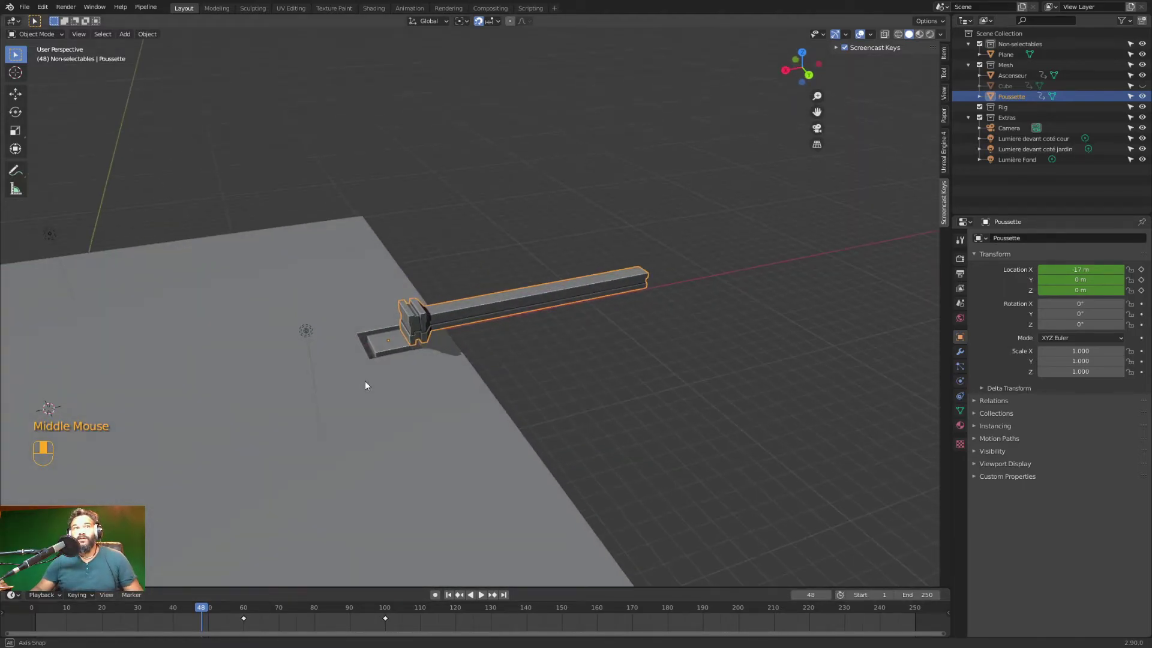
# Go to frame 25 and unhide the Cube object
pyautogui.moveTo(210, 615); pyautogui.dragTo(120, 609)
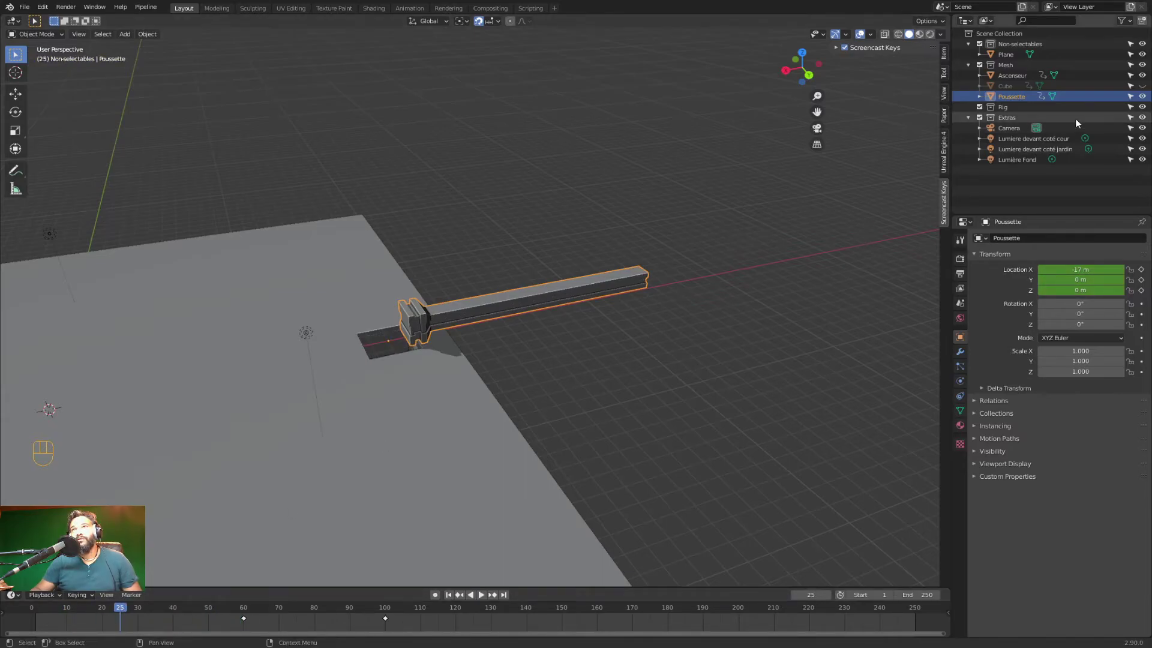
pyautogui.click(1143, 86)
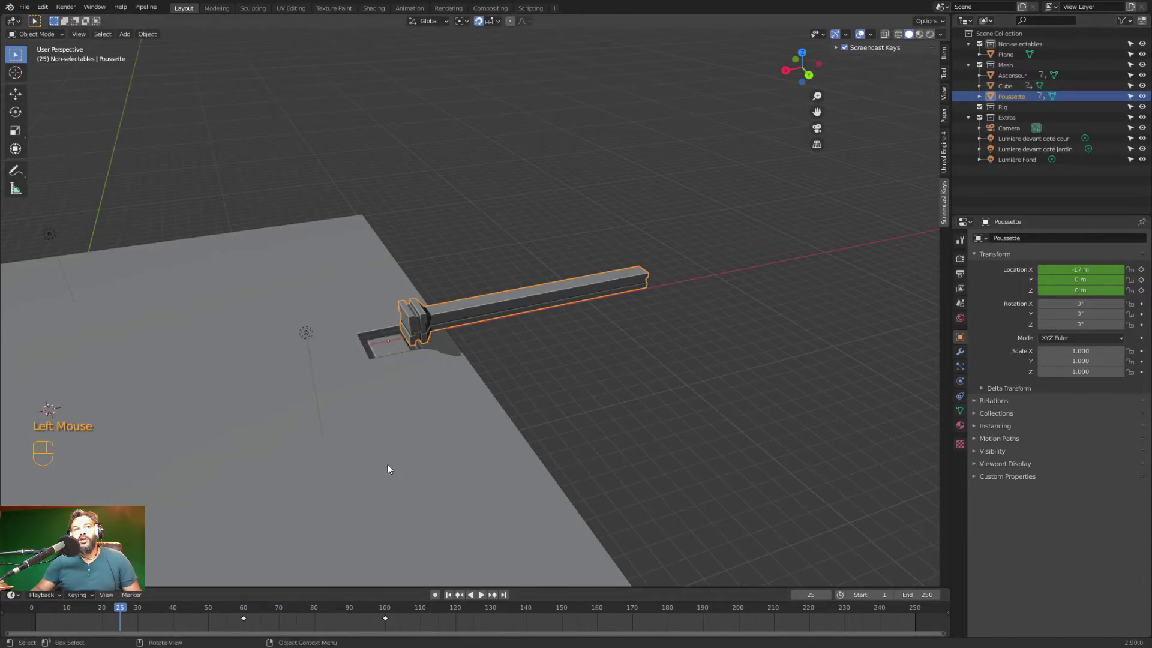
# Insert a Location keyframe for the Poussette at frame 110 so it holds its extended position
pyautogui.moveTo(121, 607); pyautogui.dragTo(166, 624)
pyautogui.moveTo(312, 516); pyautogui.dragTo(401, 378, button='middle')
pyautogui.moveTo(237, 605); pyautogui.dragTo(519, 609)
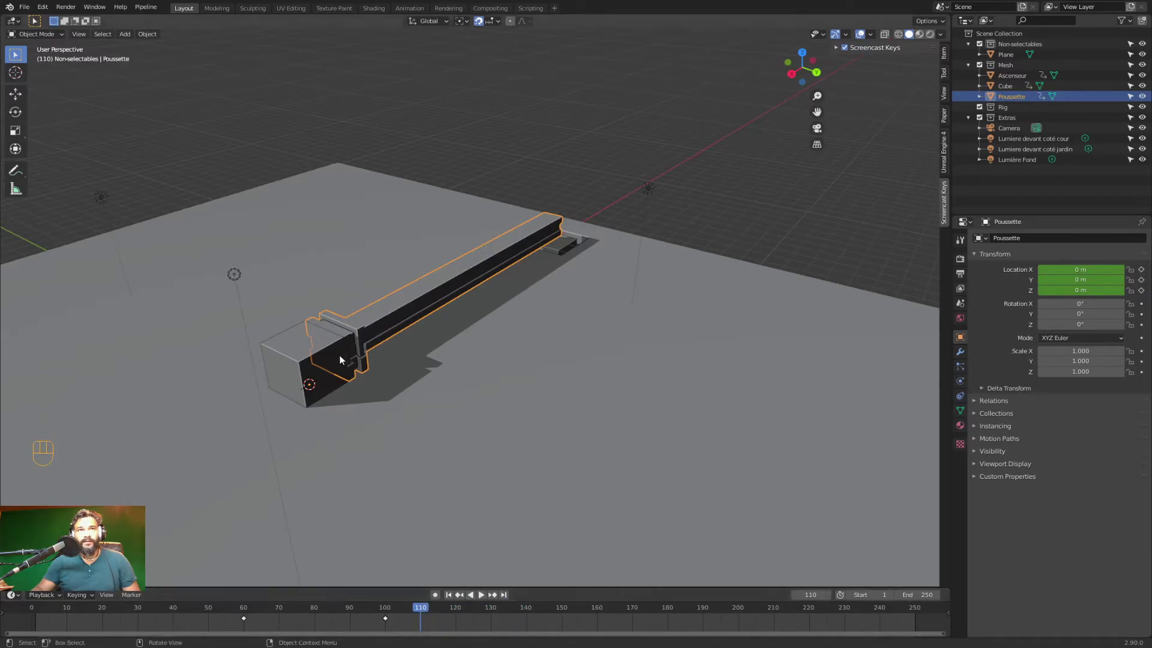
pyautogui.press('i')
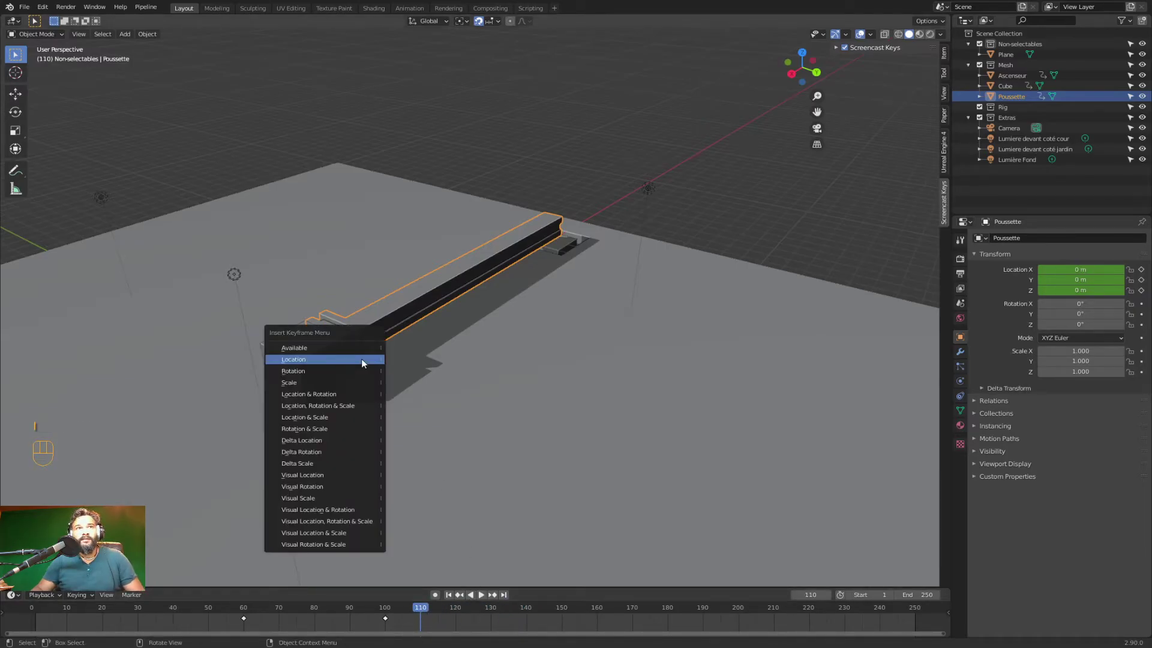
pyautogui.click(362, 360)
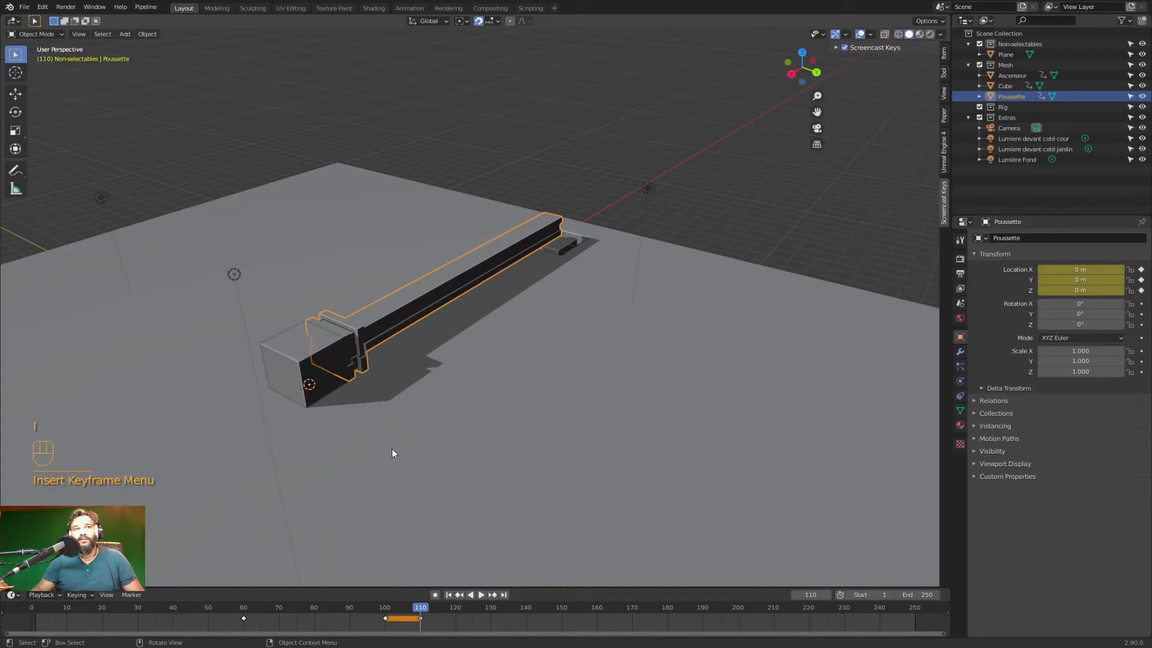
# At frame 140, move the Poussette back along the X axis to -36 m and keyframe its location
pyautogui.moveTo(437, 610); pyautogui.dragTo(509, 618)
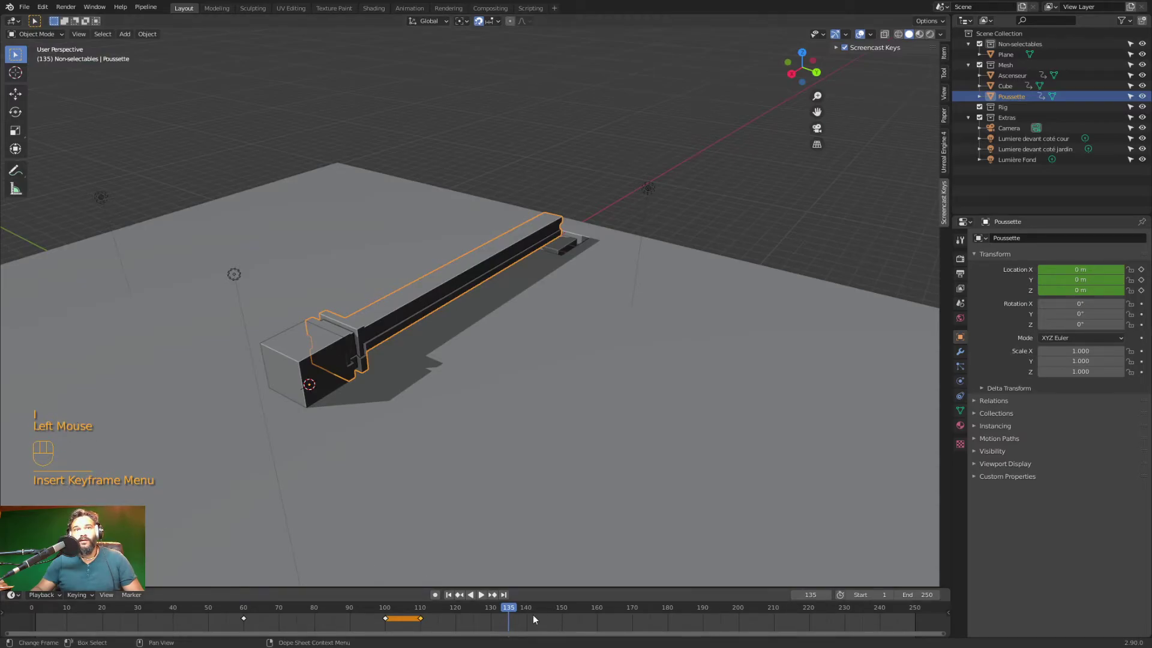
pyautogui.moveTo(529, 612); pyautogui.dragTo(529, 612)
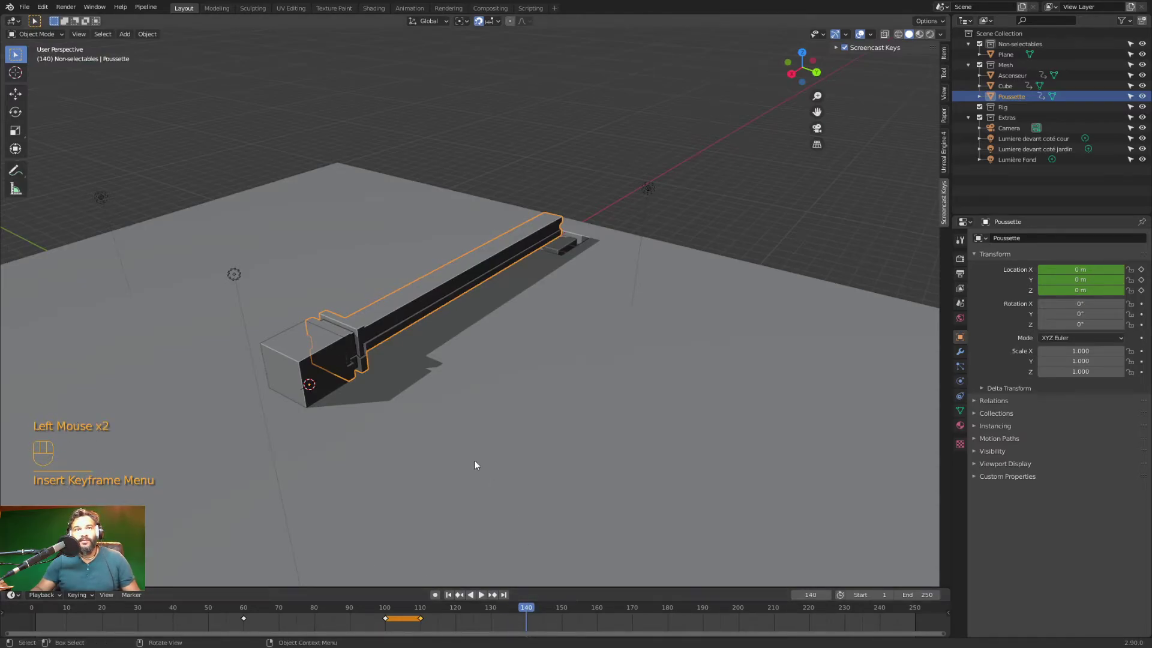
pyautogui.press('g')
pyautogui.press('x')
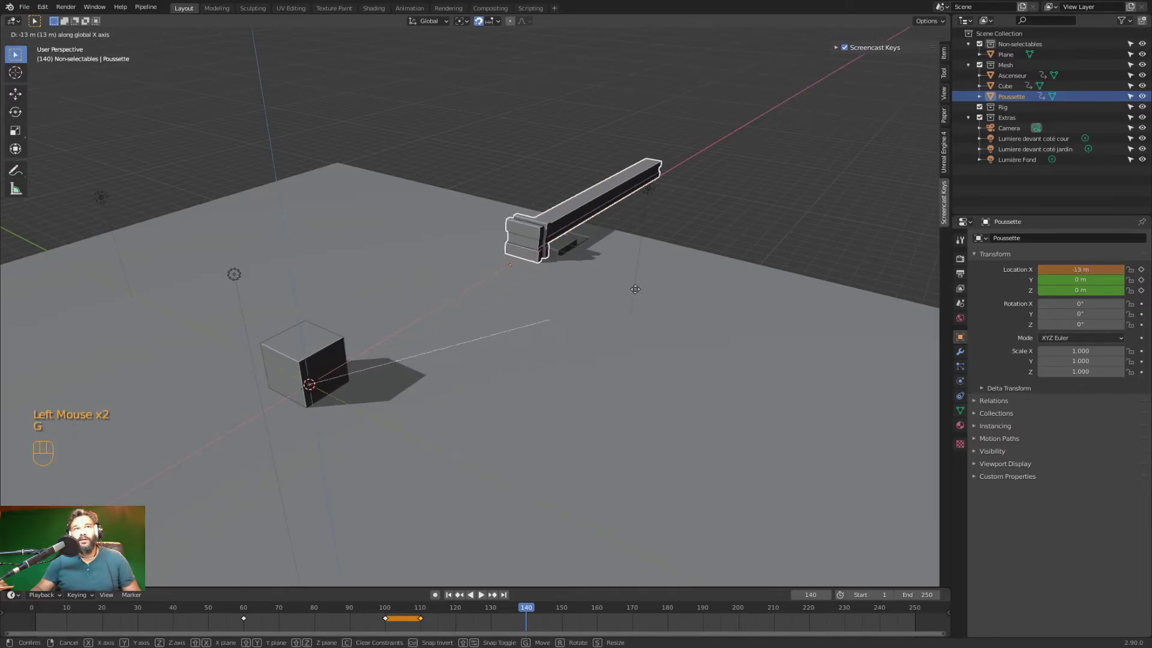
pyautogui.click(777, 158)
pyautogui.press('i')
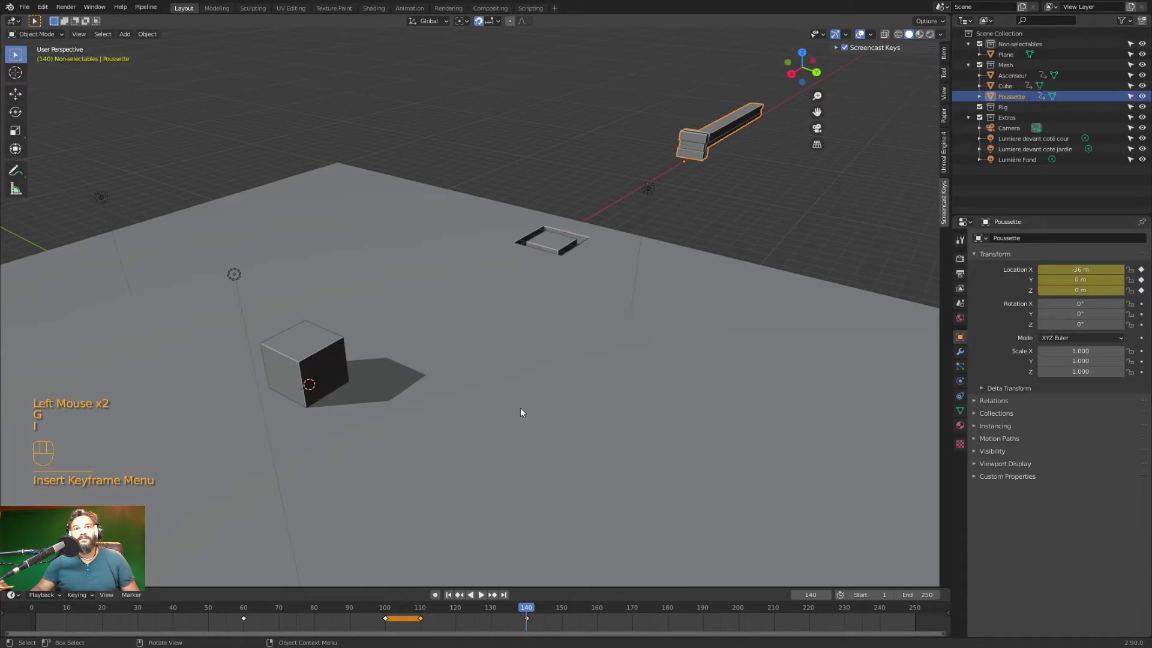
# At frame 0, move the Poussette back along the X axis to -60 m and insert a Location keyframe
pyautogui.moveTo(479, 611); pyautogui.dragTo(102, 611)
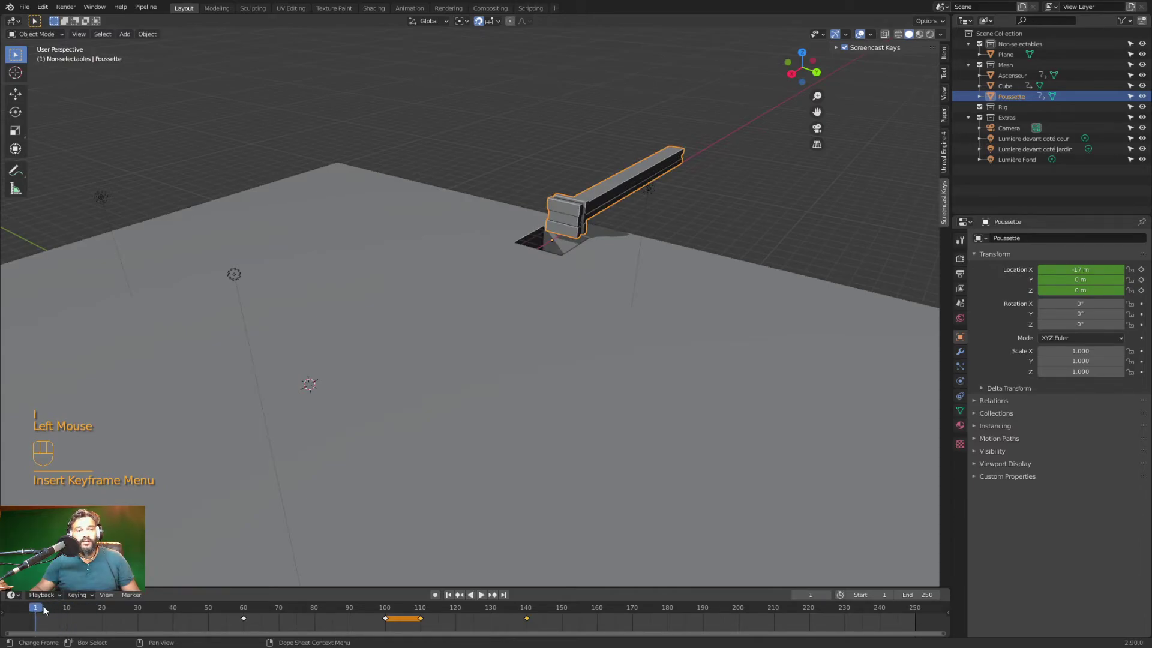
pyautogui.press('Left')
pyautogui.press('i')
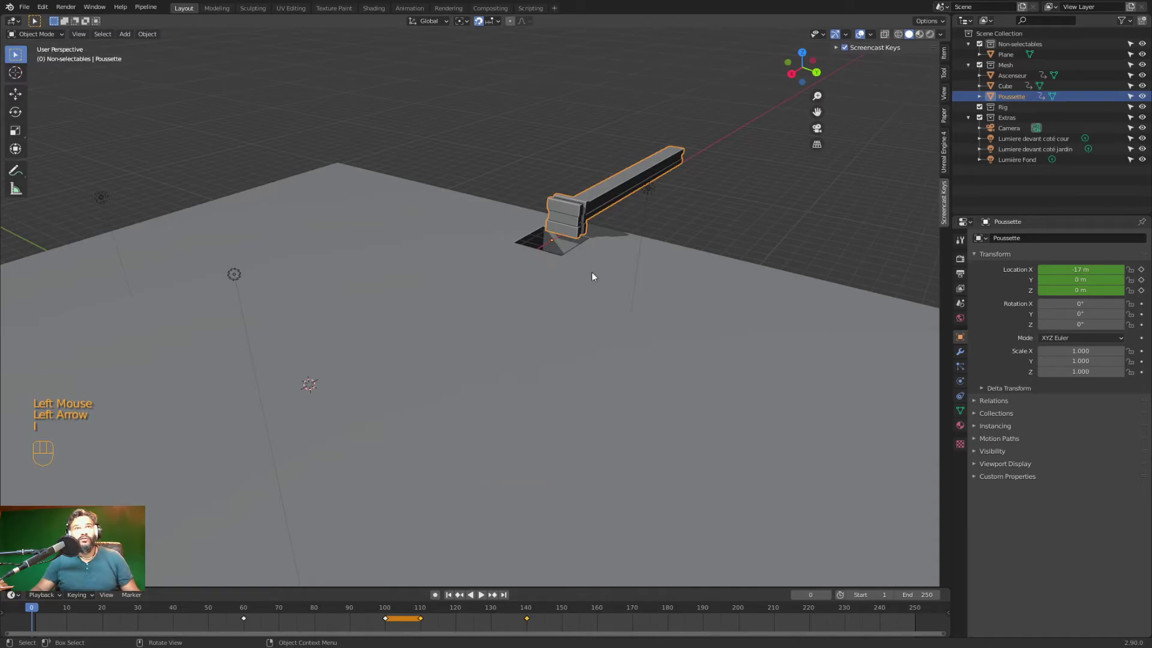
pyautogui.press('g')
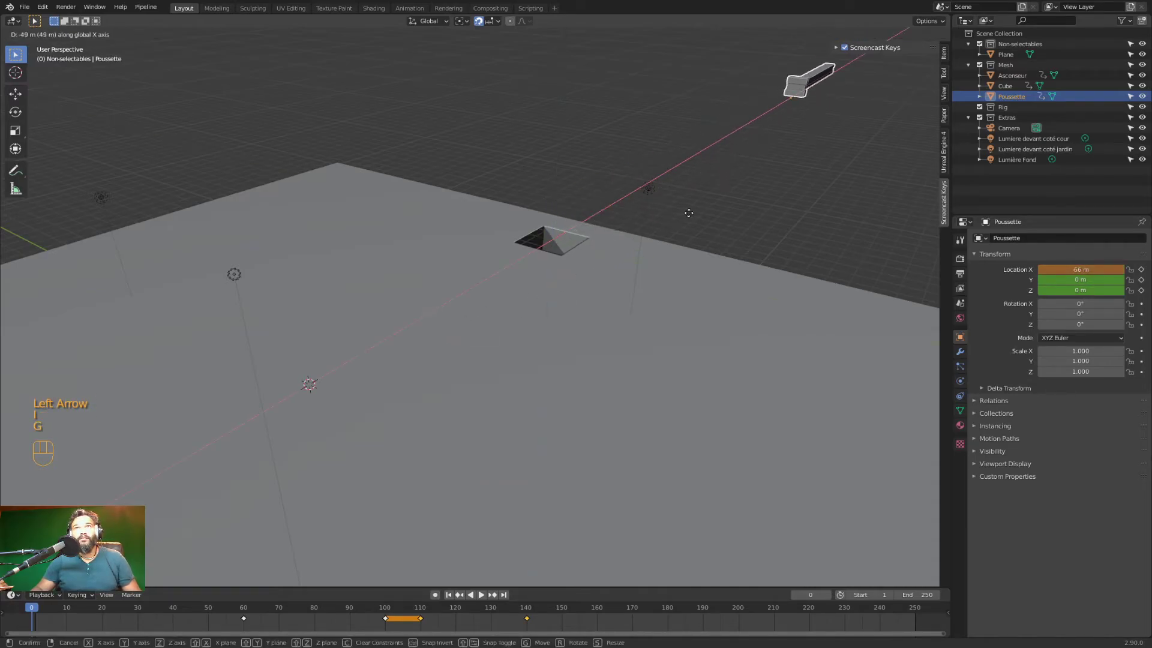
pyautogui.click(674, 228)
pyautogui.press('i')
pyautogui.click(675, 225)
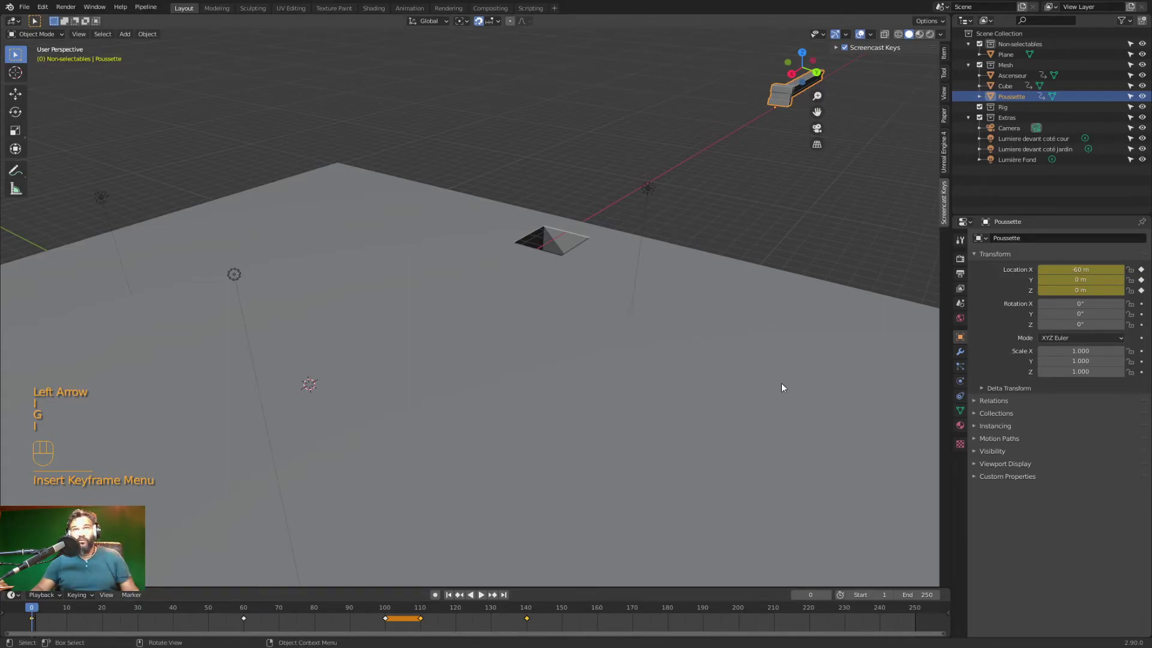
# Play the animation from frame 0 and again from about frame 60 to check the Poussette's motion against the cube
pyautogui.press('space')
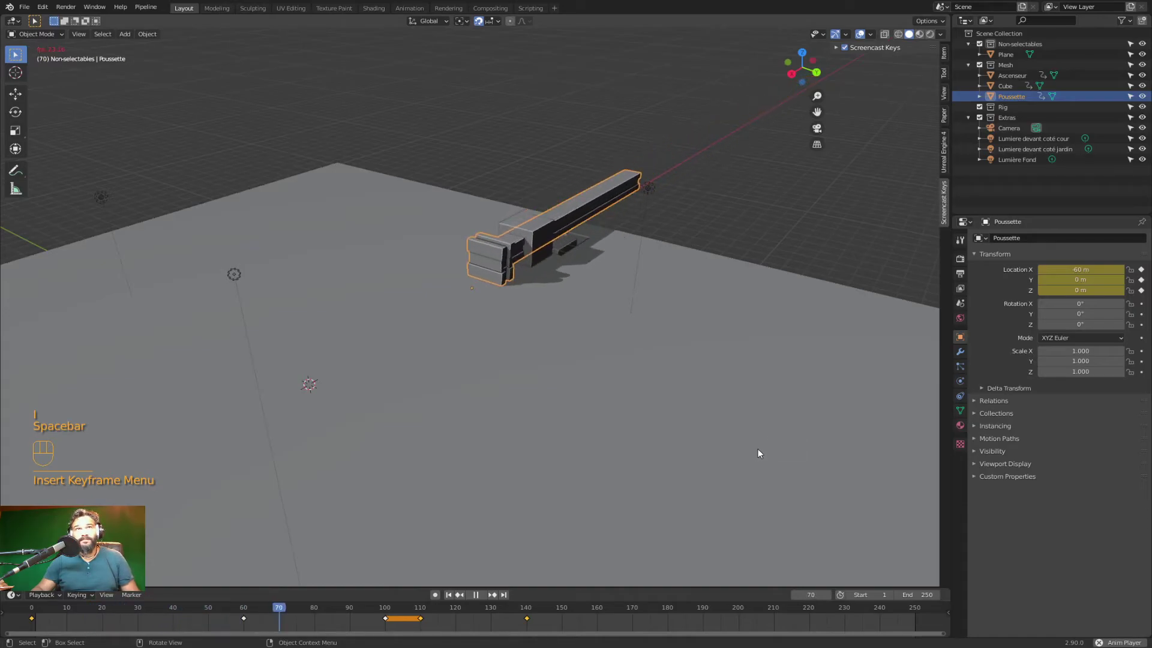
pyautogui.press('space')
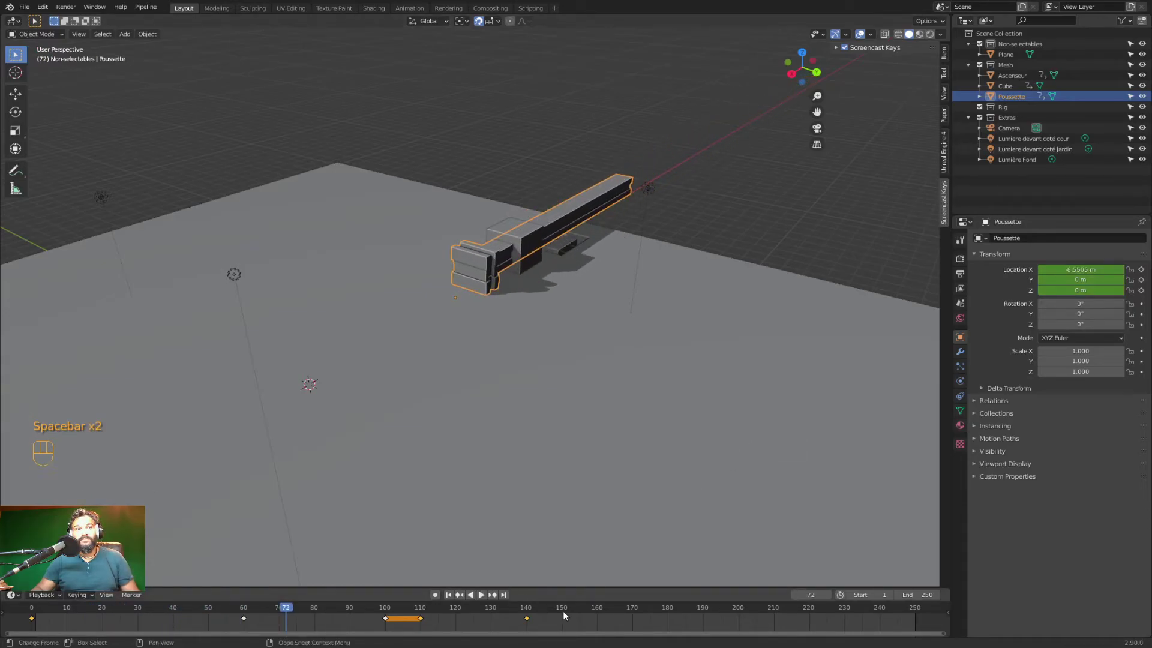
pyautogui.moveTo(577, 423); pyautogui.dragTo(545, 424, button='middle')
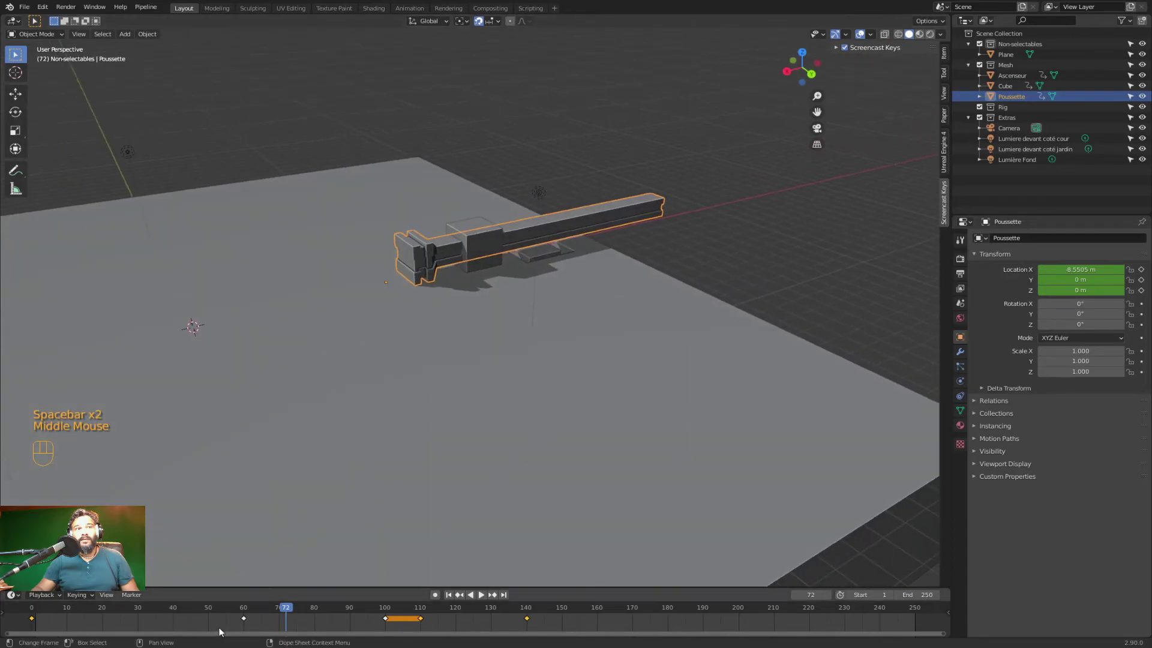
pyautogui.click(243, 609)
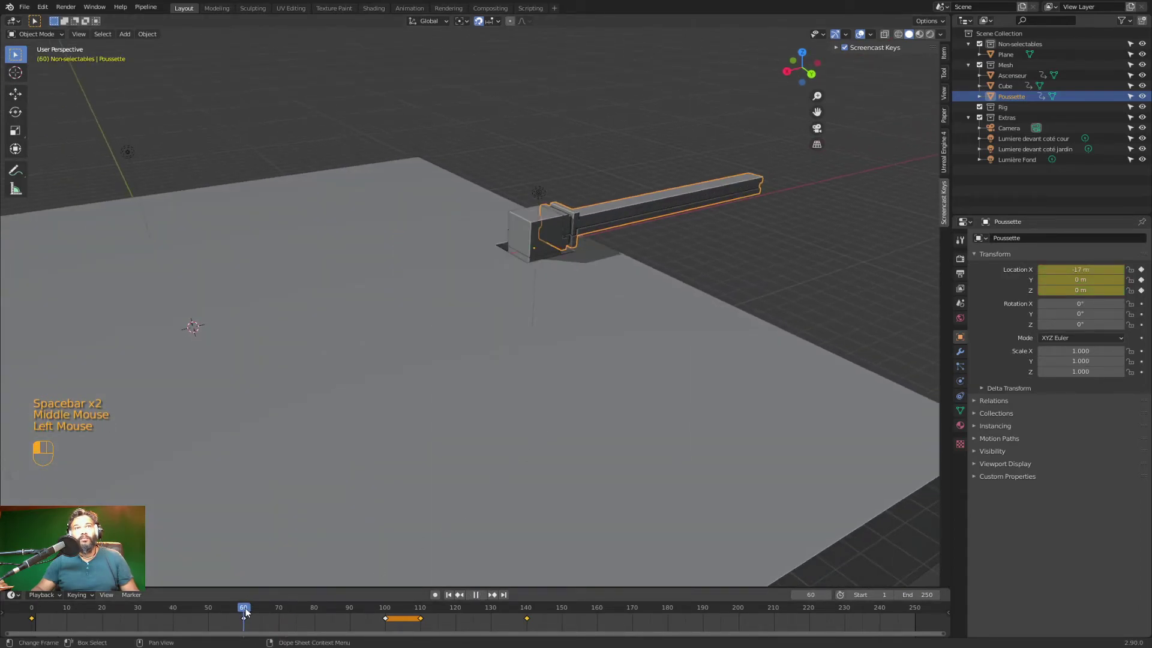
pyautogui.moveTo(246, 611)
pyautogui.mouseDown()
pyautogui.moveTo(156, 612)
pyautogui.moveTo(328, 612)
pyautogui.moveTo(206, 612)
pyautogui.moveTo(392, 593)
pyautogui.moveTo(245, 600)
pyautogui.moveTo(376, 596)
pyautogui.moveTo(251, 606)
pyautogui.moveTo(368, 606)
pyautogui.moveTo(251, 605)
pyautogui.mouseUp()
pyautogui.press('space')
pyautogui.press('space')
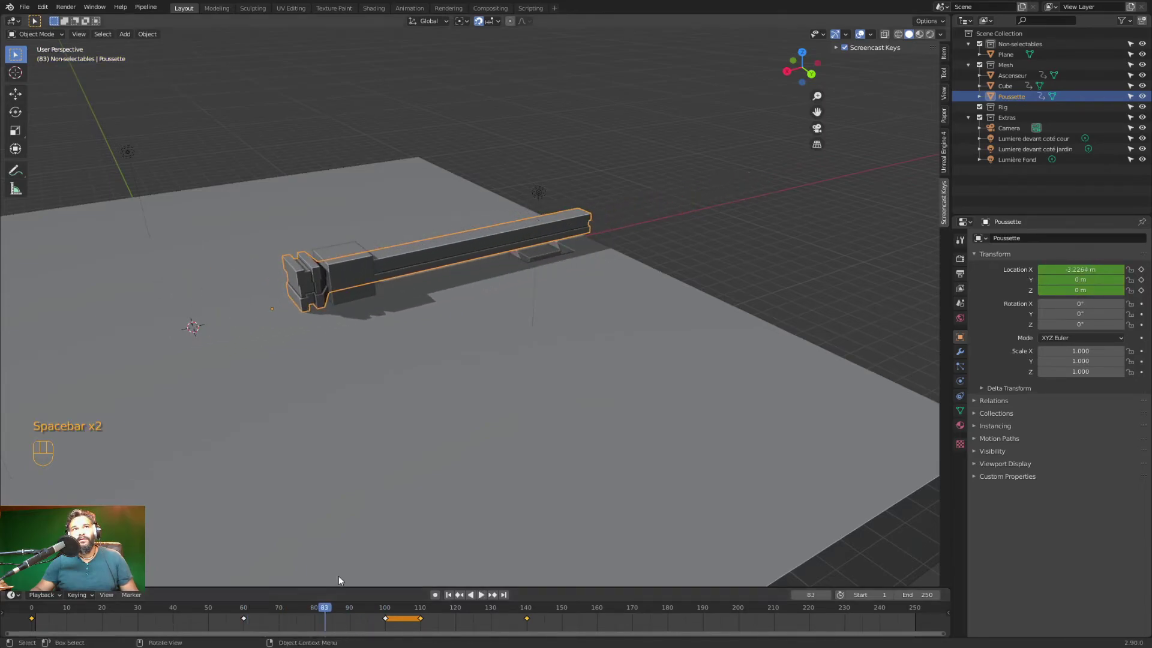
# Widen the properties area slightly and split the 3D viewport vertically into a large and a narrow area
pyautogui.rightClick(949, 223)
pyautogui.click(944, 298)
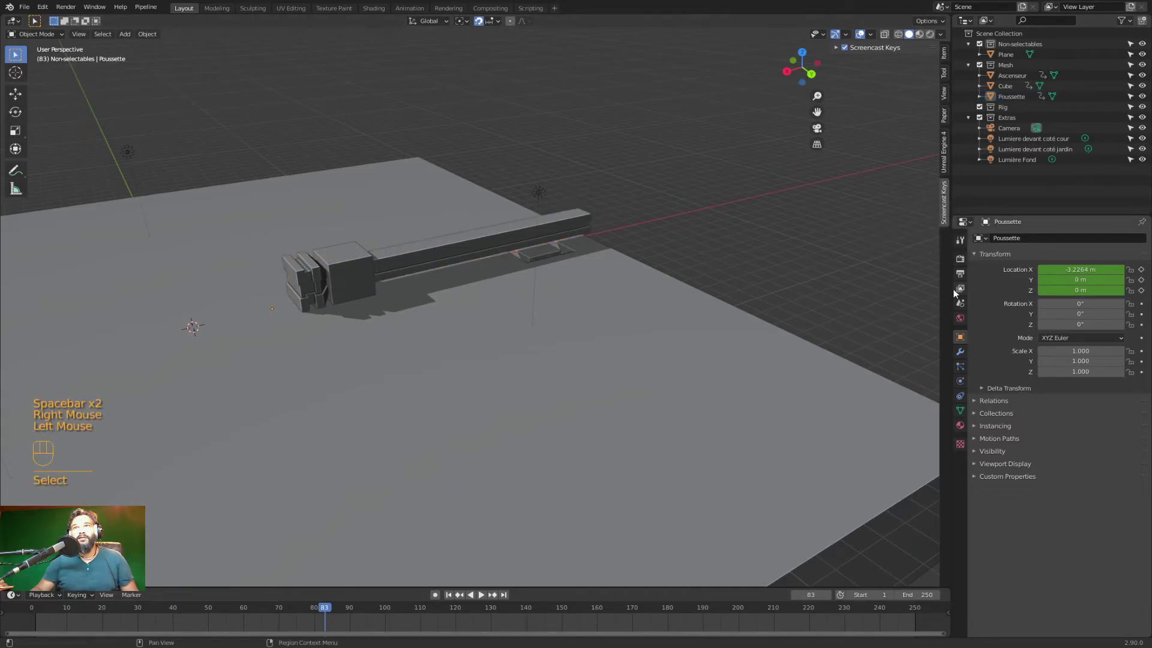
pyautogui.moveTo(949, 283)
pyautogui.mouseDown()
pyautogui.moveTo(924, 282)
pyautogui.moveTo(936, 281)
pyautogui.mouseUp()
pyautogui.rightClick(936, 281)
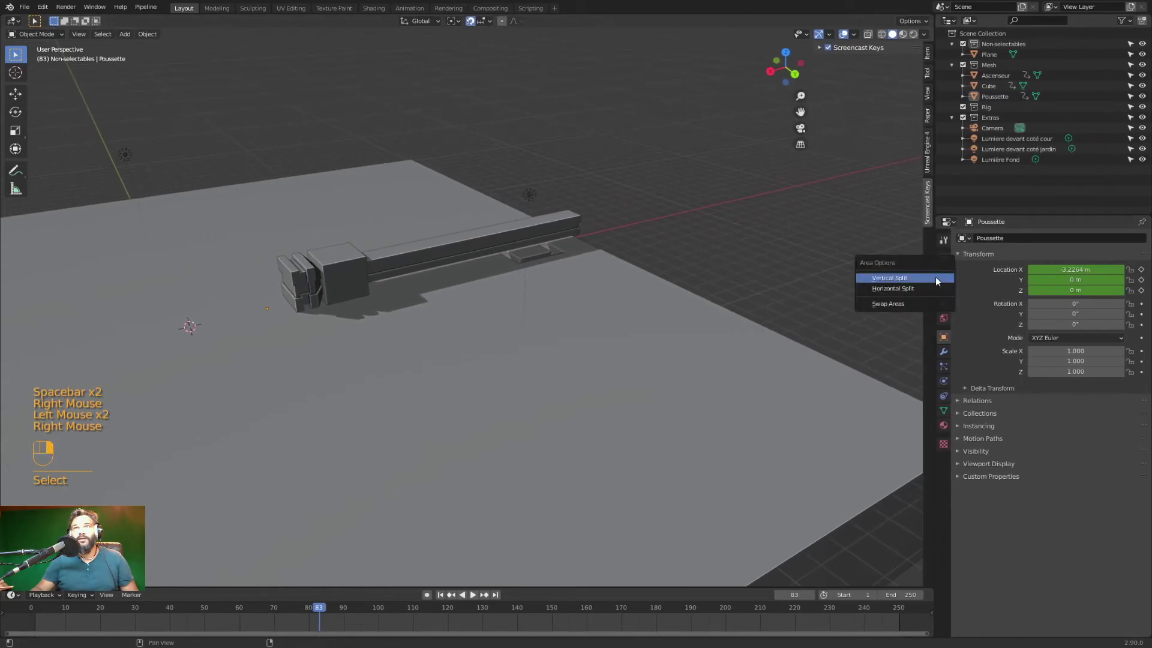
pyautogui.click(929, 278)
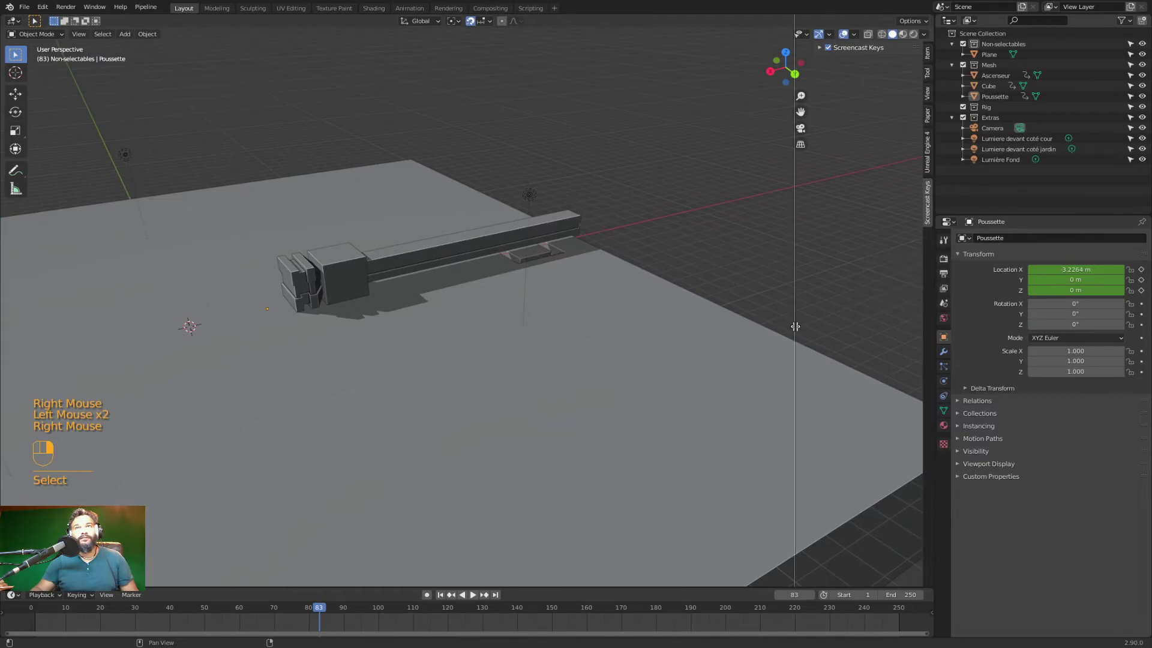
pyautogui.click(704, 327)
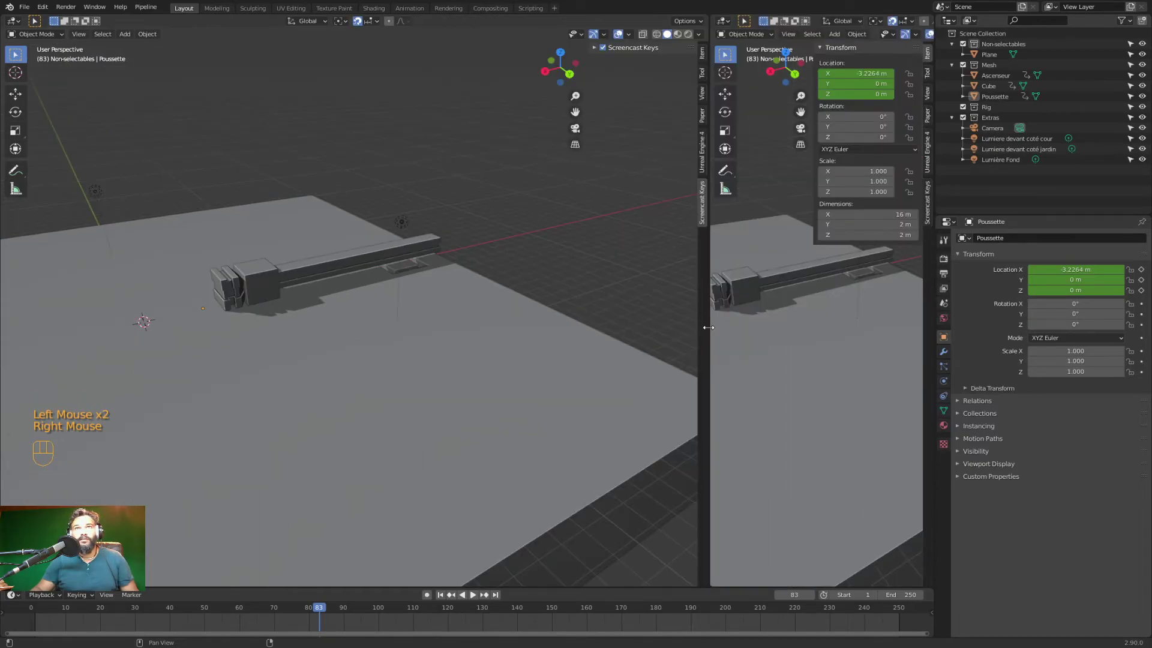
pyautogui.moveTo(708, 327); pyautogui.dragTo(668, 327)
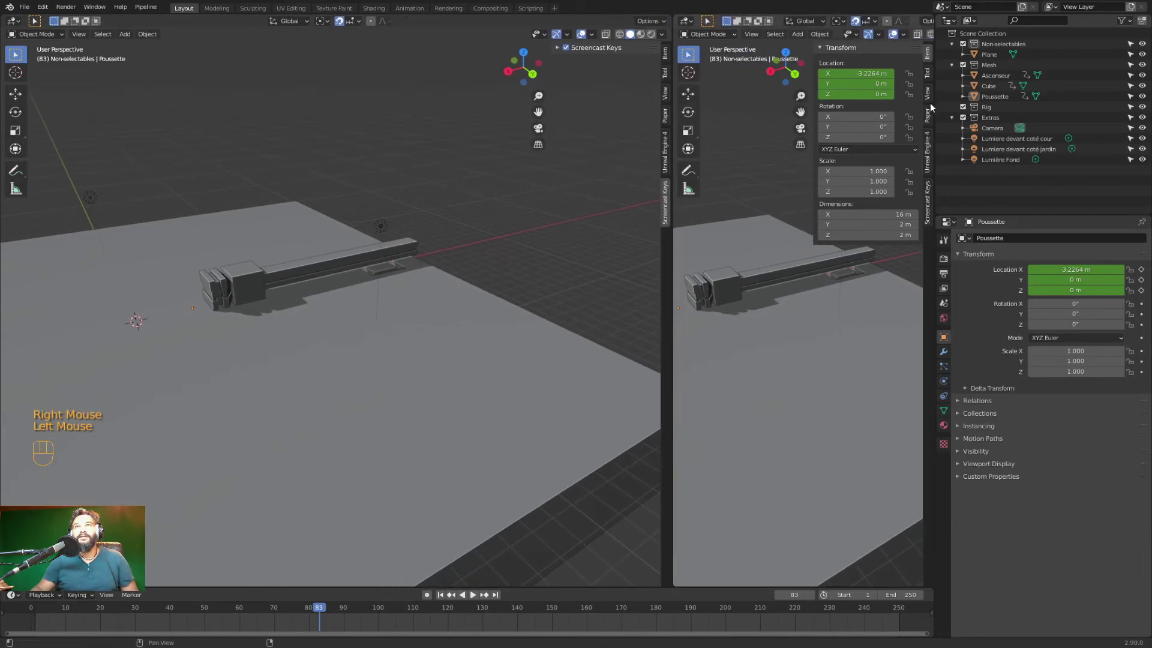
# Hide the sidebar in the narrow viewport area and change that area to a Graph Editor
pyautogui.click(925, 54)
pyautogui.press('n')
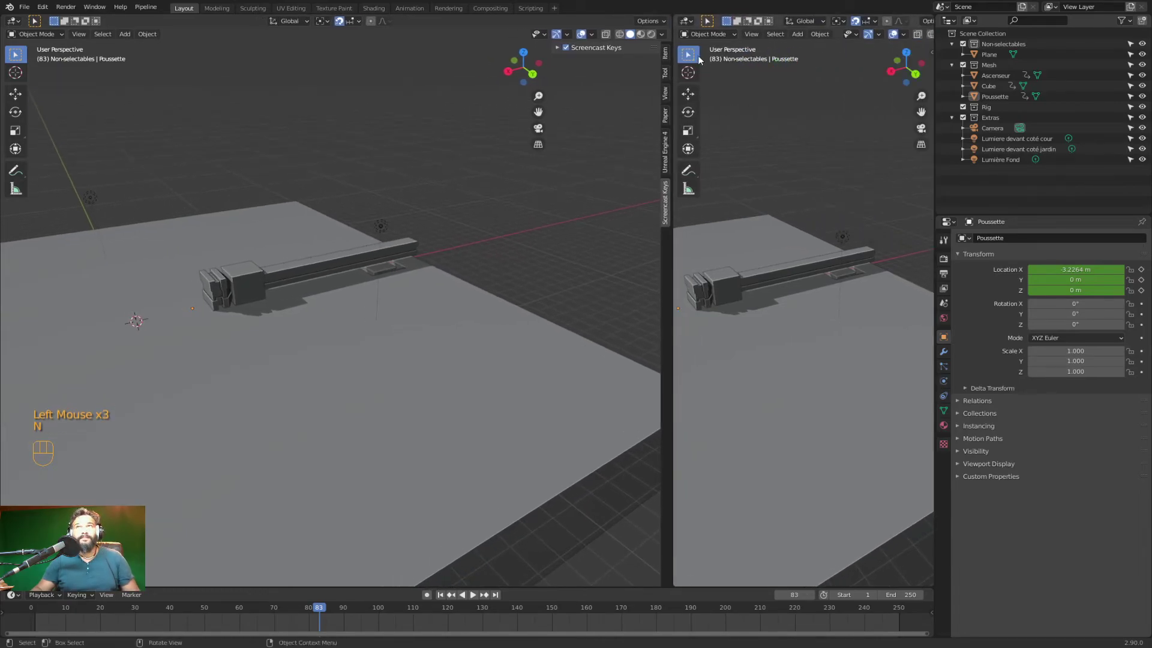
pyautogui.click(687, 23)
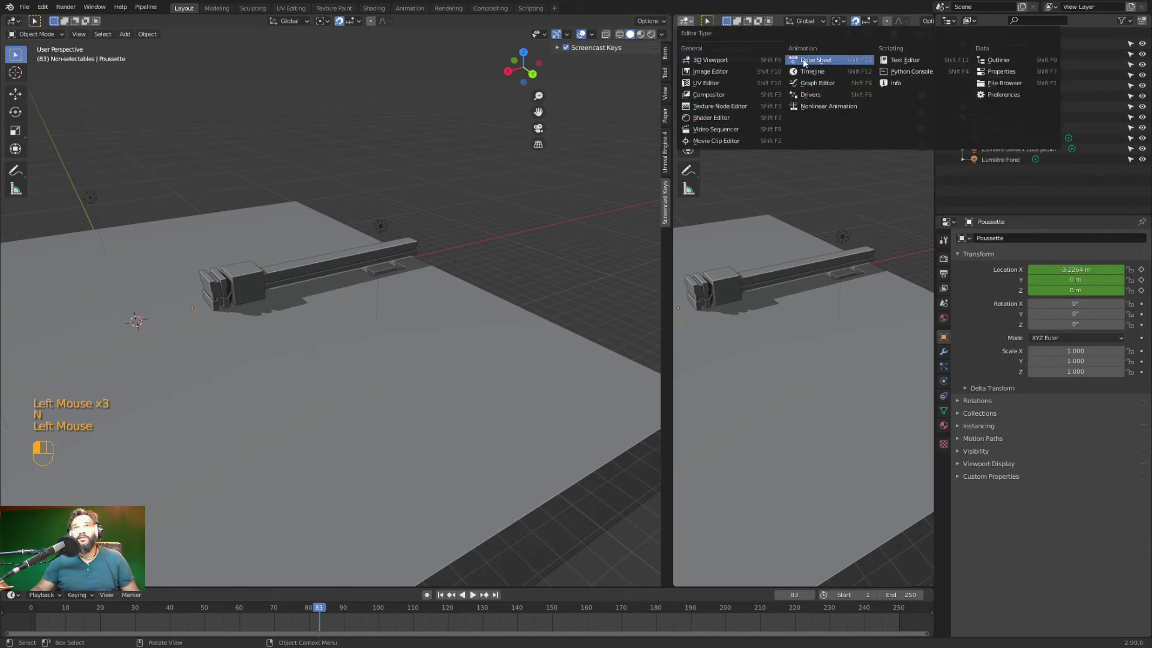
pyautogui.click(820, 84)
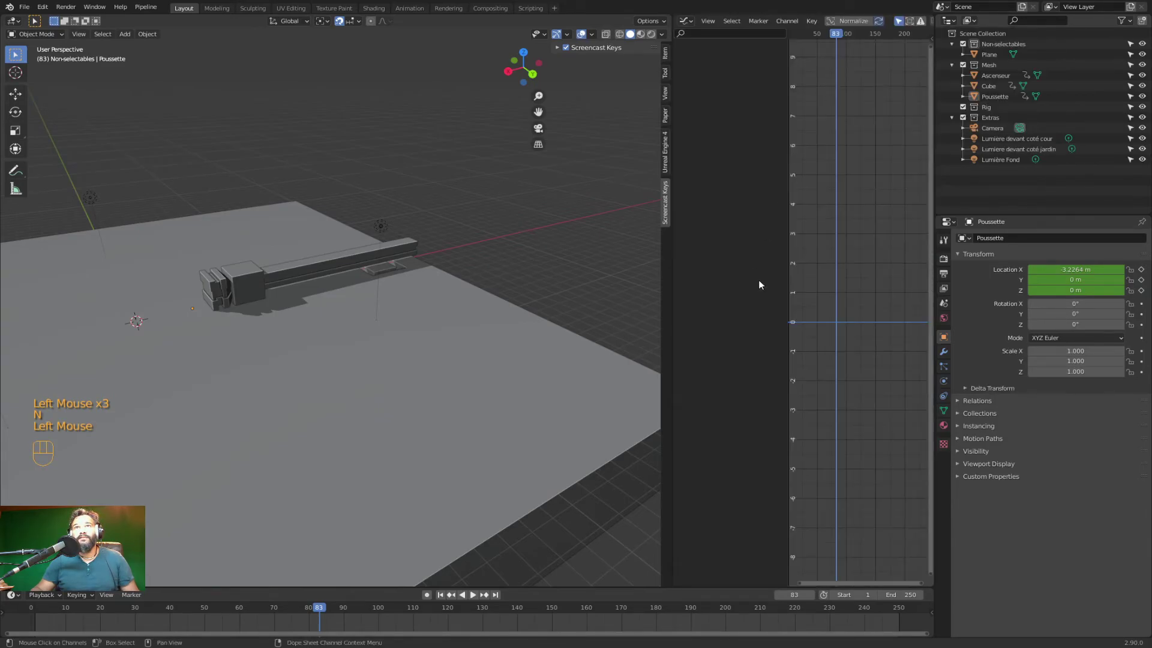
# Select the Poussette, expand its Object Transforms channels in the Graph Editor, and select the X Location channel
pyautogui.click(360, 261)
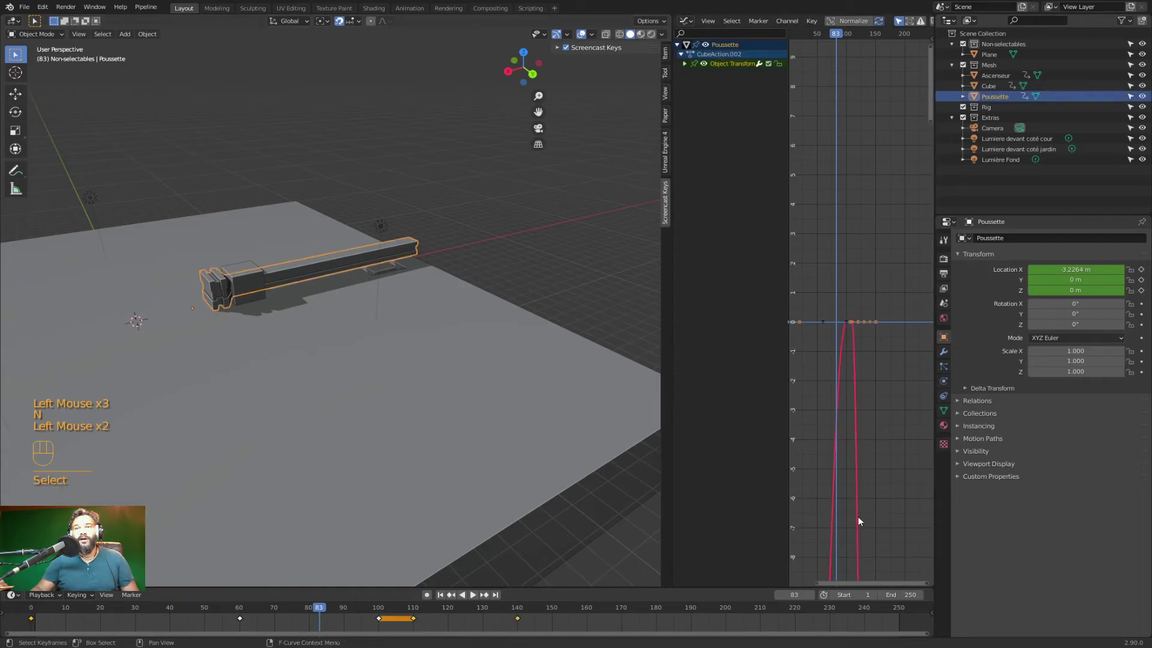
pyautogui.scroll(-14, 864, 505)
pyautogui.scroll(5, 870, 498)
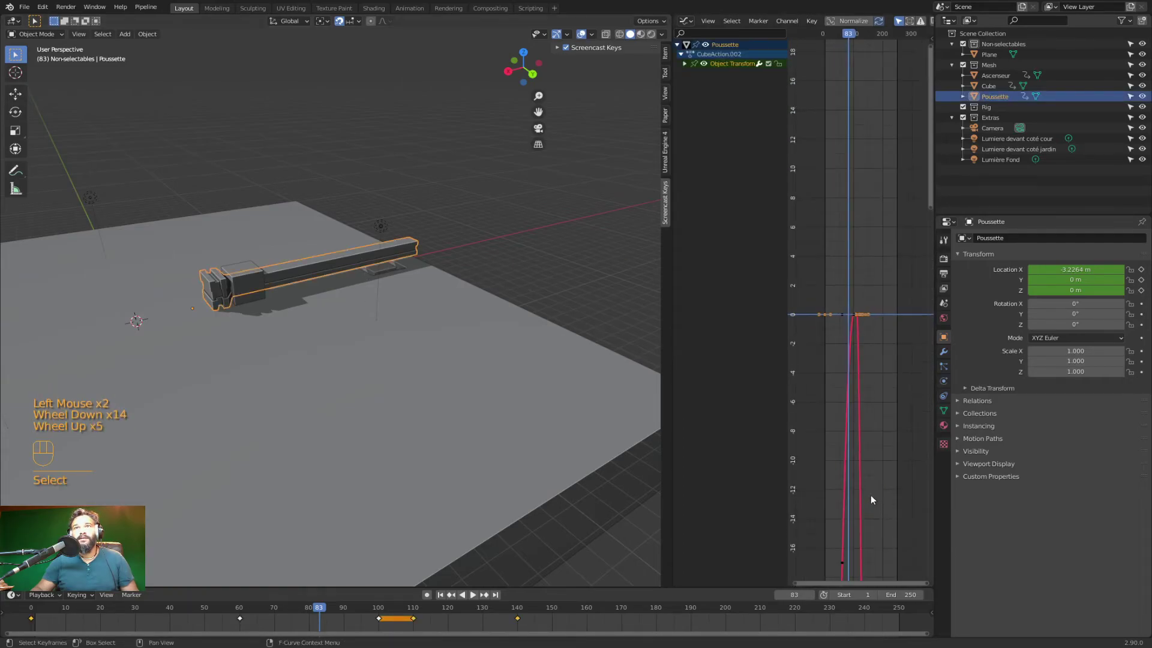
pyautogui.click(685, 63)
pyautogui.click(711, 83)
pyautogui.click(723, 84)
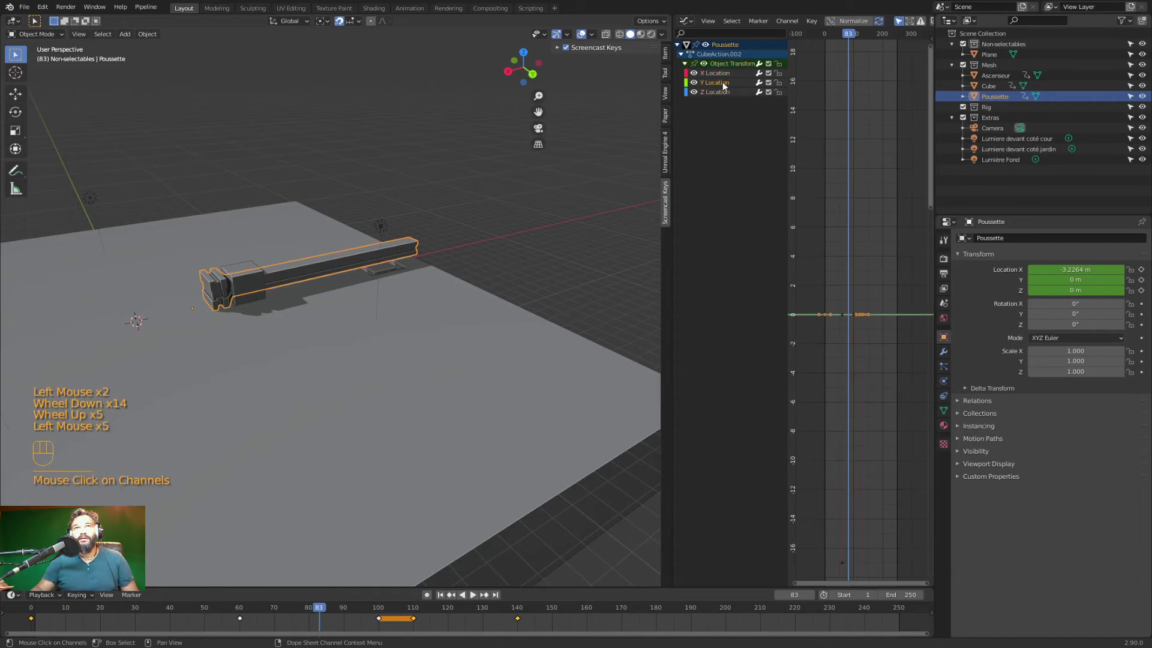
pyautogui.click(723, 75)
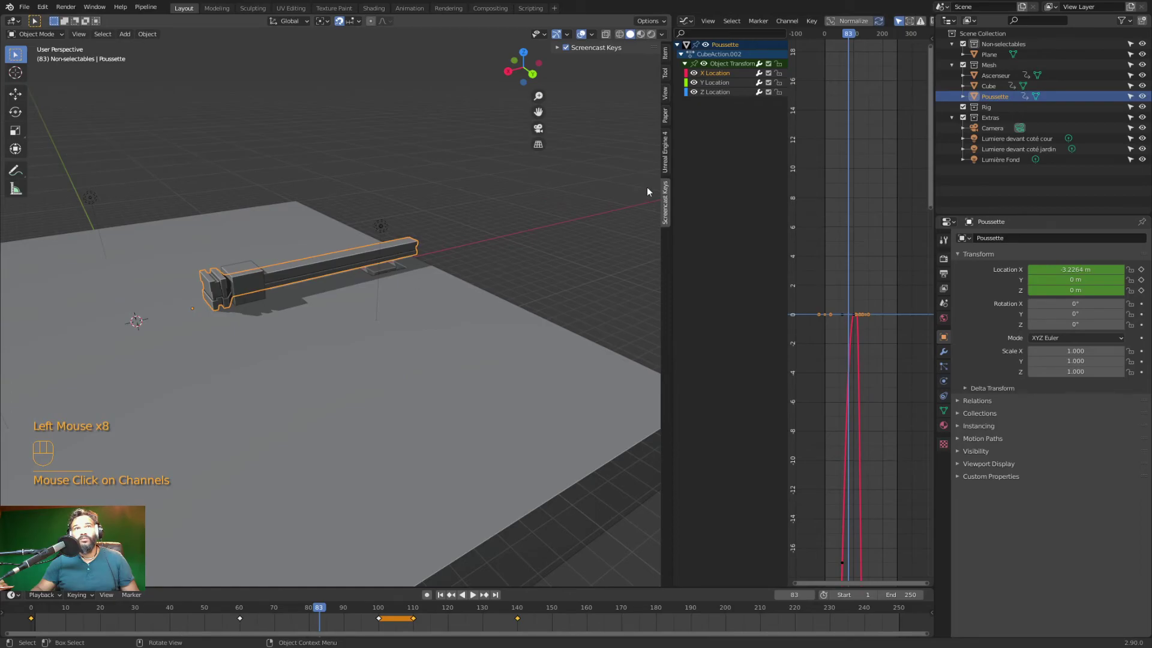
# Go to frame 110 and select the X Location keyframe at frame 100 on the curve's peak
pyautogui.scroll(-17, 893, 470)
pyautogui.scroll(1, 873, 510)
pyautogui.keyDown('shift'); pyautogui.moveTo(875, 512); pyautogui.dragTo(864, 456, button='middle'); pyautogui.keyUp('shift')
pyautogui.scroll(3, 869, 483)
pyautogui.moveTo(931, 583); pyautogui.dragTo(869, 579)
pyautogui.moveTo(842, 34)
pyautogui.mouseDown()
pyautogui.moveTo(807, 41)
pyautogui.moveTo(852, 42)
pyautogui.mouseUp()
pyautogui.scroll(4, 859, 245)
pyautogui.scroll(8, 859, 250)
pyautogui.click(834, 120)
pyautogui.click(834, 119)
pyautogui.click(834, 119)
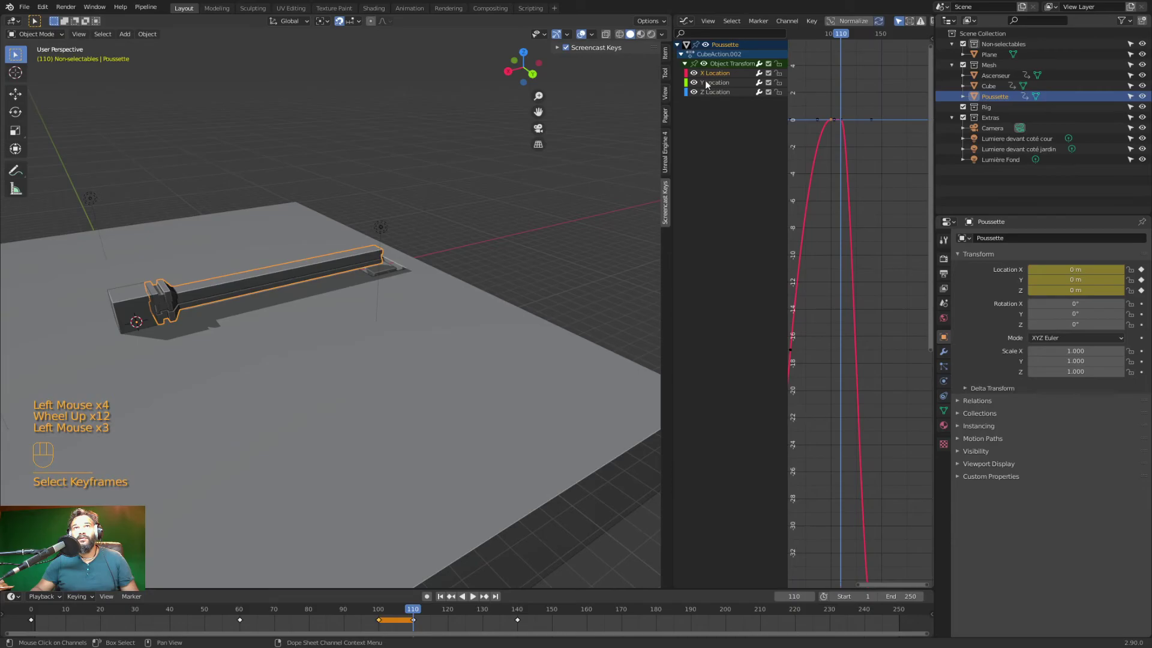
# Hide the Y and Z Location curves and normalize the display of the X Location curve
pyautogui.click(831, 120)
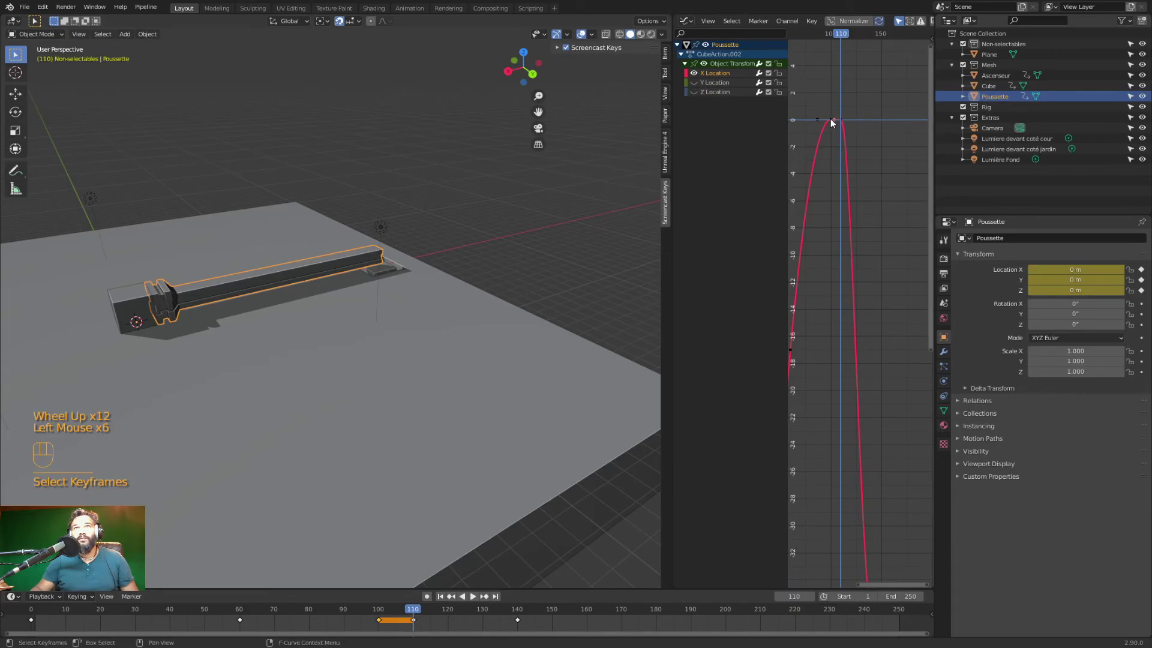
pyautogui.click(830, 123)
pyautogui.moveTo(830, 122); pyautogui.dragTo(837, 151, button='middle')
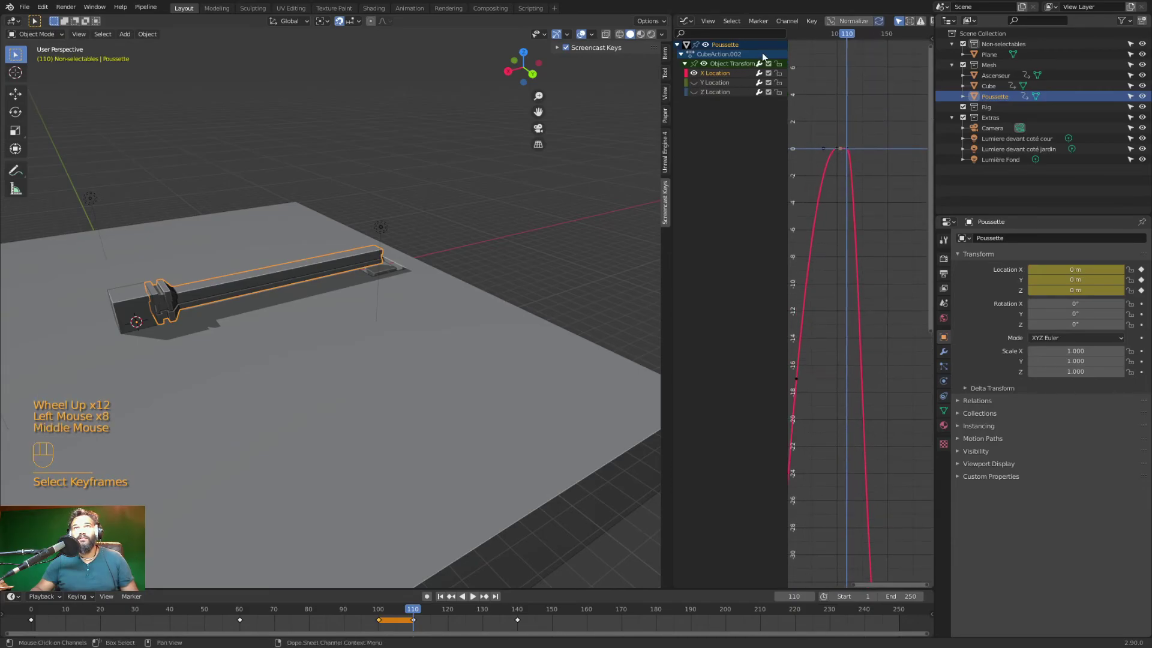
pyautogui.click(853, 21)
# Try reshaping the X Location curve by moving a keyframe handle at its peak, then undo the change
pyautogui.moveTo(843, 136)
pyautogui.mouseDown()
pyautogui.moveTo(855, 120)
pyautogui.moveTo(837, 137)
pyautogui.moveTo(851, 155)
pyautogui.moveTo(859, 132)
pyautogui.mouseUp()
pyautogui.moveTo(413, 612); pyautogui.dragTo(242, 612)
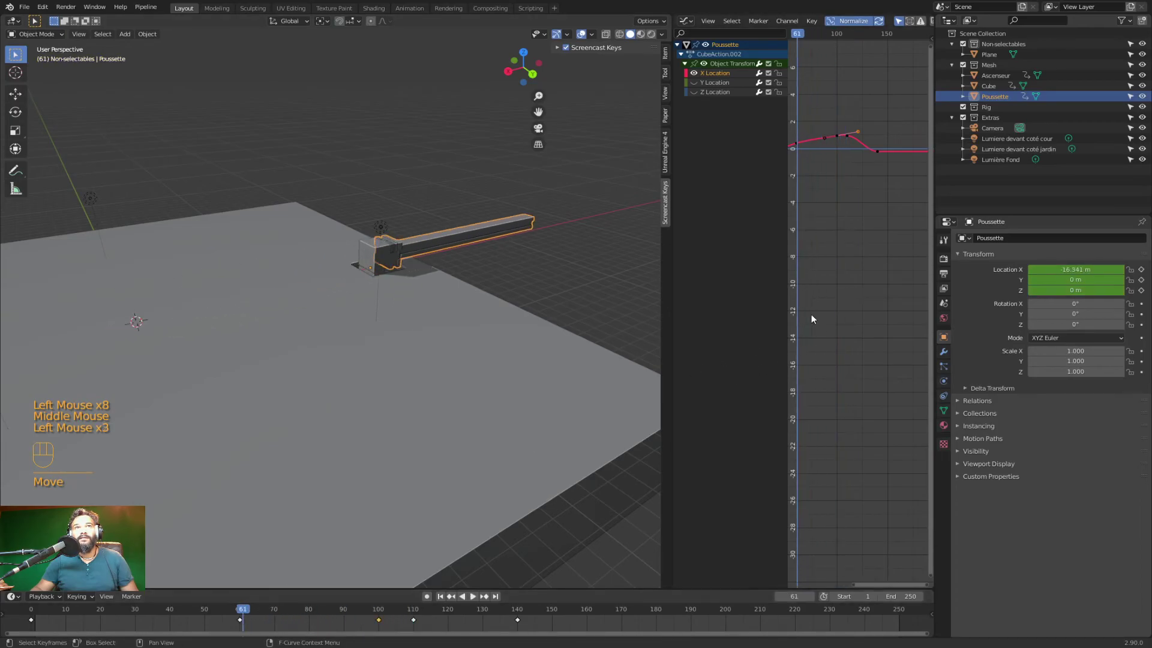
pyautogui.hotkey('ctrl', 'z')
pyautogui.hotkey('ctrl', 'z')
# Select the Poussette's keyframe at frame 60 and duplicate it to about frame 53 so the pusher holds its position between them
pyautogui.moveTo(845, 47); pyautogui.dragTo(798, 48)
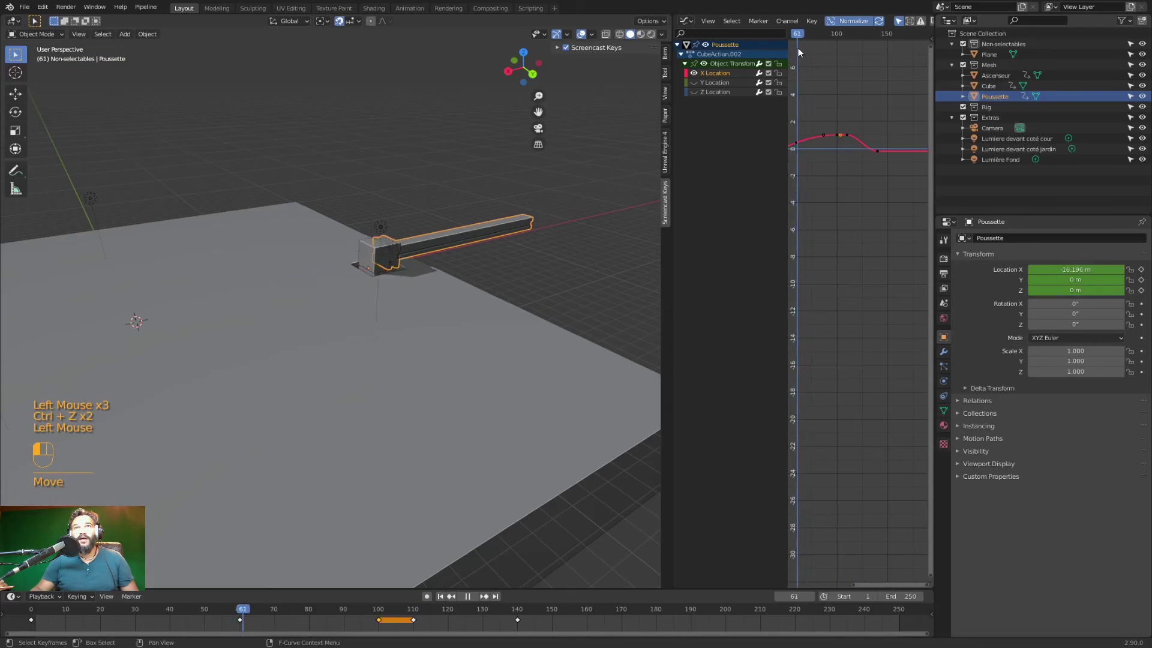
pyautogui.keyDown('shift'); pyautogui.moveTo(810, 140); pyautogui.dragTo(865, 143, button='middle'); pyautogui.keyUp('shift')
pyautogui.click(847, 147)
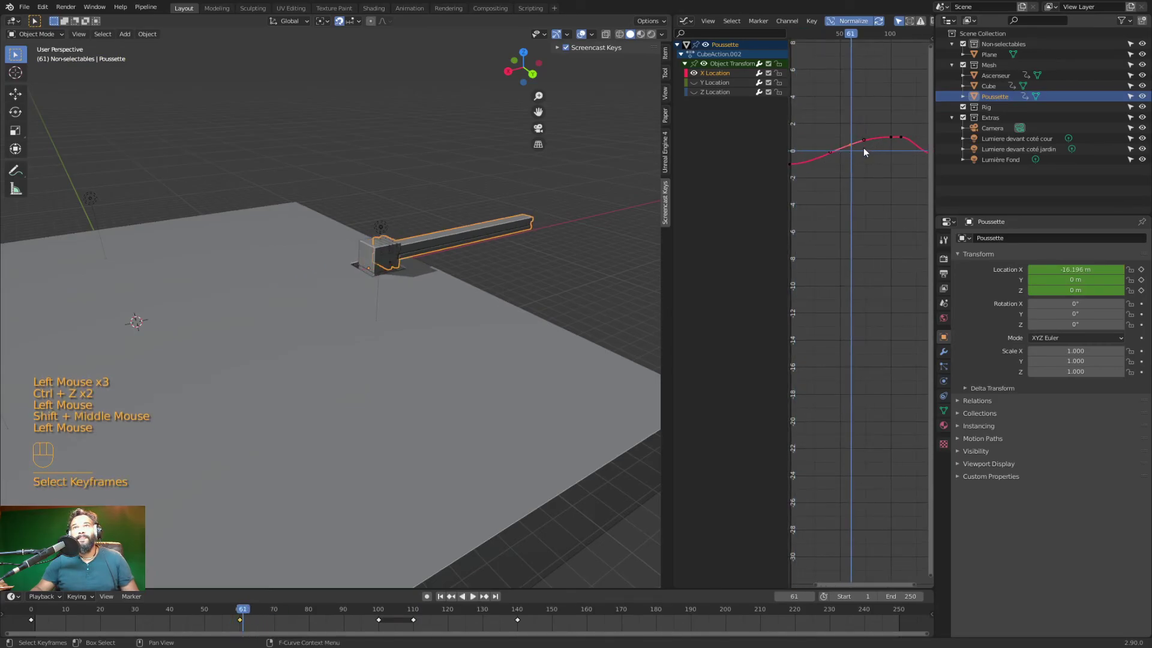
pyautogui.moveTo(246, 610)
pyautogui.mouseDown()
pyautogui.moveTo(177, 612)
pyautogui.moveTo(383, 602)
pyautogui.moveTo(250, 604)
pyautogui.moveTo(237, 606)
pyautogui.moveTo(242, 618)
pyautogui.mouseUp()
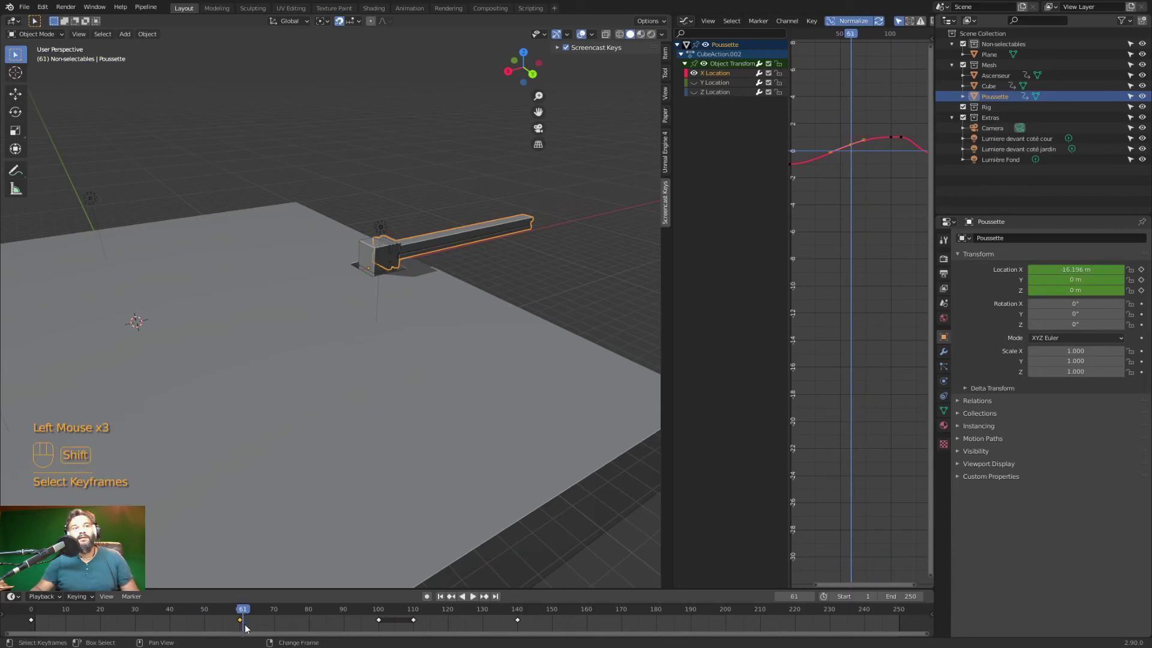
pyautogui.hotkey('shift', 'd')
pyautogui.click(222, 632)
pyautogui.click(221, 609)
pyautogui.click(217, 627)
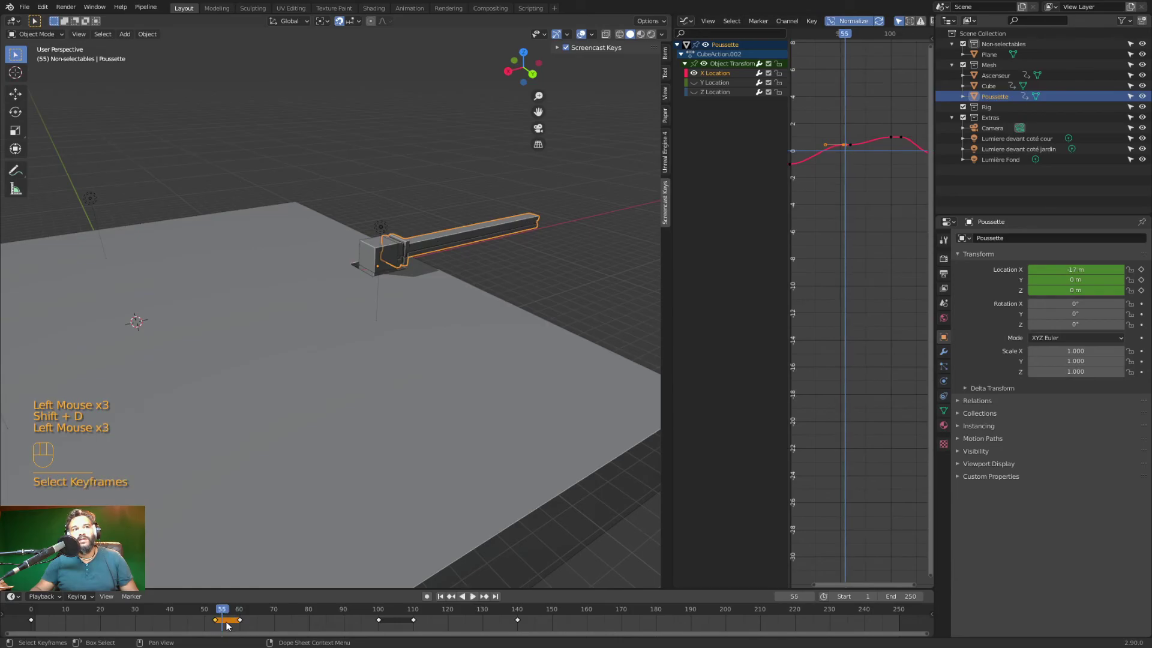
pyautogui.moveTo(222, 621)
pyautogui.mouseDown()
pyautogui.moveTo(42, 622)
pyautogui.moveTo(228, 625)
pyautogui.mouseUp()
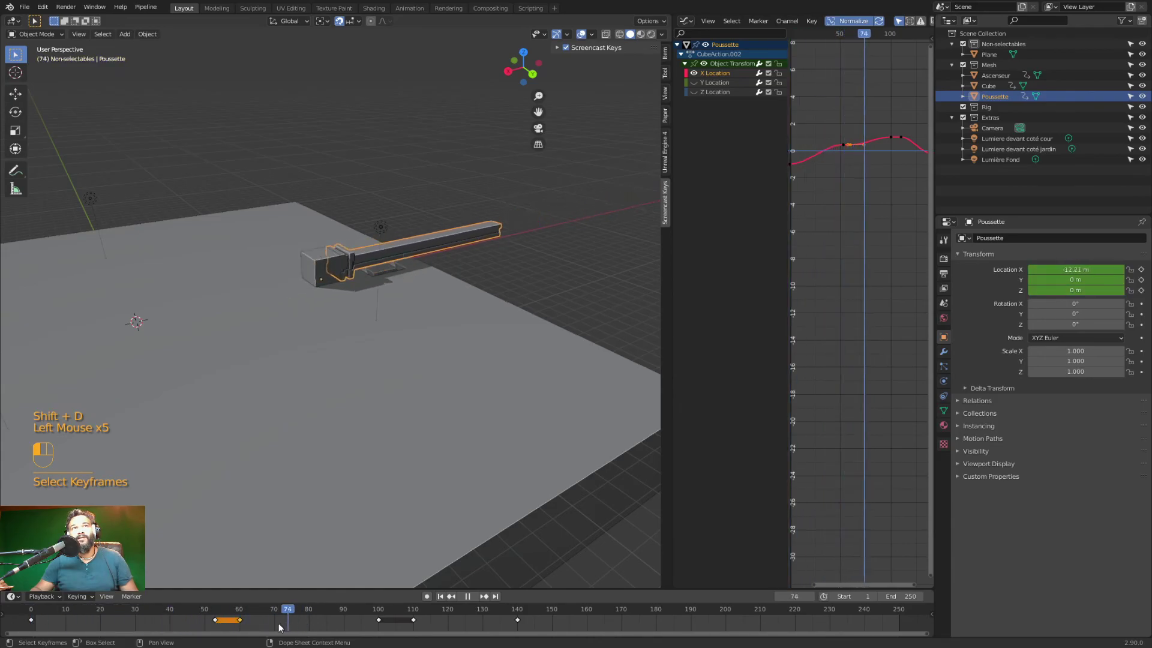
# Play back the Poussette pushing the cube, stop the playback, and save the file
pyautogui.press('Escape')
pyautogui.press('space')
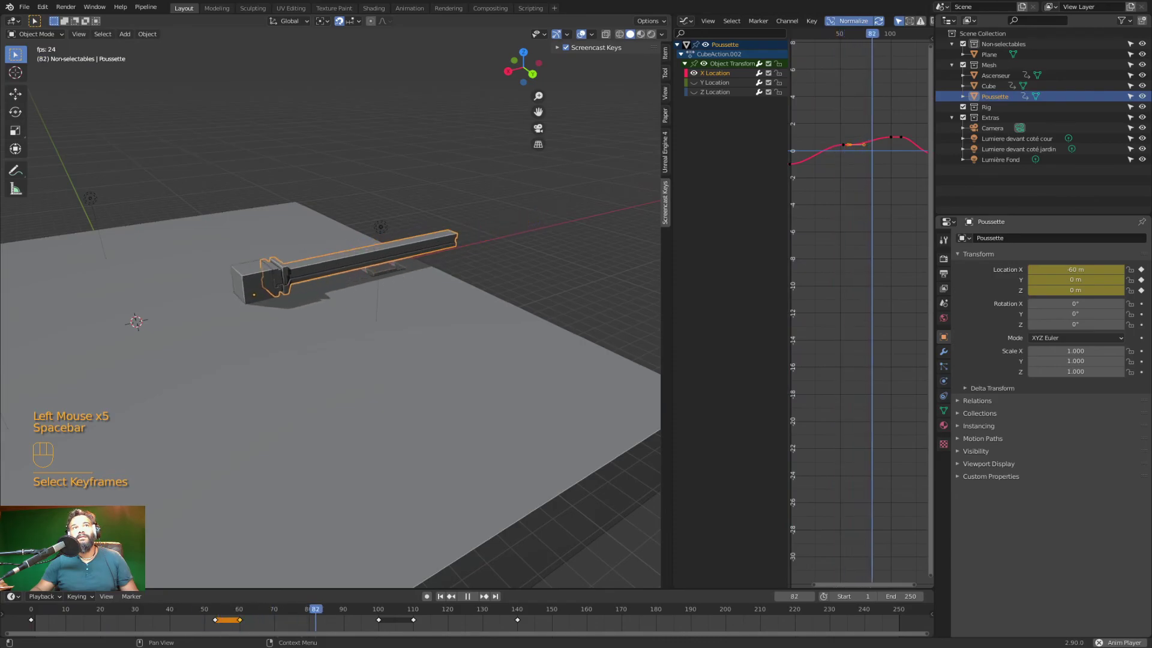
pyautogui.press('space')
pyautogui.hotkey('ctrl', 's')
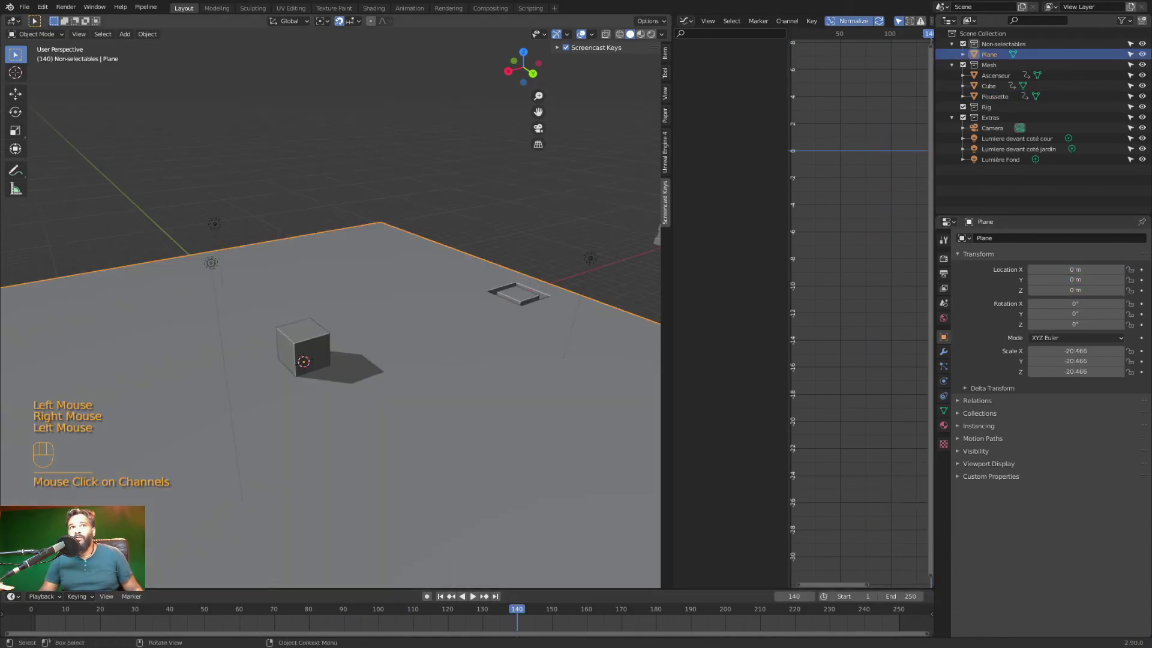
# Go back to about frame 7 and play the animation through to review the cube's lift and push
pyautogui.moveTo(384, 613); pyautogui.dragTo(53, 614)
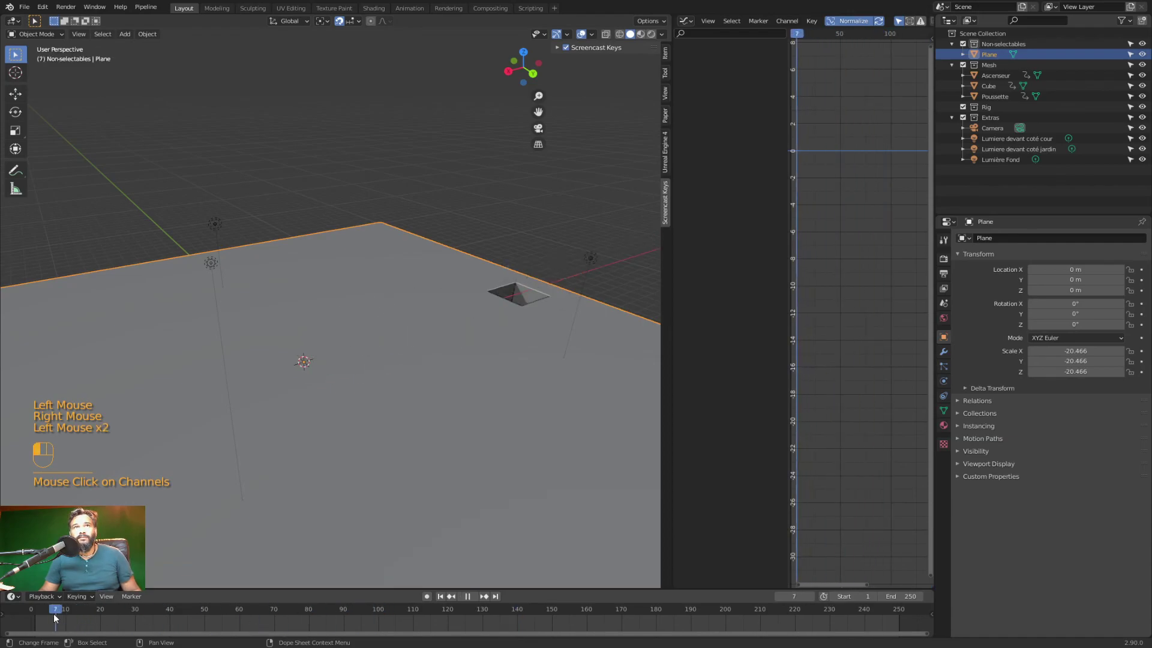
pyautogui.press('space')
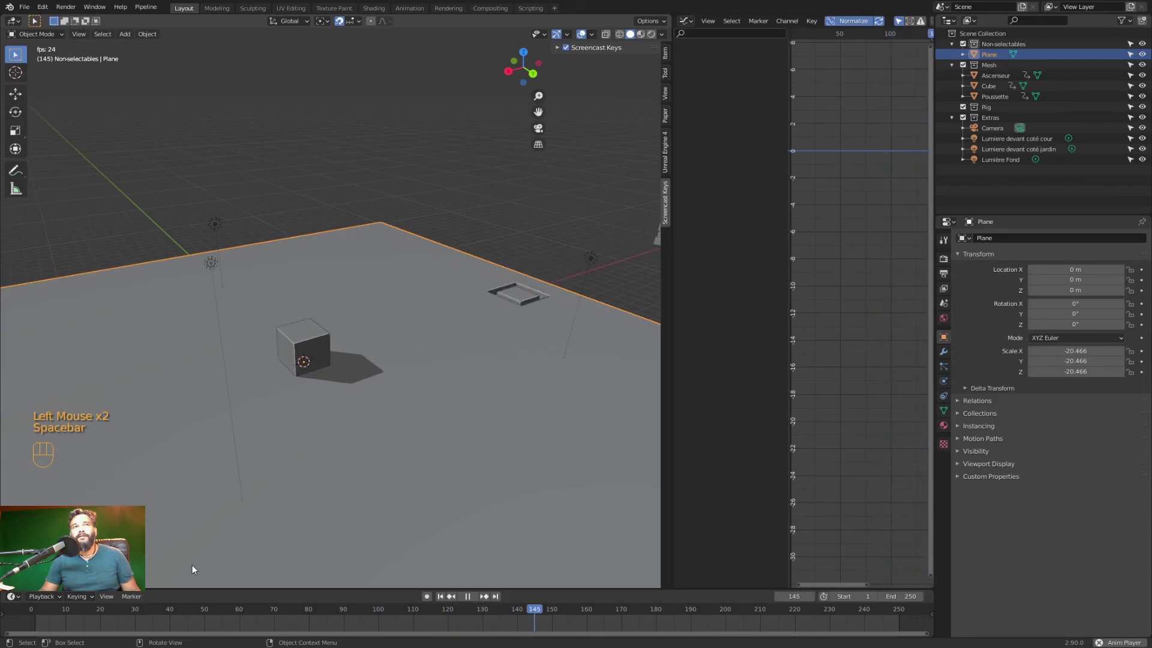
pyautogui.press('space')
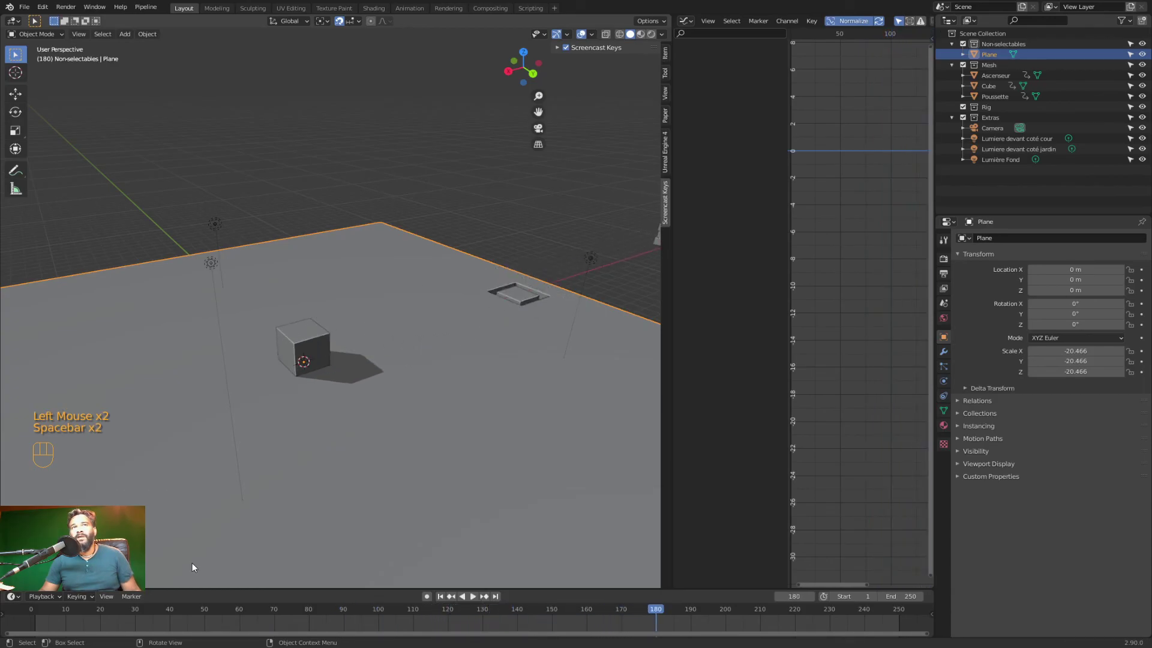